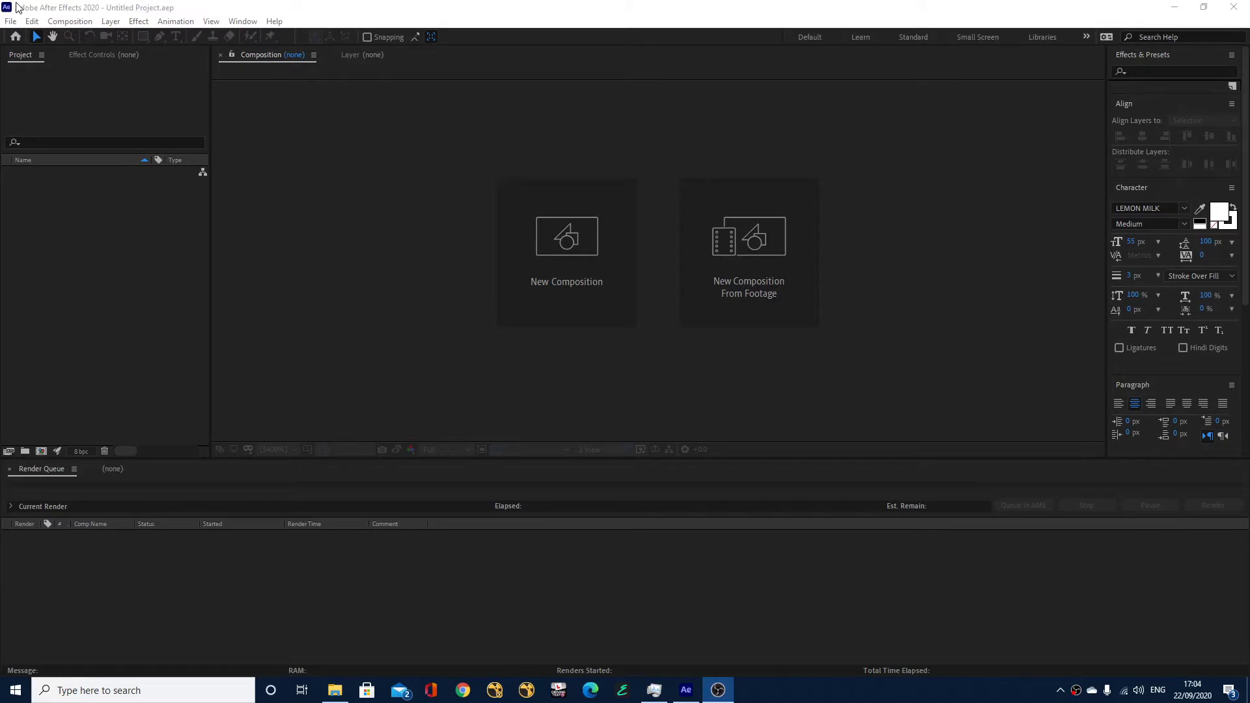
# Step: Import the Underwater scene Illustrator file from the Desktop as a Composition
pyautogui.click(11, 21)
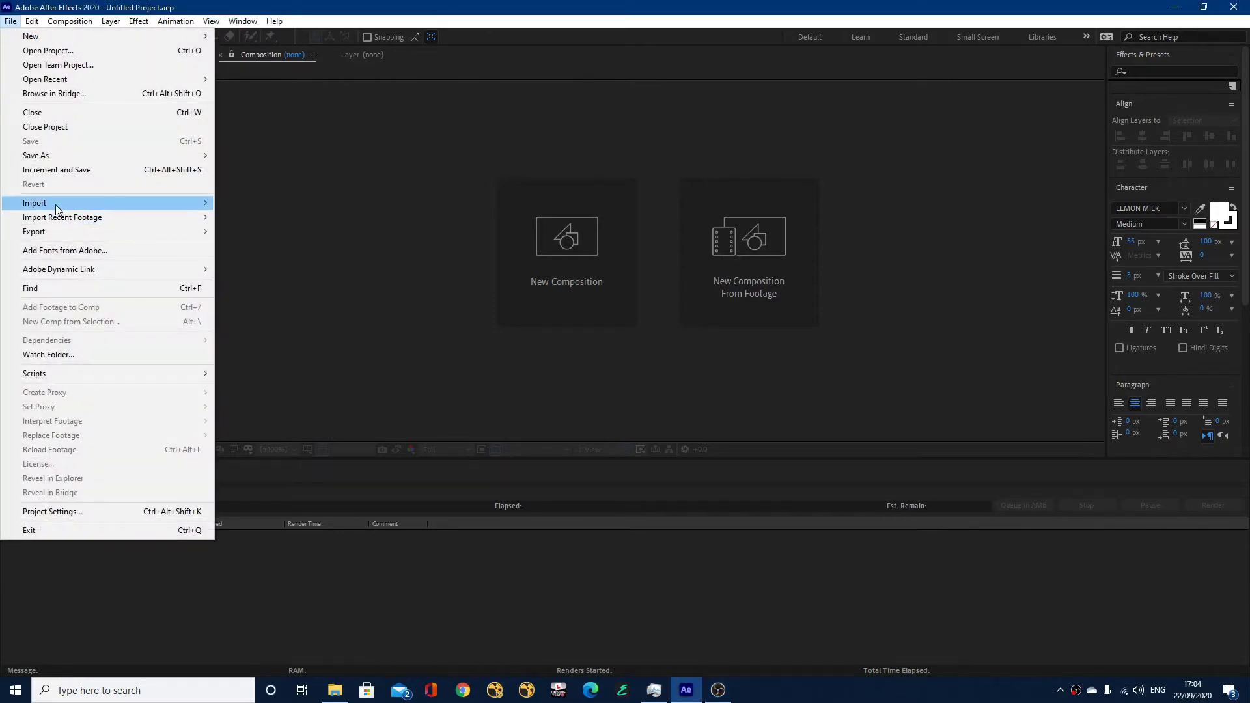
pyautogui.moveTo(56, 203)
pyautogui.click(258, 202)
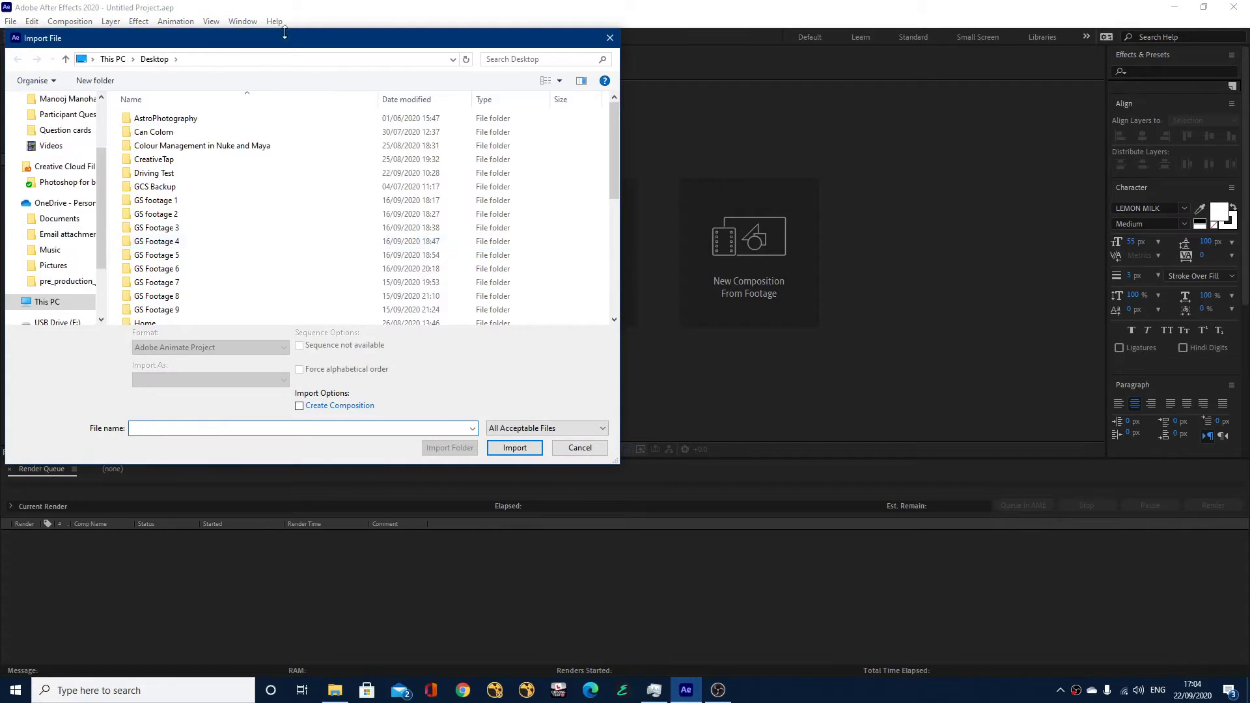
pyautogui.scroll(-10, 438, 215)
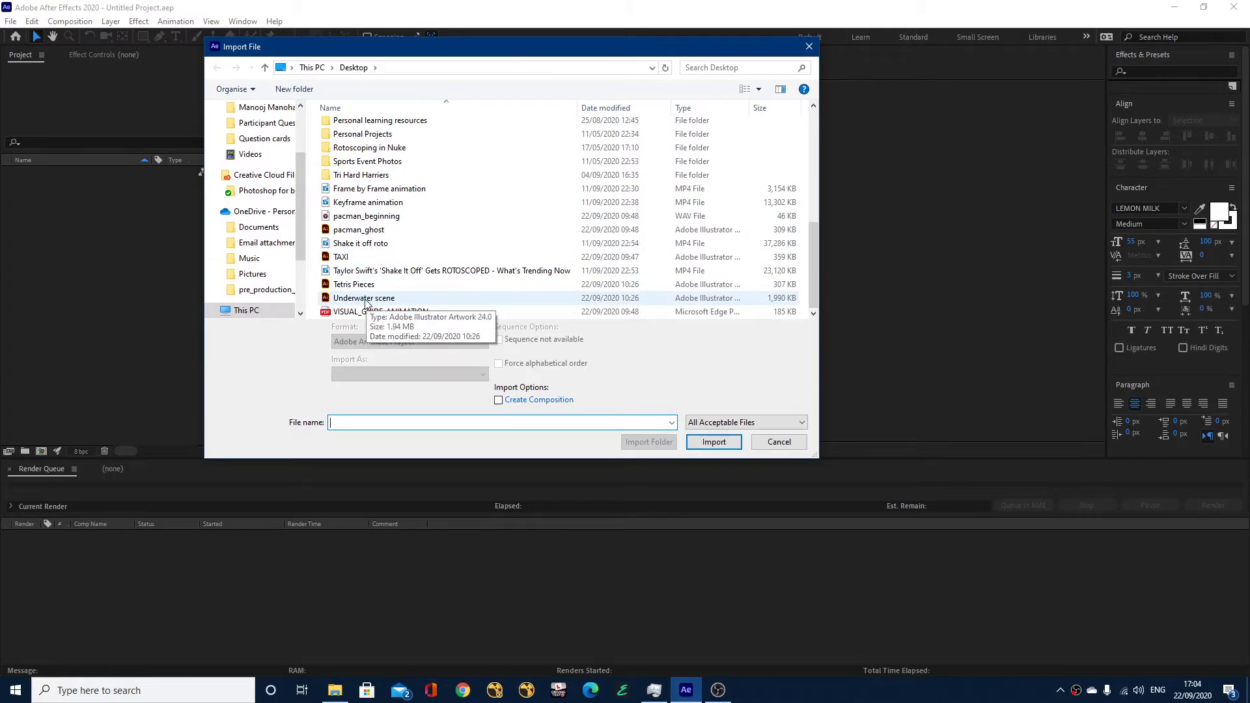
pyautogui.click(365, 298)
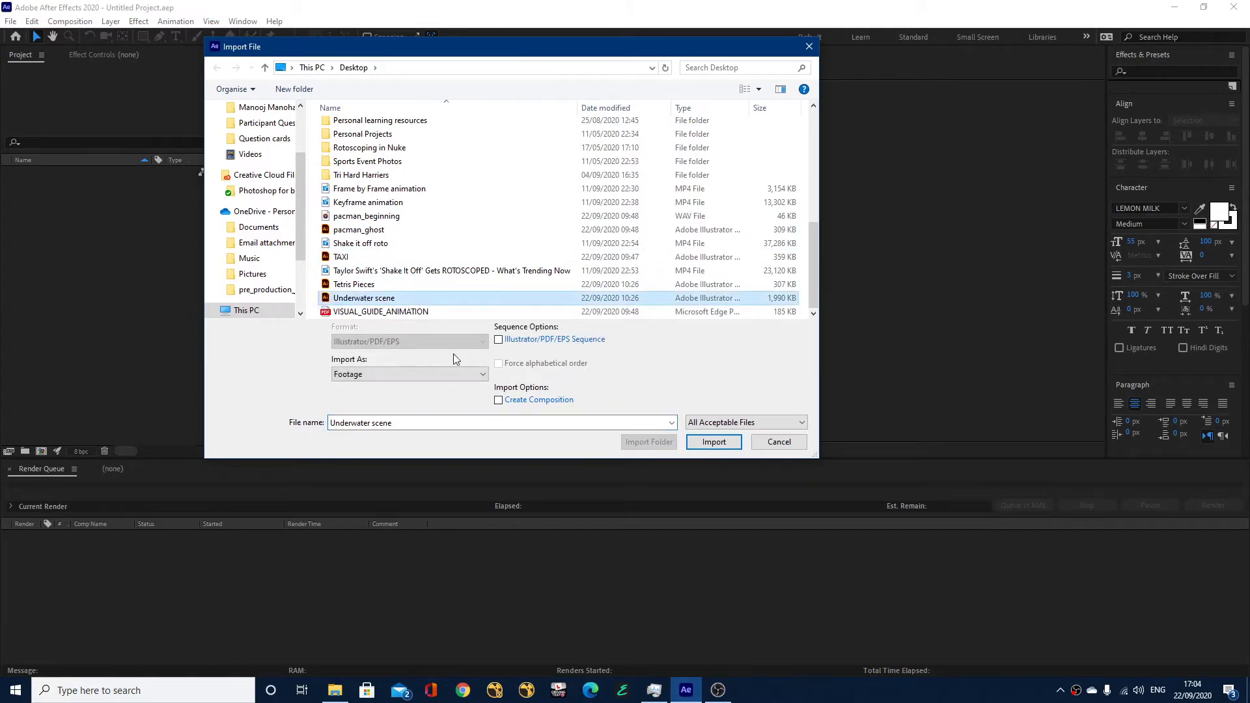
pyautogui.click(367, 374)
pyautogui.click(366, 408)
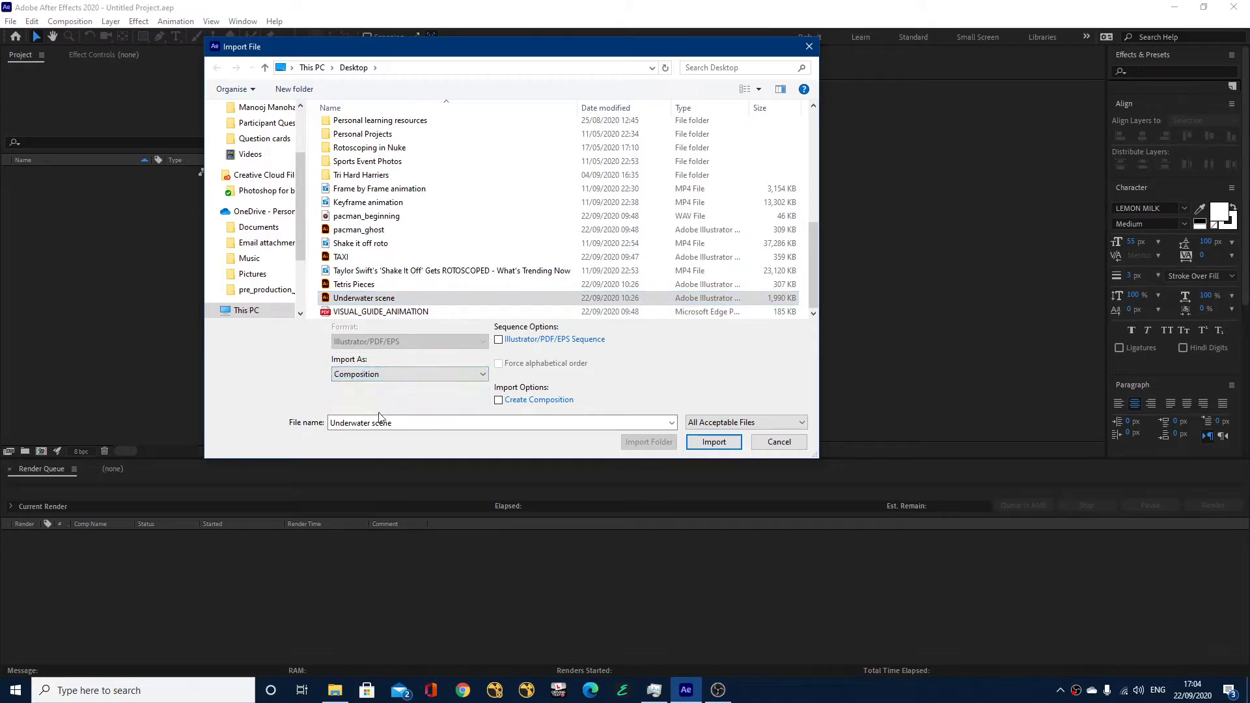
pyautogui.click(718, 445)
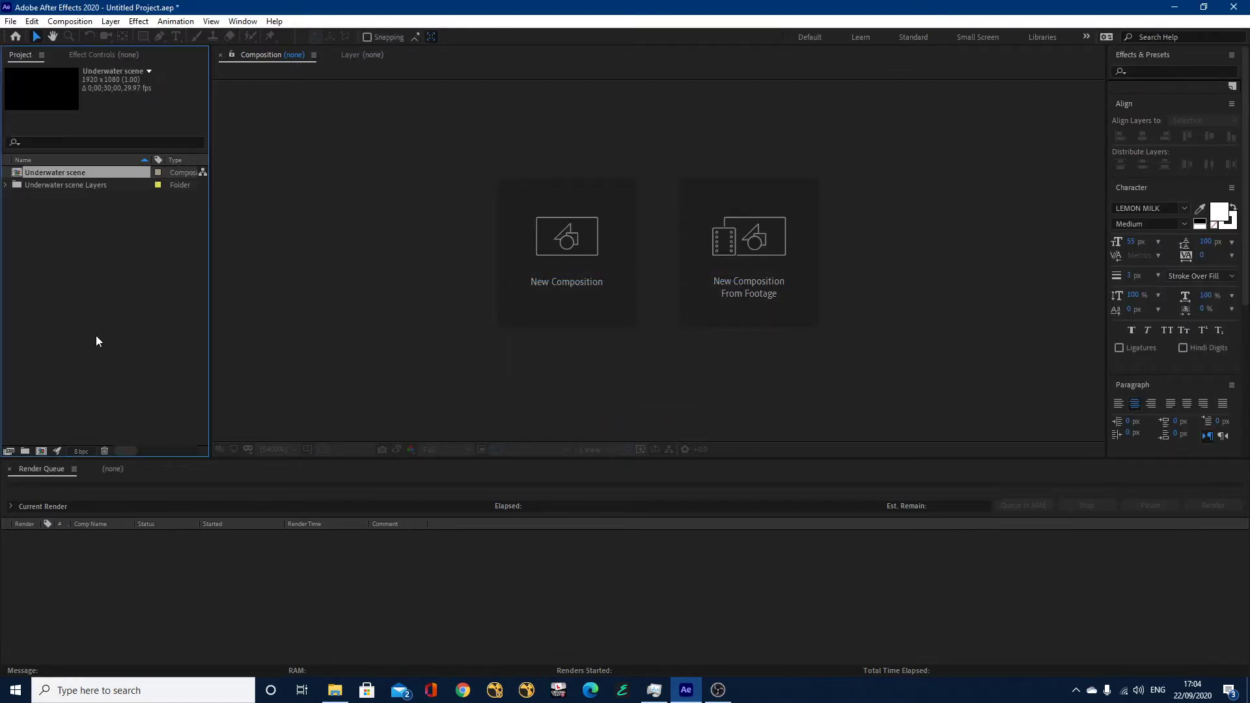
# Step: Open the Underwater scene composition and set its preview resolution to Third
pyautogui.doubleClick(57, 174)
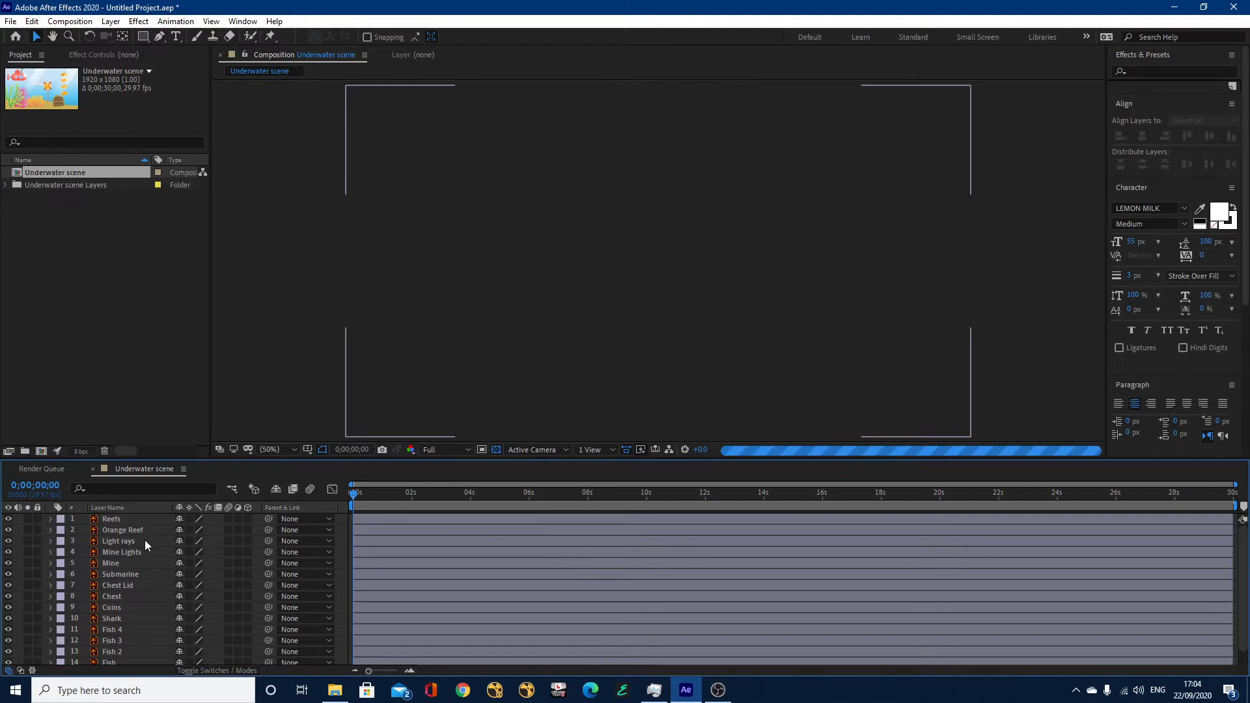
pyautogui.click(445, 449)
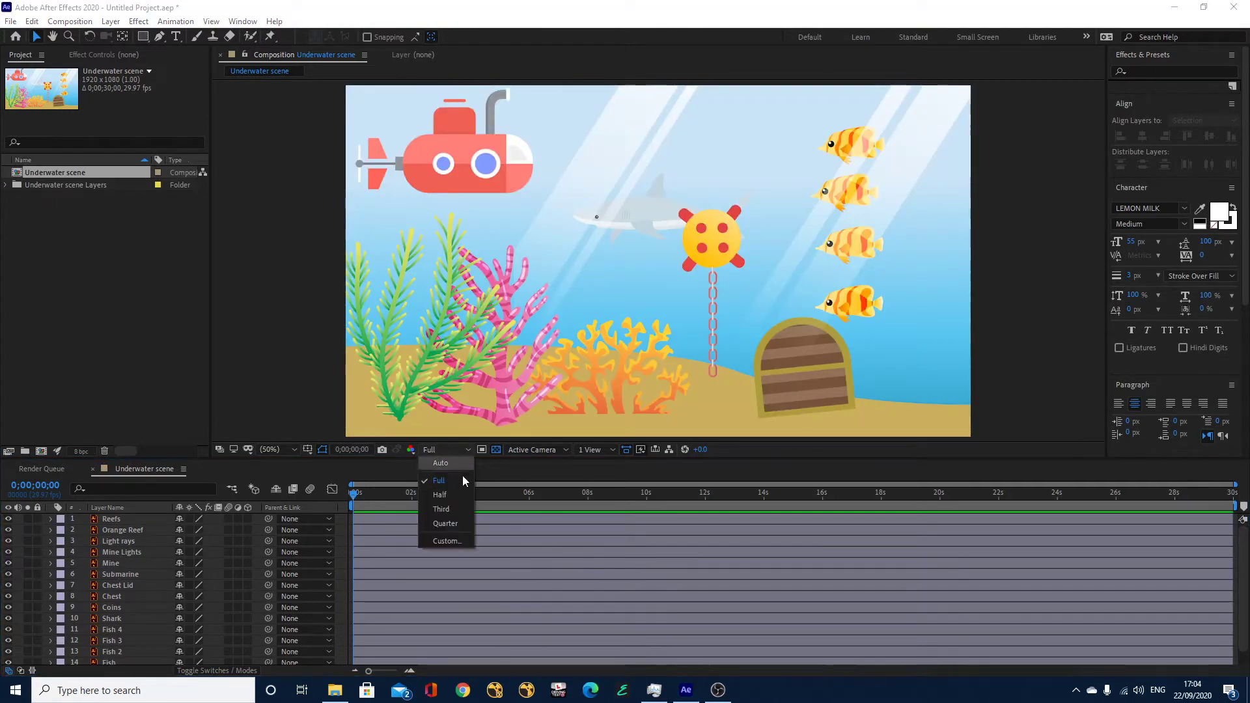
pyautogui.click(444, 512)
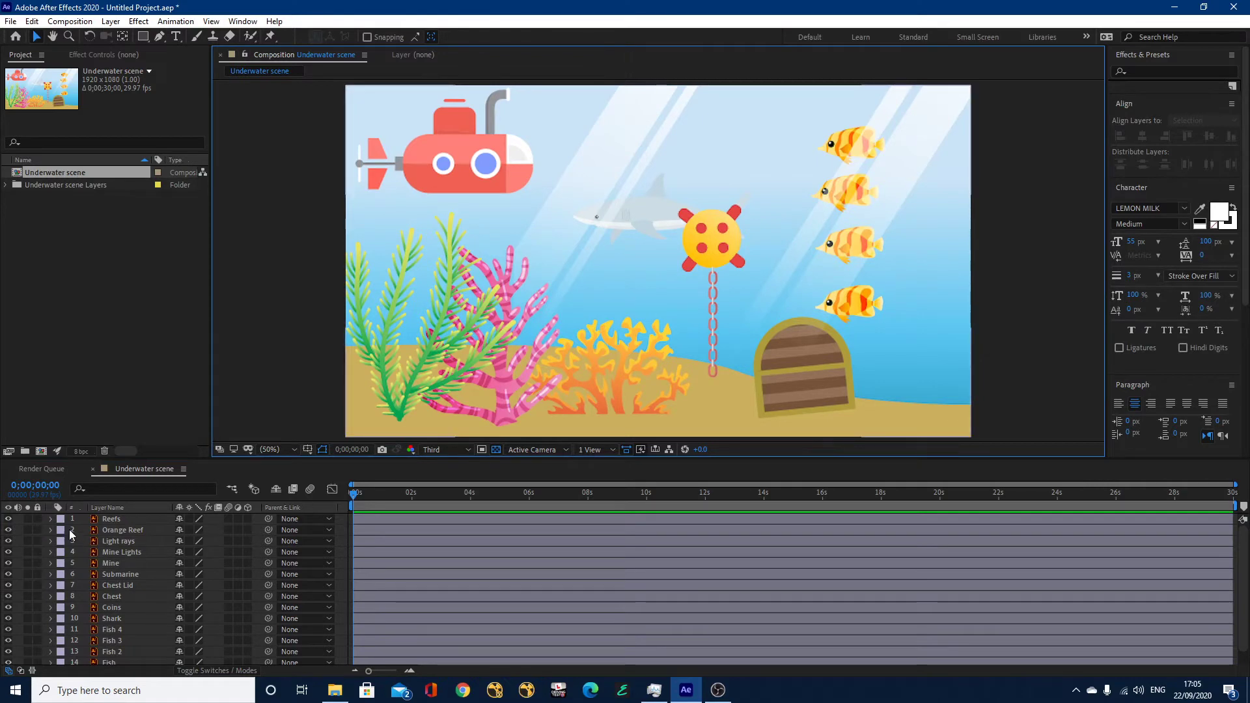
# Step: Toggle the visibility of the Reefs, Orange Reef, Mine Lights and Mine layers to identify what each contains
pyautogui.click(9, 519)
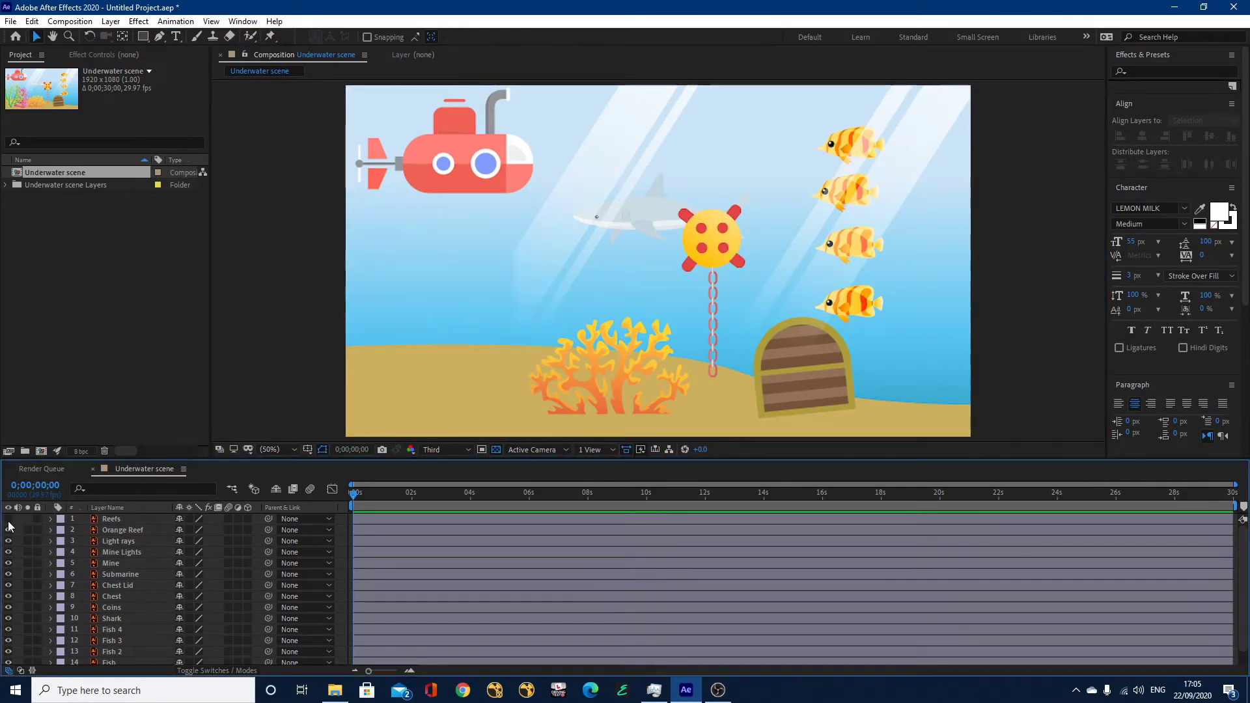
pyautogui.click(8, 520)
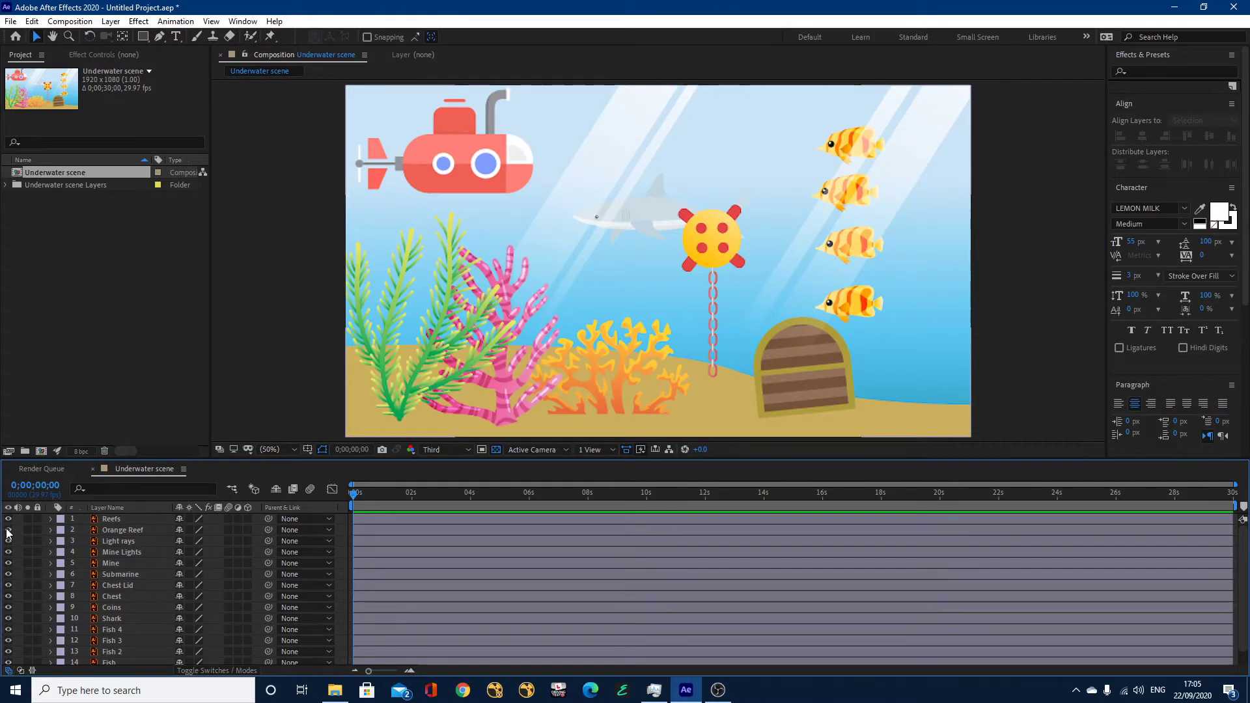
pyautogui.click(9, 530)
pyautogui.click(9, 530)
pyautogui.click(7, 552)
pyautogui.click(8, 552)
pyautogui.click(8, 563)
pyautogui.click(8, 563)
# Step: Solo the Mine Lights and Mine layers and turn off the transparency grid
pyautogui.click(27, 552)
pyautogui.click(28, 563)
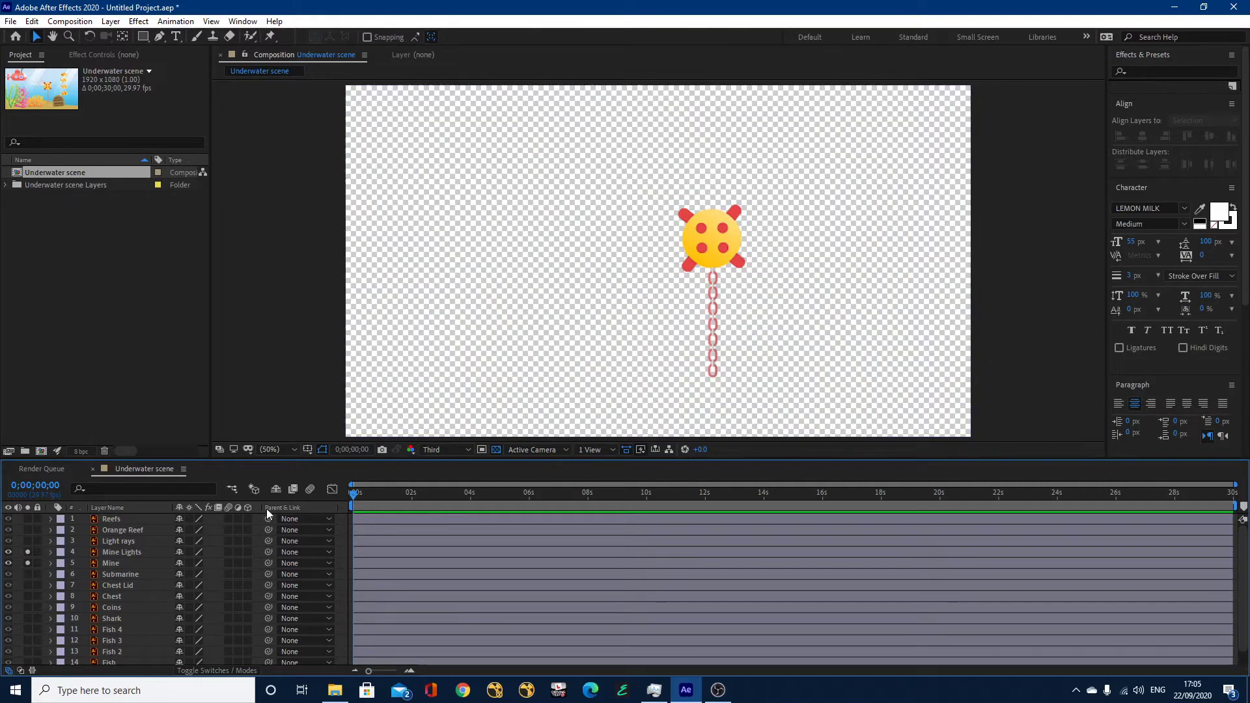
pyautogui.click(496, 450)
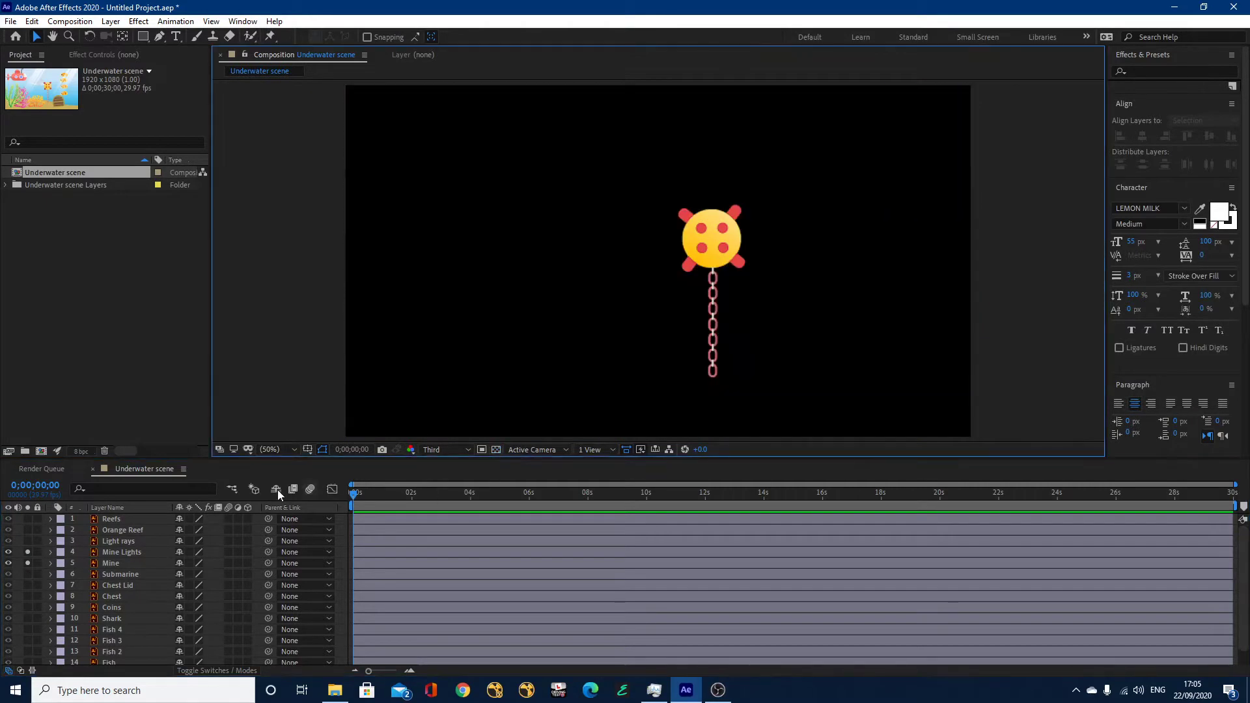
# Step: Switch the Mine Lights layer off and back on to examine which parts of the mine it covers
pyautogui.click(8, 553)
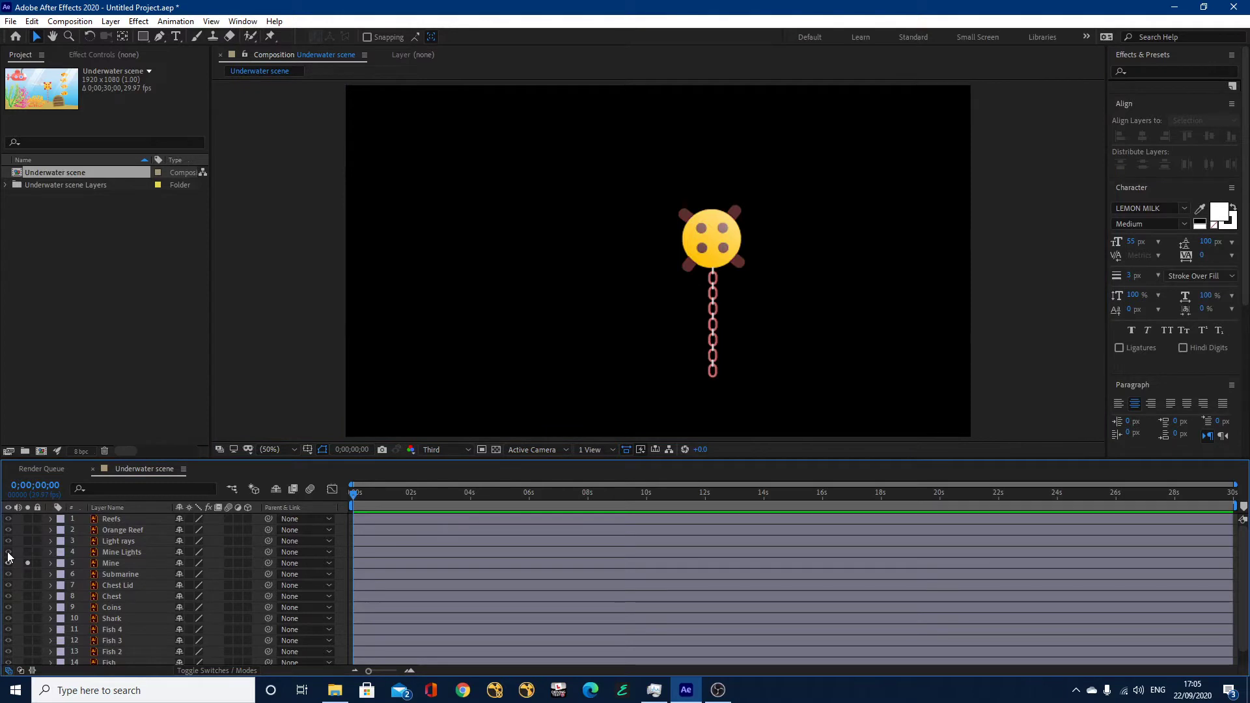
pyautogui.click(25, 551)
pyautogui.click(25, 552)
pyautogui.click(25, 552)
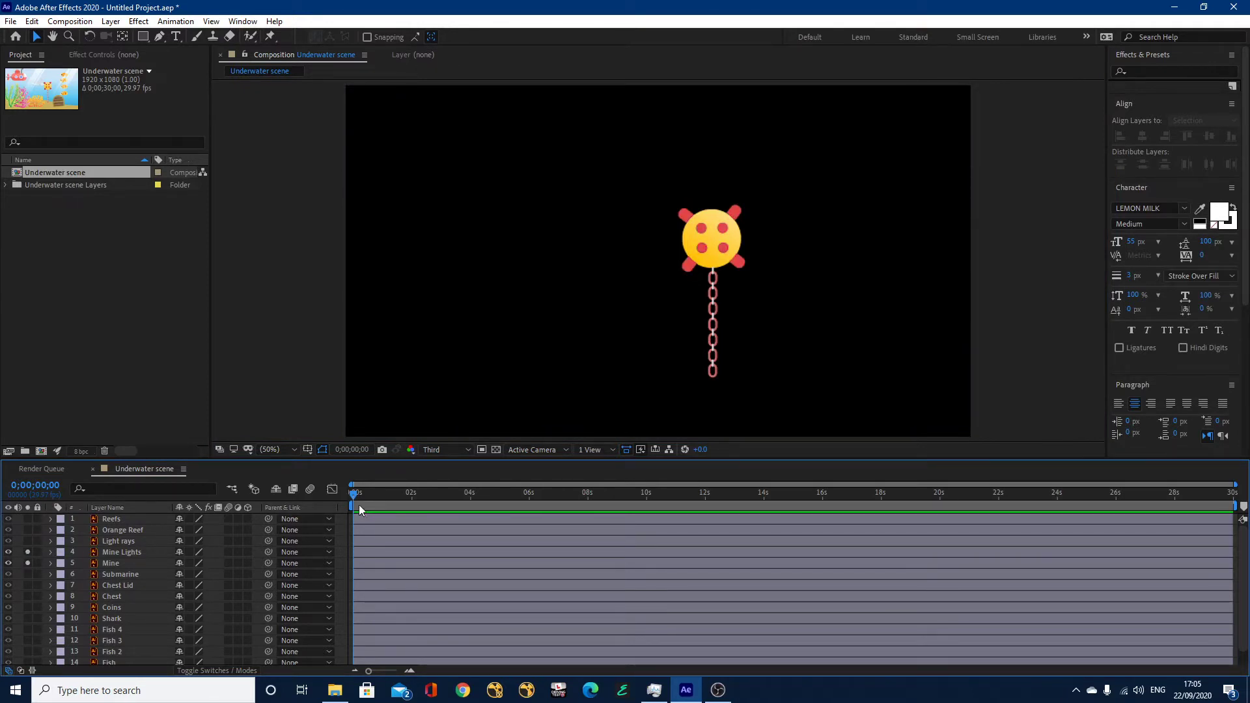
# Step: Add a 100% Opacity keyframe to the Mine Lights layer at 0:00:00:00
pyautogui.click(116, 553)
pyautogui.click(114, 550)
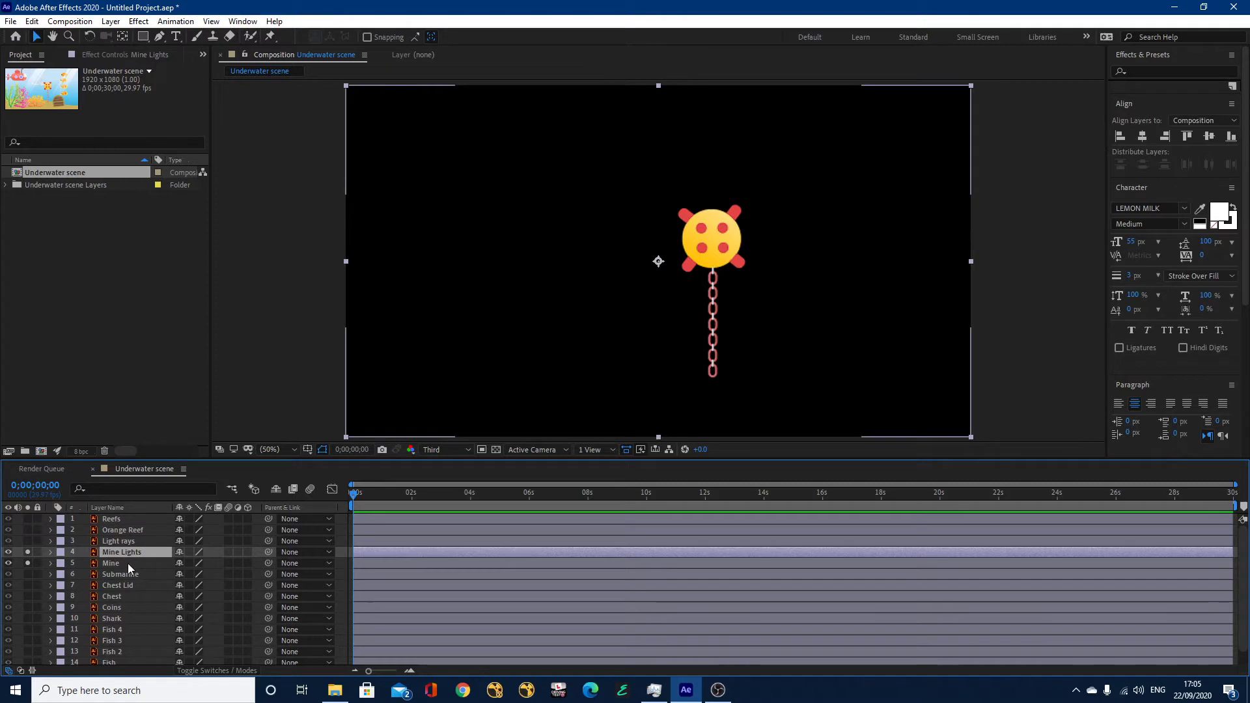
pyautogui.press('t')
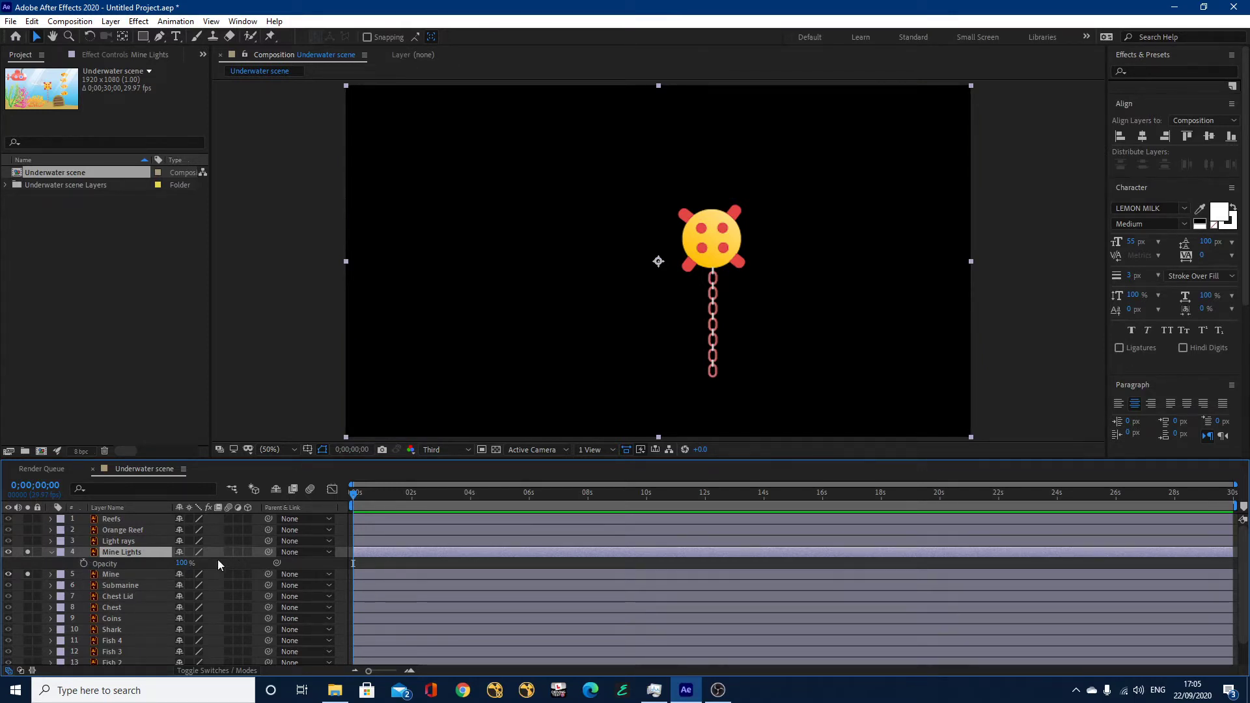
pyautogui.click(83, 564)
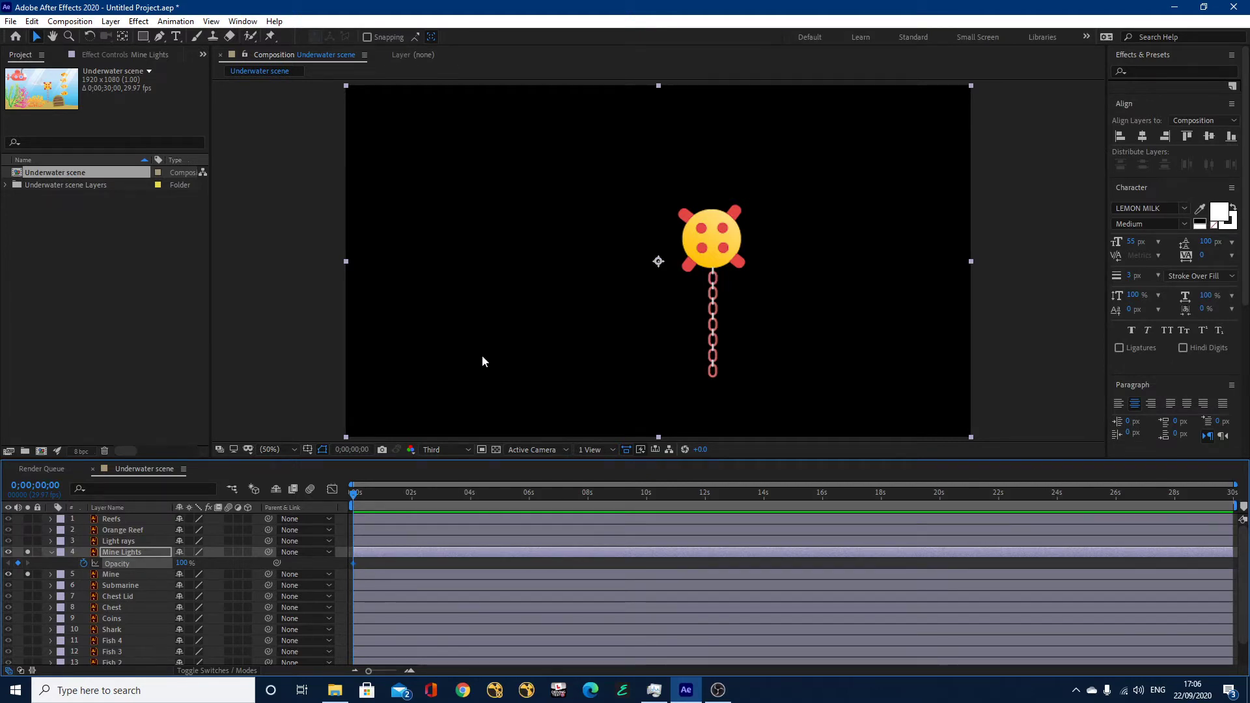
# Step: Set the composition's duration to 8 seconds and its frame rate to 25 fps
pyautogui.click(72, 23)
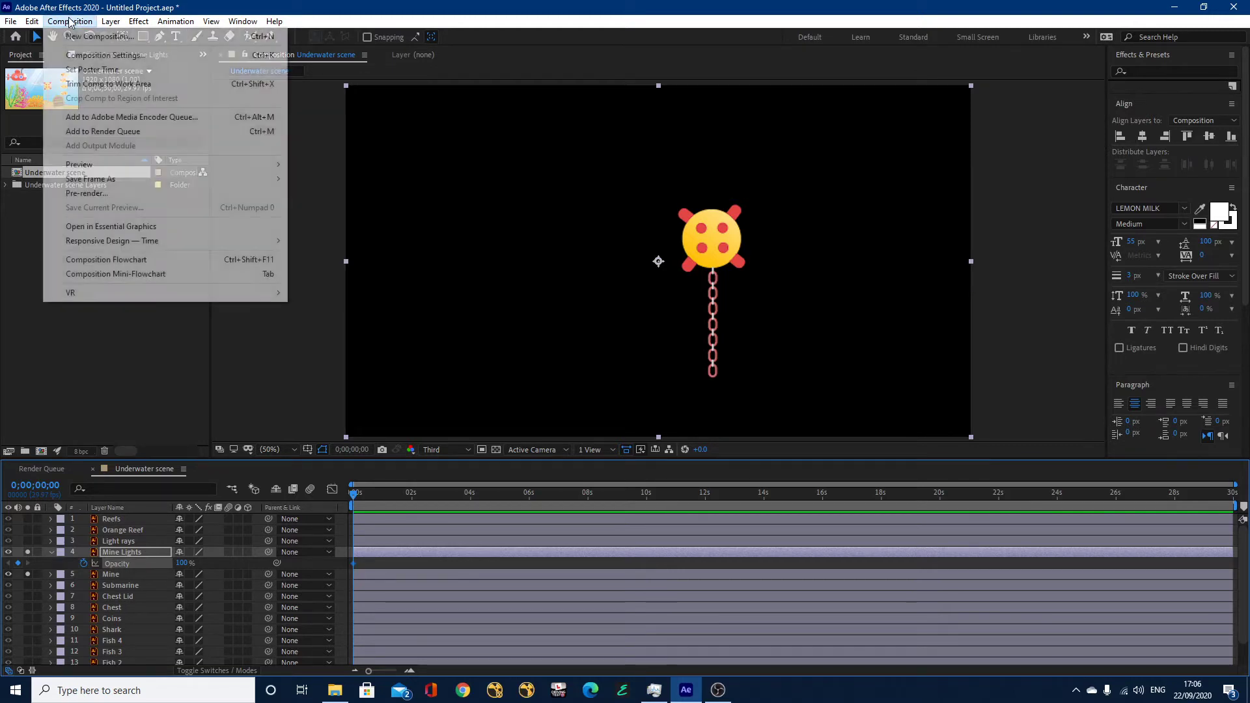
pyautogui.click(108, 55)
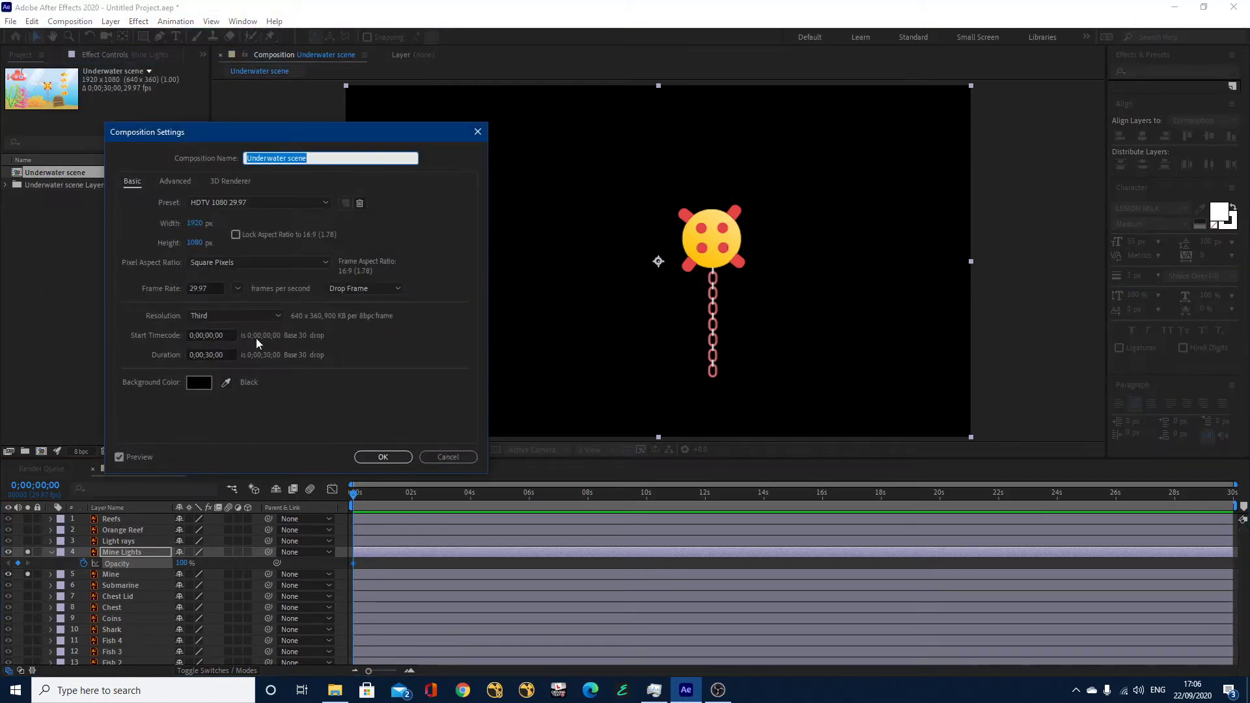
pyautogui.click(205, 355)
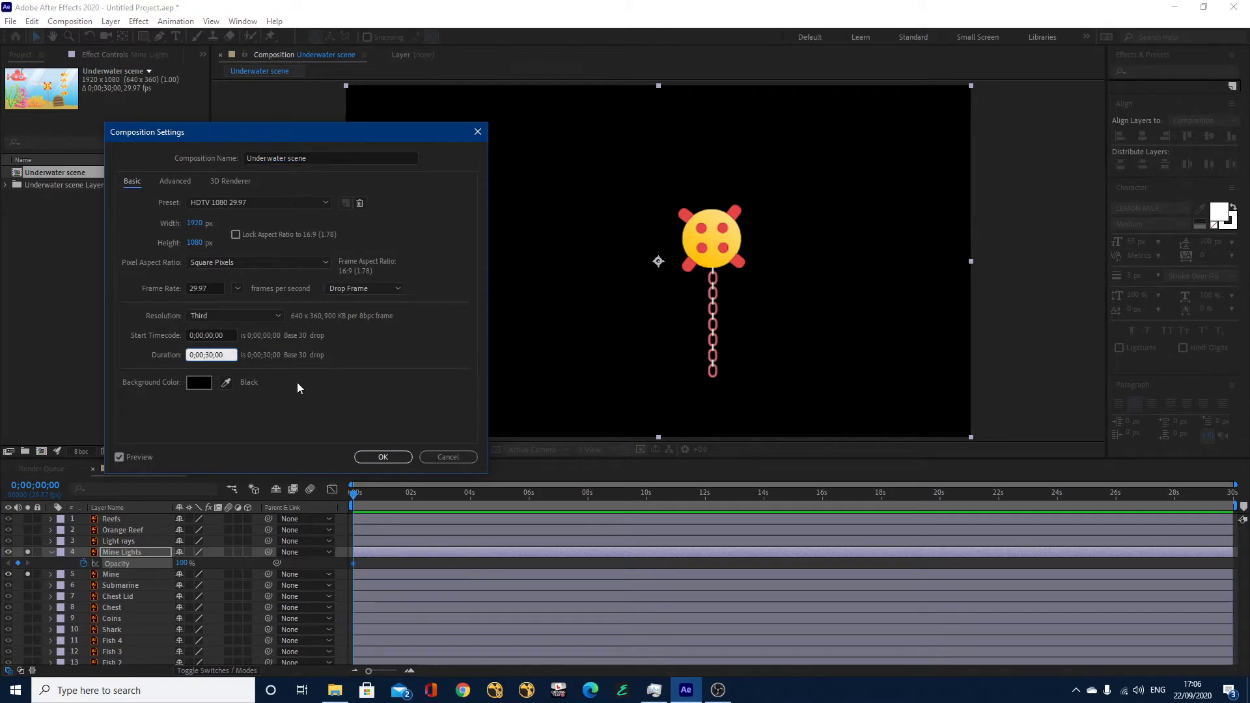
pyautogui.write('8')
pyautogui.click(239, 287)
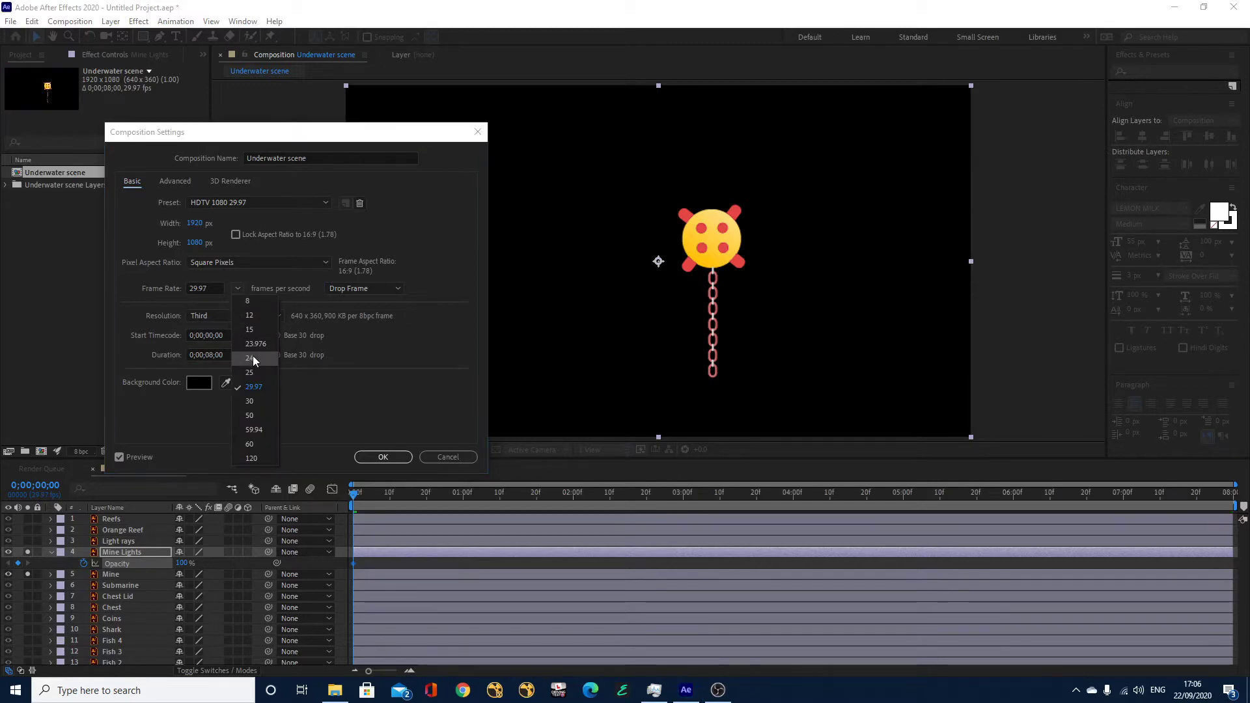
pyautogui.click(256, 369)
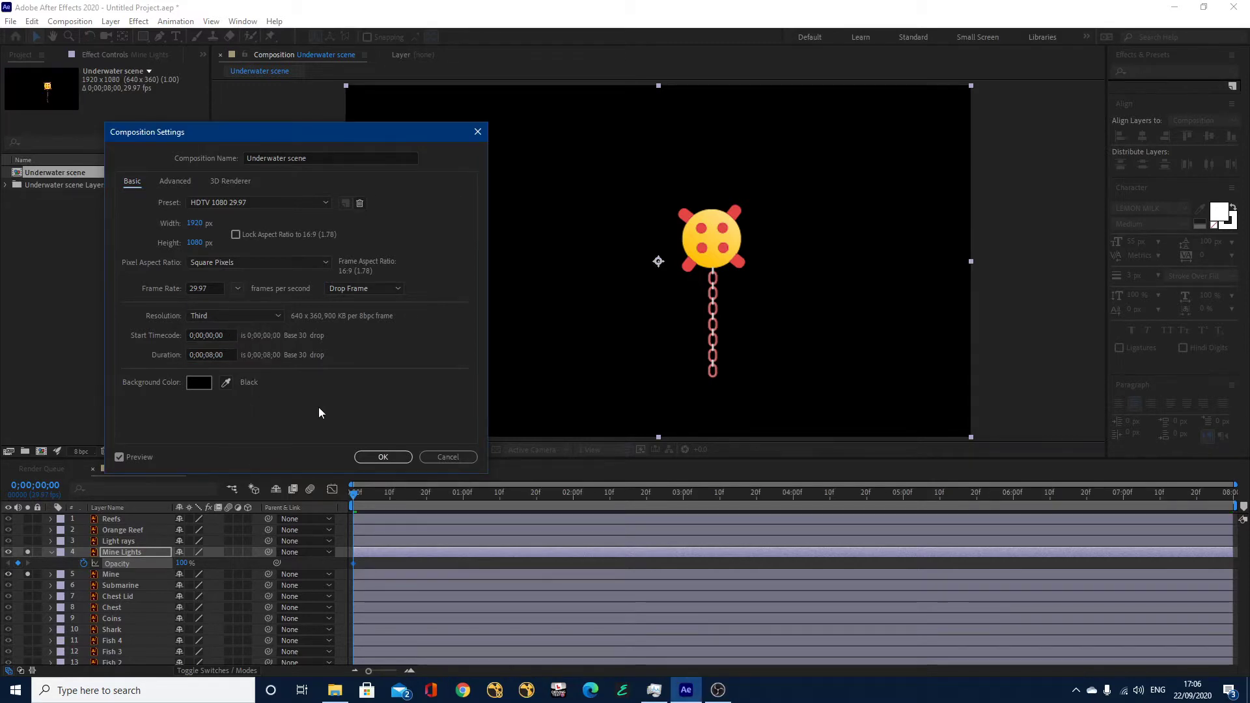
pyautogui.click(380, 458)
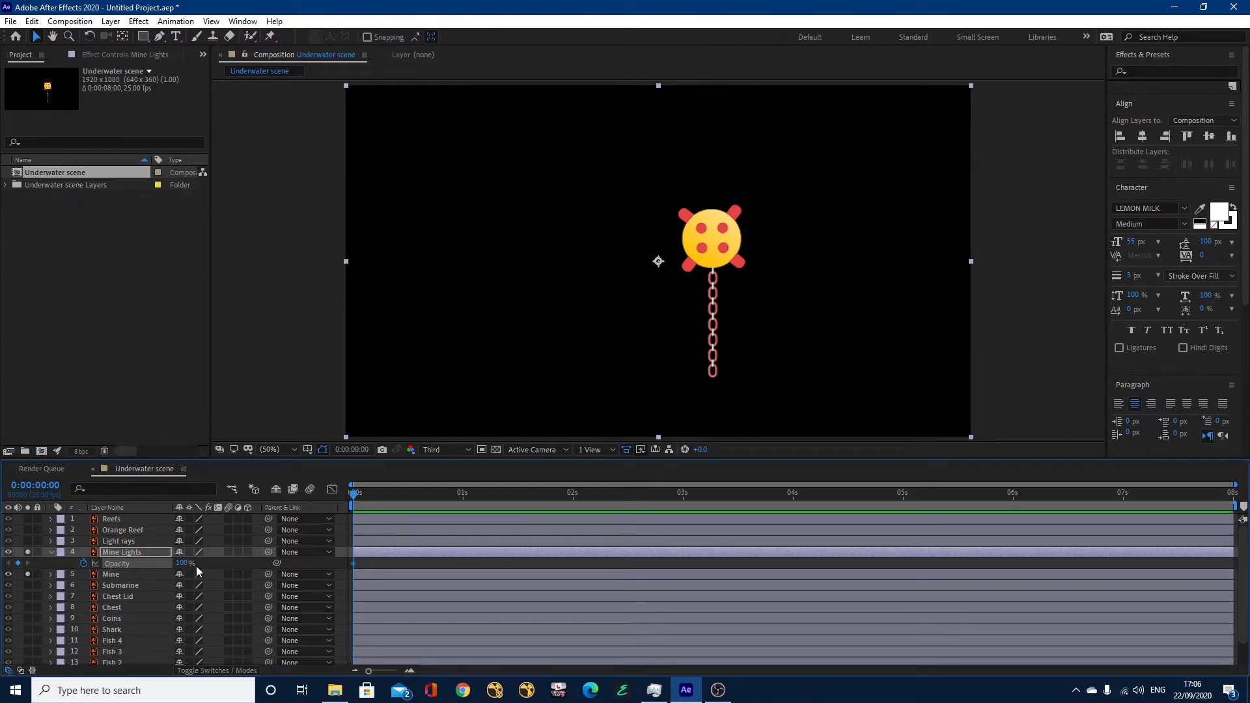
# Step: Add a 0% Opacity keyframe to Mine Lights at 0:00:00:15
pyautogui.press('pagedown')
pyautogui.press('pagedown')
pyautogui.press('pagedown')
pyautogui.press('pagedown')
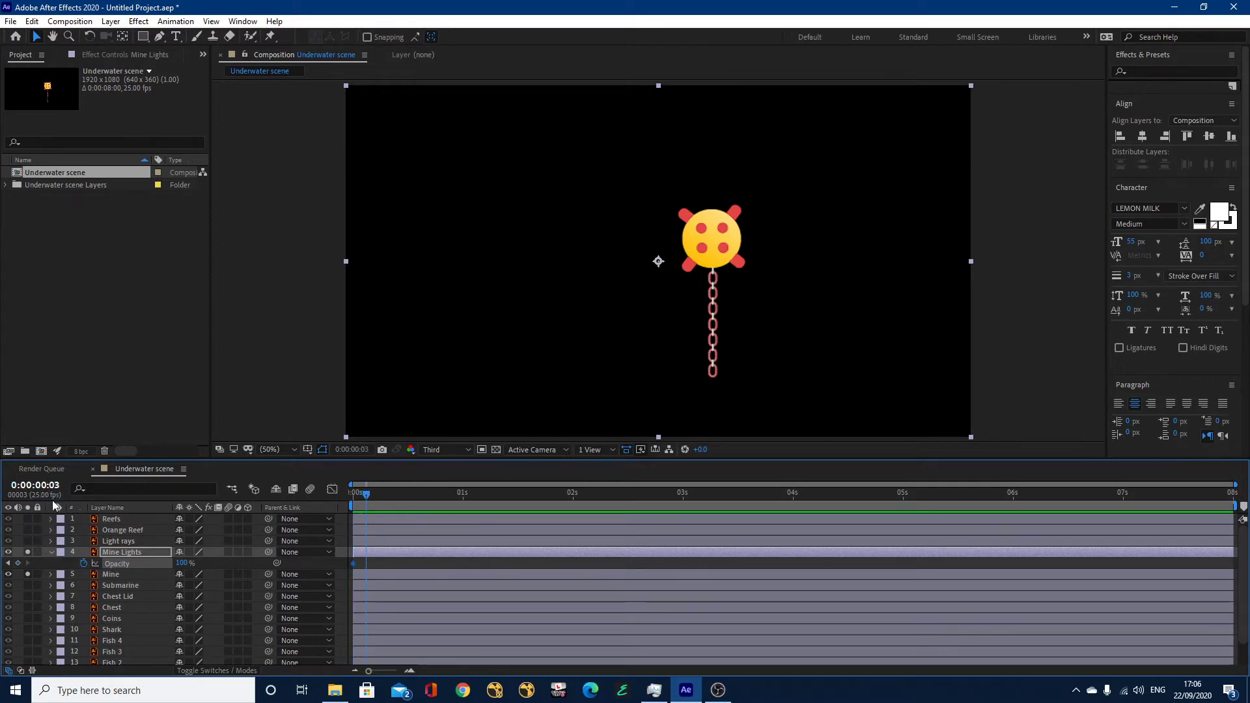
pyautogui.press('pagedown')
pyautogui.press('pagedown')
pyautogui.press('pagedown')
pyautogui.press('pagedown')
pyautogui.press('pagedown')
pyautogui.press('pagedown')
pyautogui.moveTo(399, 498); pyautogui.dragTo(418, 505)
pyautogui.moveTo(185, 569); pyautogui.dragTo(164, 571)
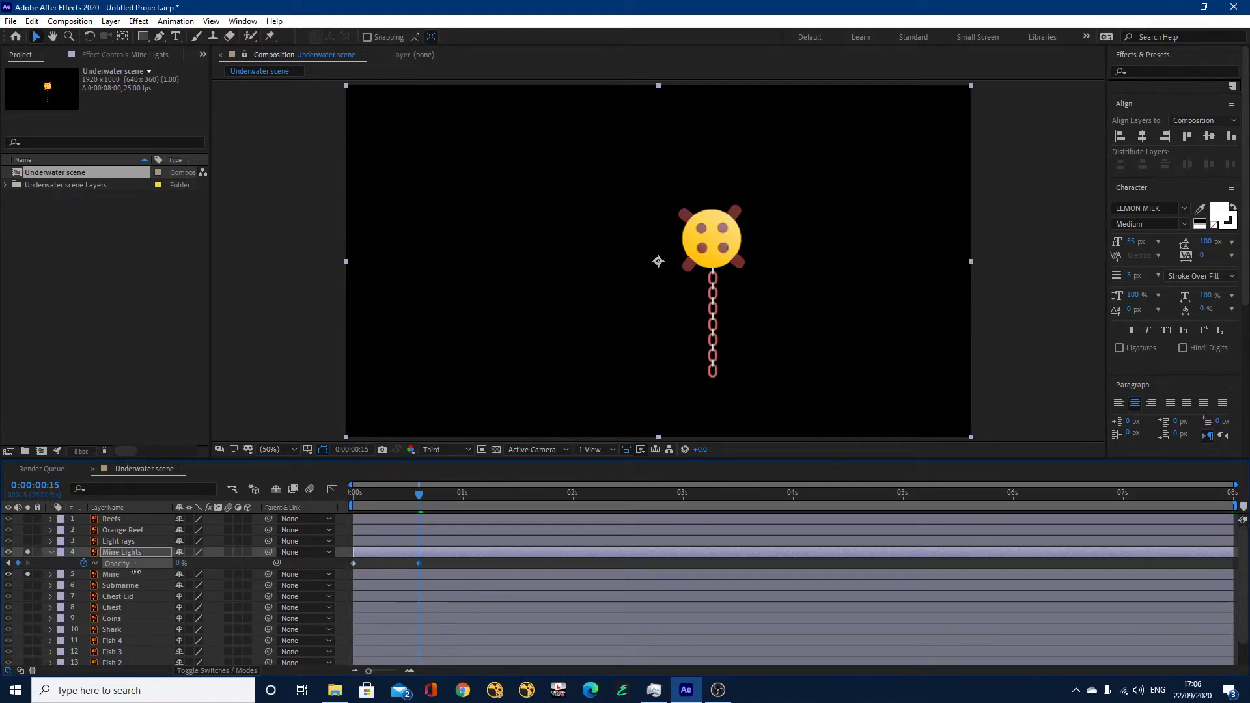
pyautogui.click(180, 563)
pyautogui.write('0')
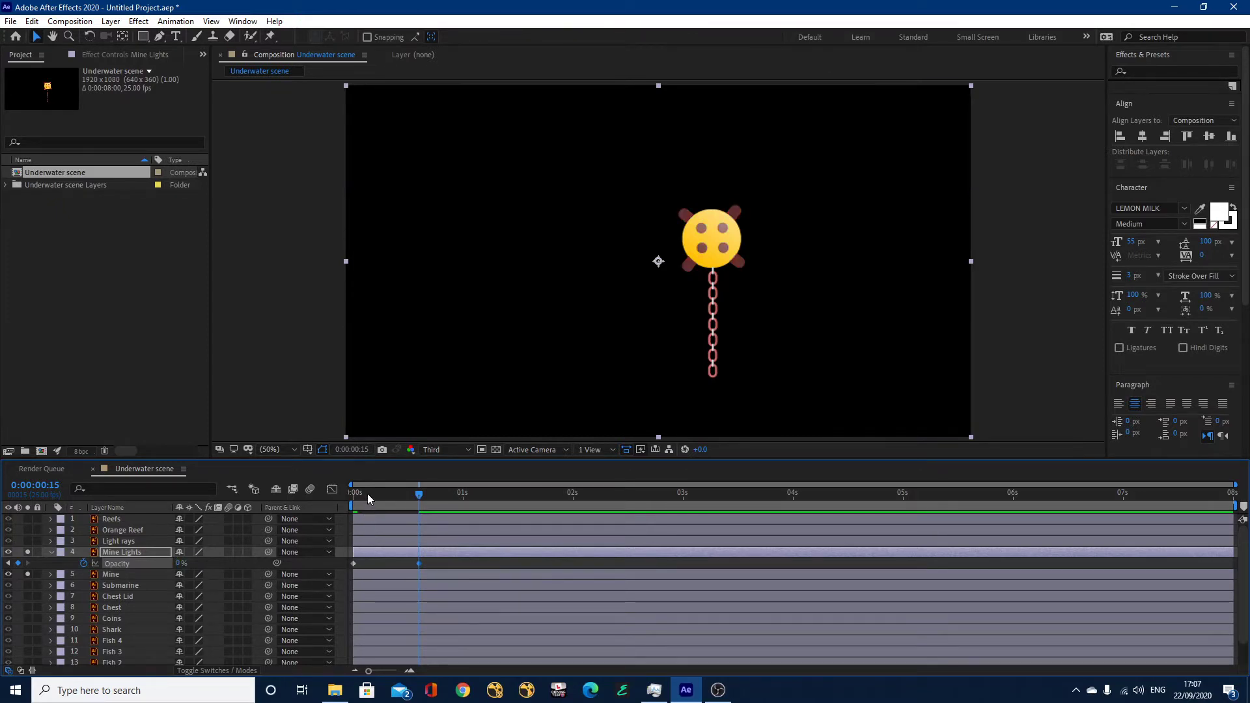
# Step: Review the first two Mine Lights keyframes, then add a 100% Opacity keyframe 15 frames after the second one
pyautogui.moveTo(362, 491); pyautogui.dragTo(338, 498)
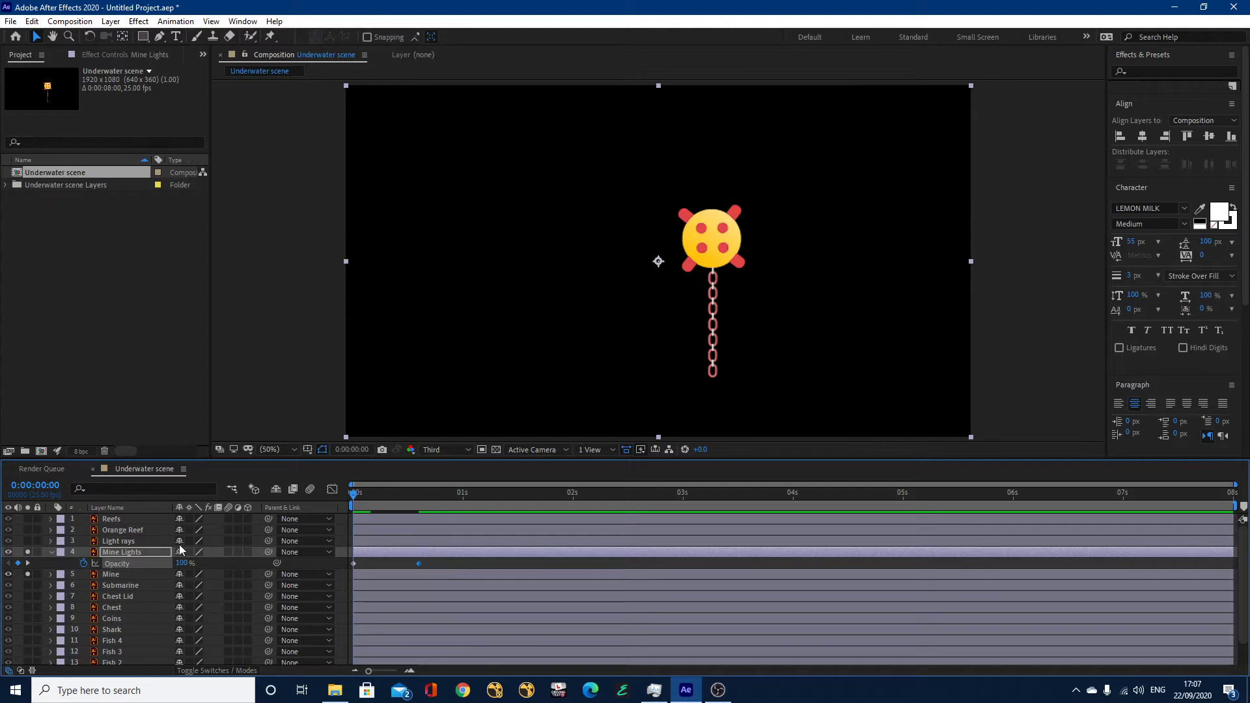
pyautogui.click(418, 493)
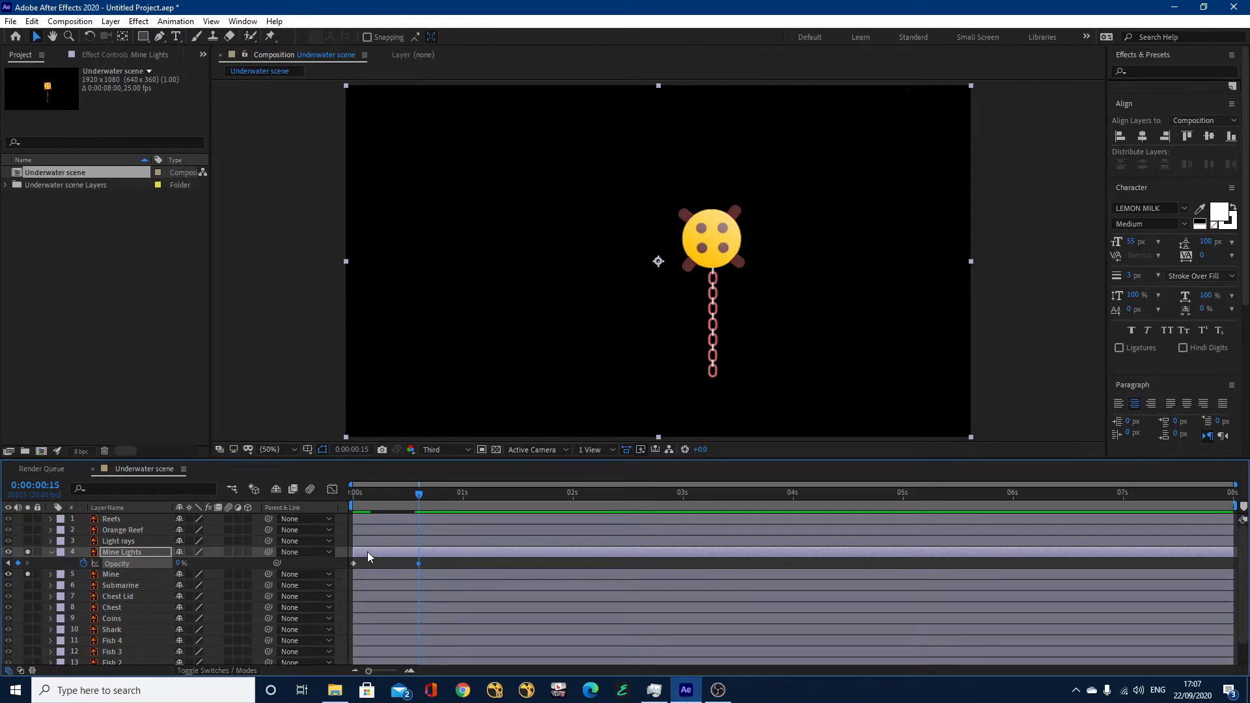
pyautogui.press('pagedown')
pyautogui.press('pagedown')
pyautogui.press('pagedown')
pyautogui.press('pagedown')
pyautogui.press('pagedown')
pyautogui.press('pagedown')
pyautogui.press('pagedown')
pyautogui.press('pagedown')
pyautogui.press('pagedown')
pyautogui.press('pagedown')
pyautogui.press('pagedown')
pyautogui.press('pagedown')
pyautogui.press('pagedown')
pyautogui.press('pagedown')
pyautogui.press('pagedown')
pyautogui.moveTo(177, 564); pyautogui.dragTo(312, 553)
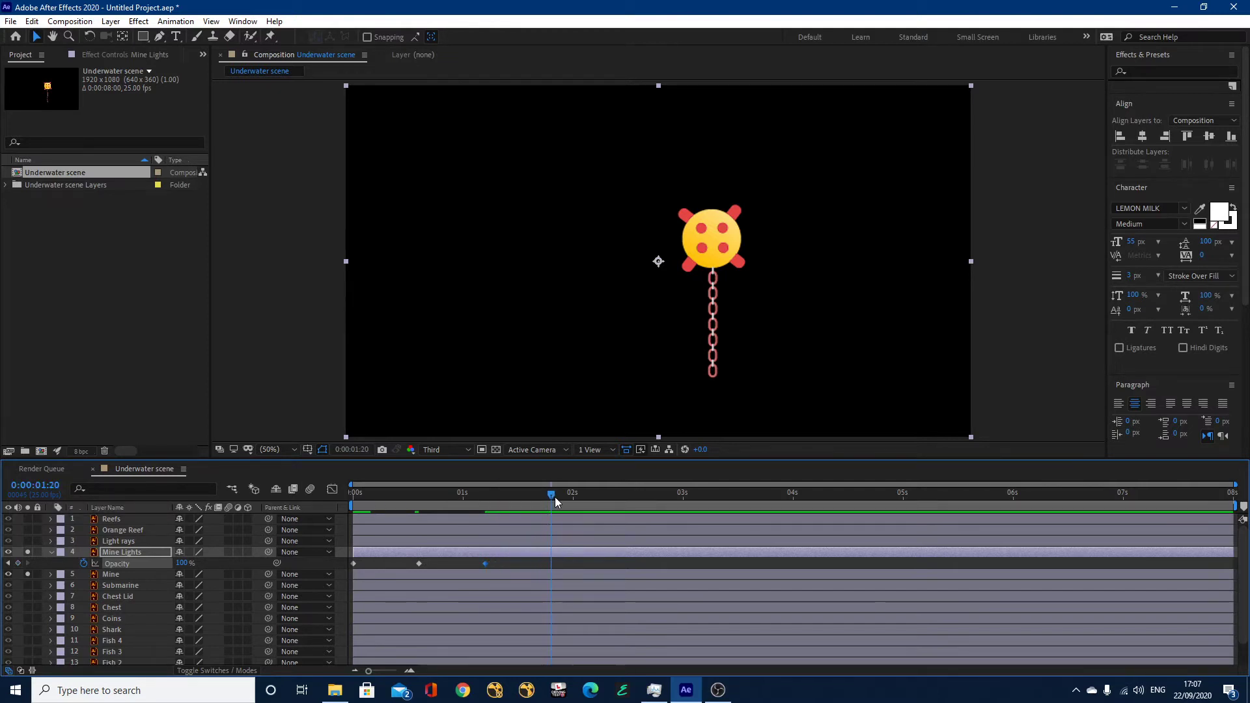
# Step: Add a 0% Opacity keyframe to Mine Lights at 0:00:01:20
pyautogui.click(184, 563)
pyautogui.write('0')
pyautogui.press('Return')
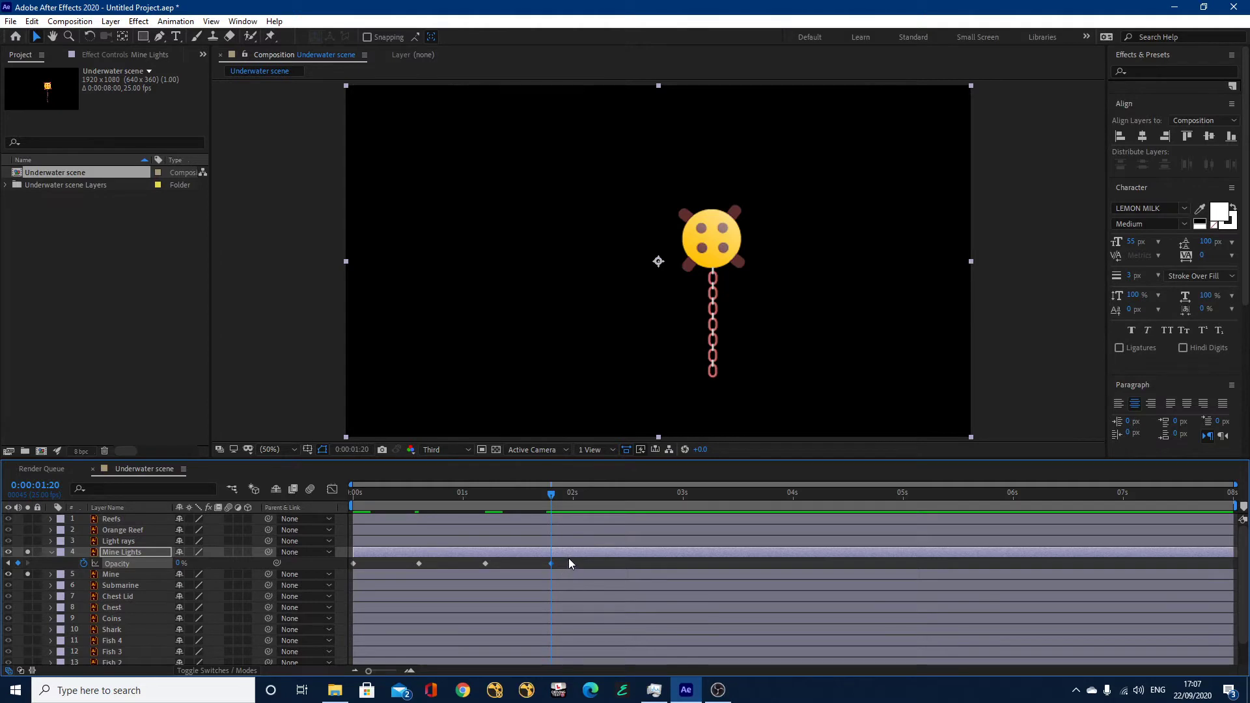
# Step: Copy the four Mine Lights Opacity keyframes and paste them at 0:00:02:10, 0:00:04:20 and 0:00:07:05
pyautogui.moveTo(575, 562); pyautogui.dragTo(346, 571)
pyautogui.hotkey('ctrl', 'v')
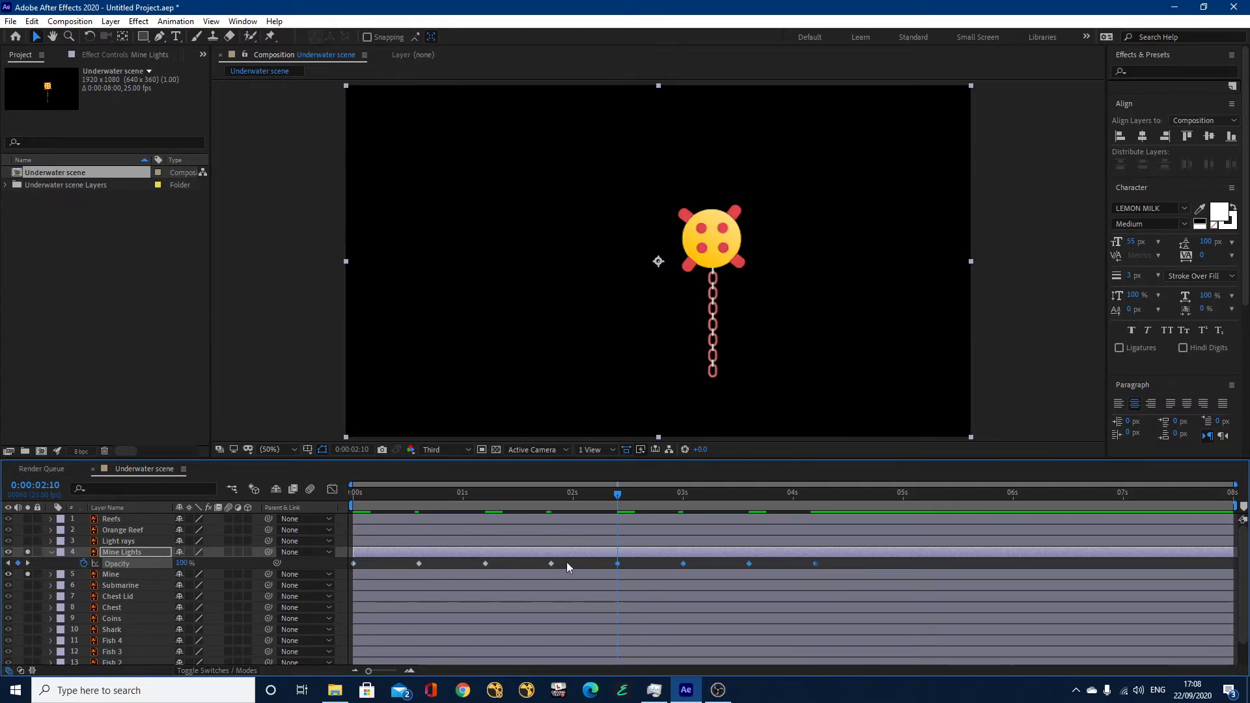
pyautogui.click(811, 496)
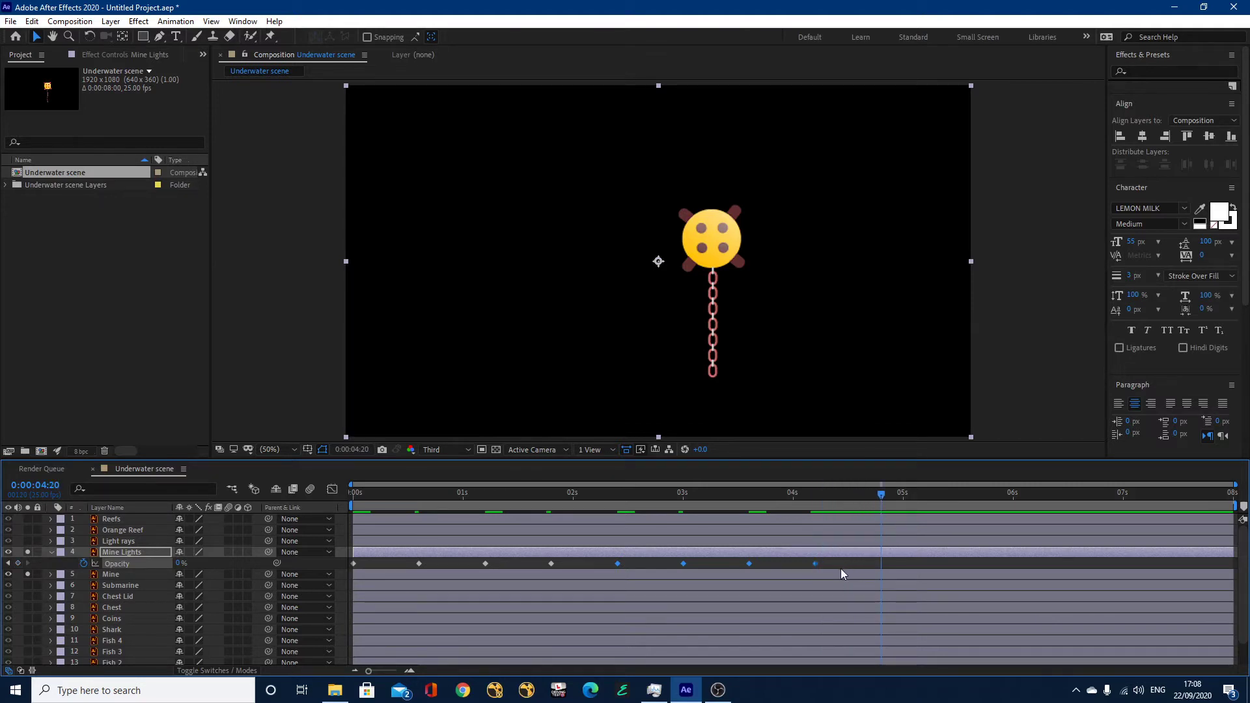
pyautogui.hotkey('ctrl', 'v')
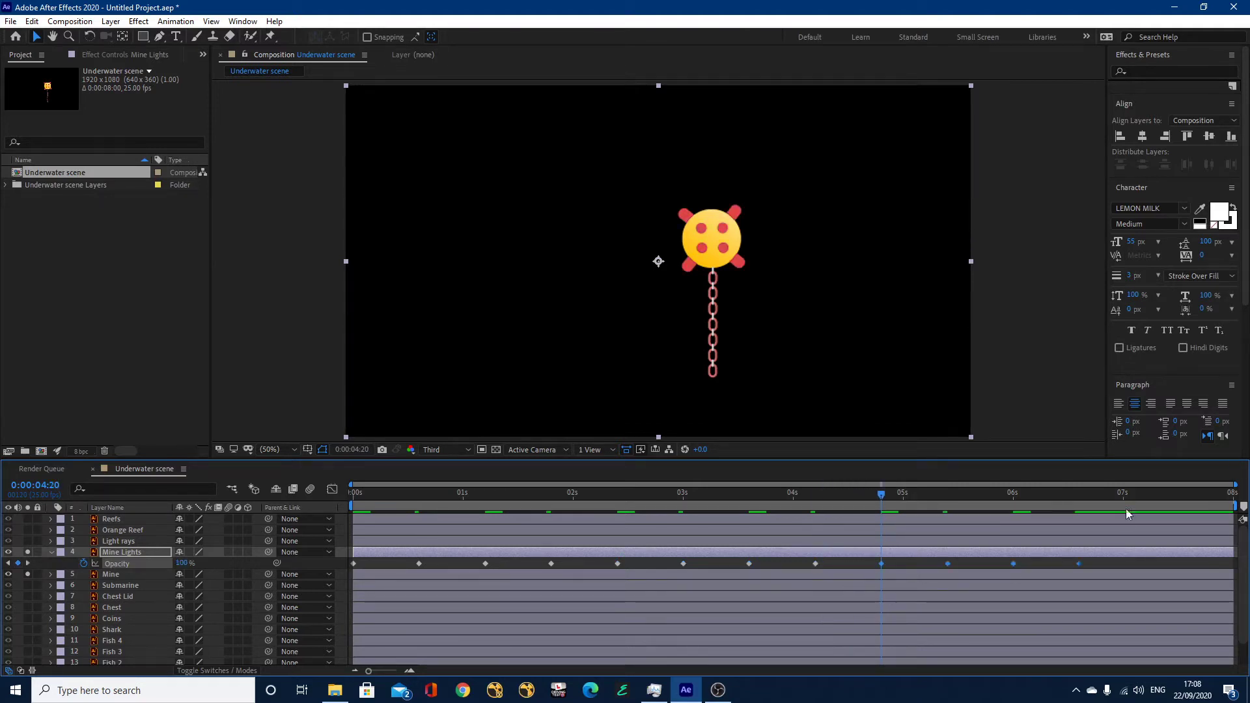
pyautogui.click(1079, 498)
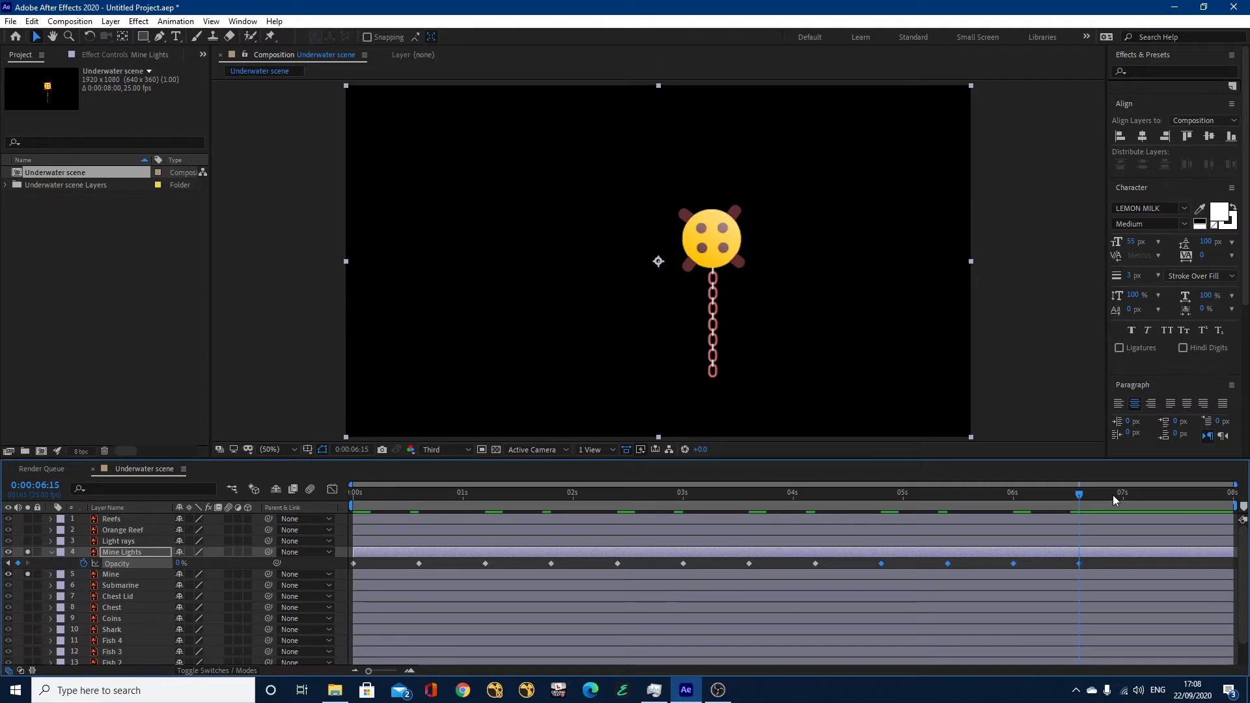
pyautogui.click(1141, 496)
pyautogui.moveTo(1144, 499); pyautogui.dragTo(1146, 498)
pyautogui.hotkey('ctrl', 'v')
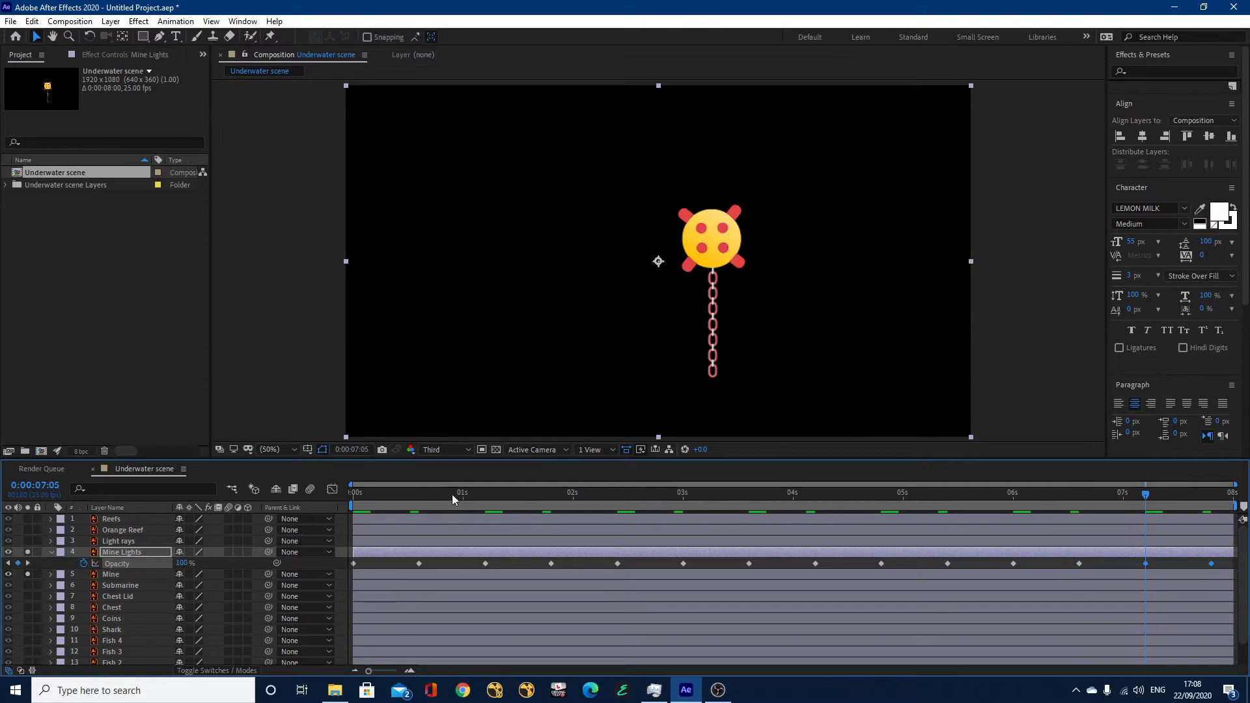
# Step: Review the lights' fading over the first second, then convert all Mine Lights Opacity keyframes to hold keyframes
pyautogui.moveTo(374, 494); pyautogui.dragTo(417, 493)
pyautogui.press('Home')
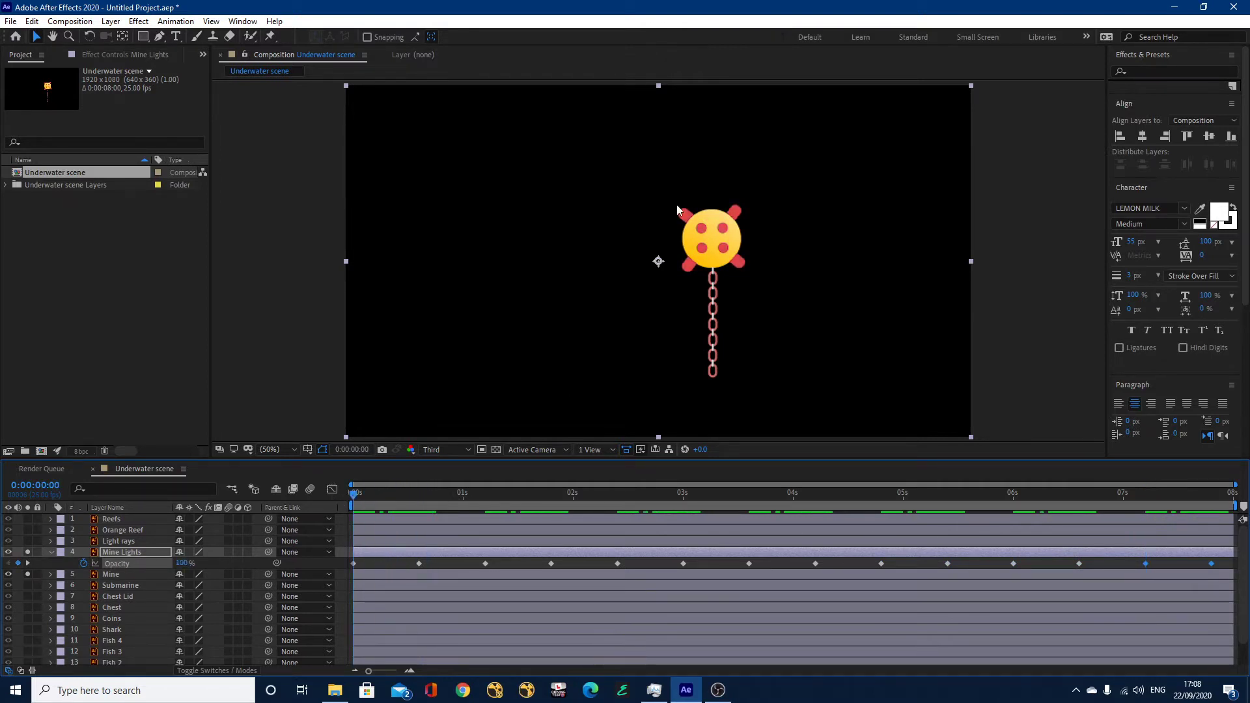
pyautogui.moveTo(353, 498); pyautogui.dragTo(430, 564)
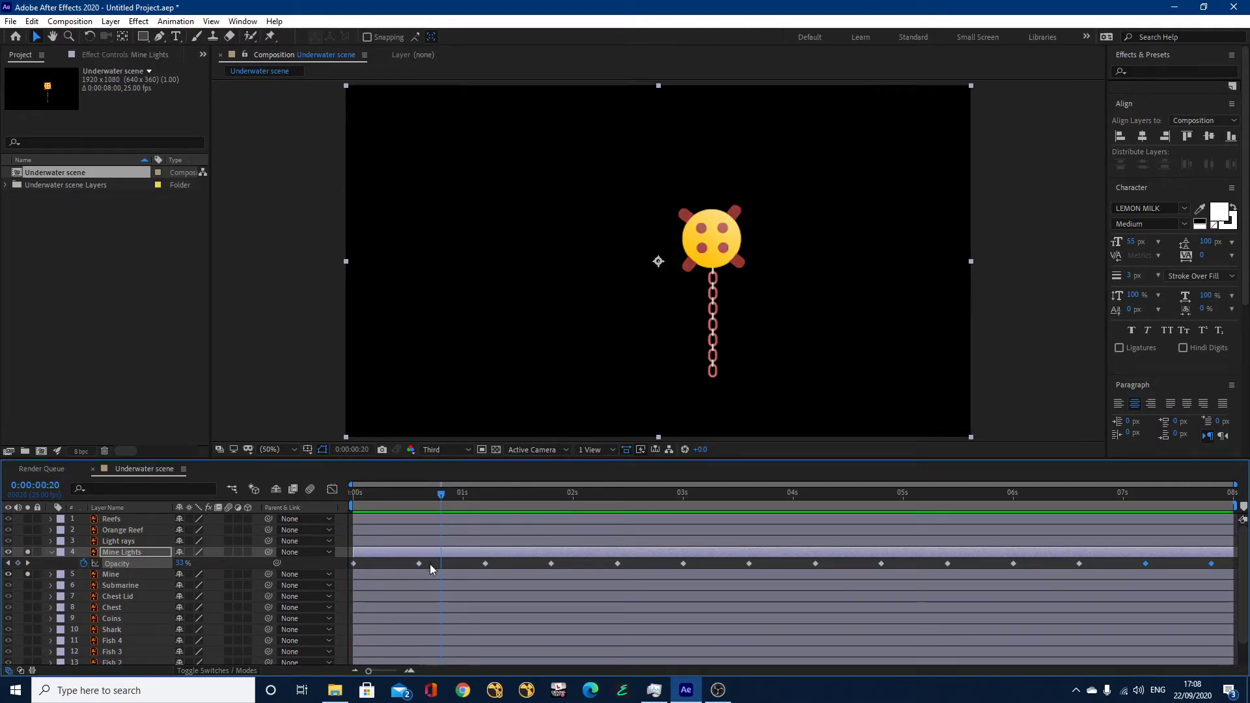
pyautogui.moveTo(438, 497); pyautogui.dragTo(343, 505)
pyautogui.moveTo(1229, 567); pyautogui.dragTo(350, 565)
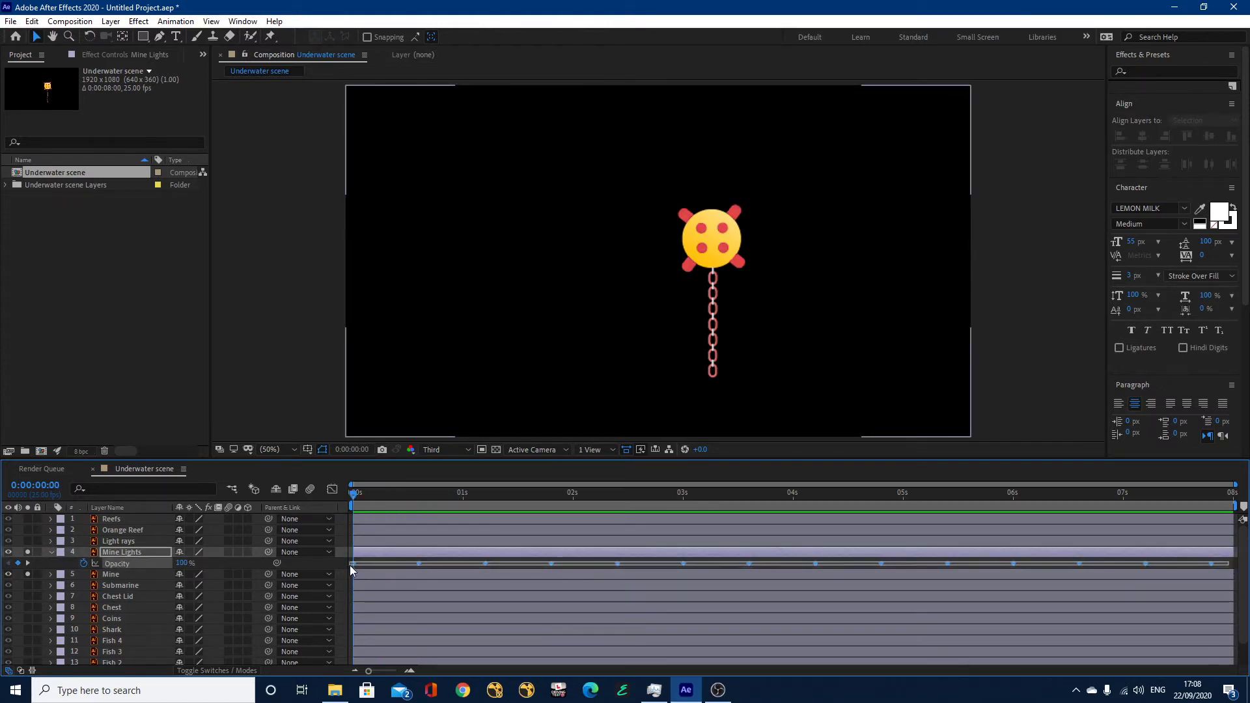
pyautogui.rightClick(420, 562)
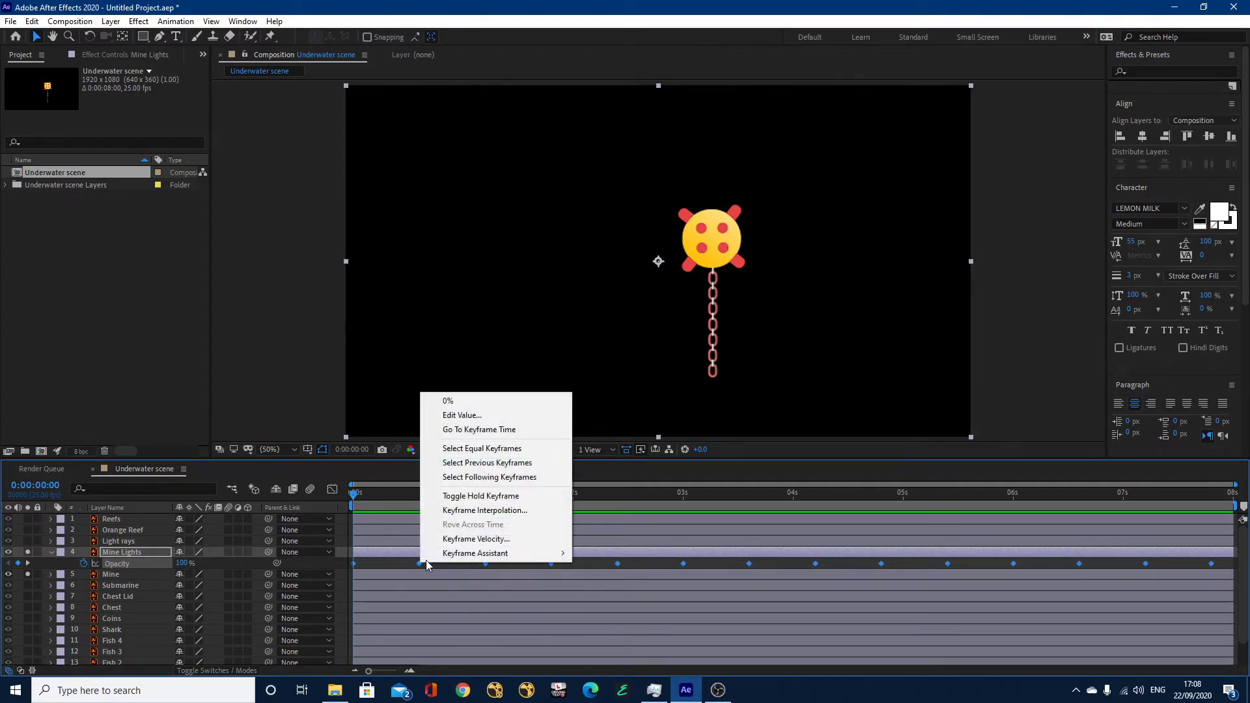
pyautogui.click(485, 497)
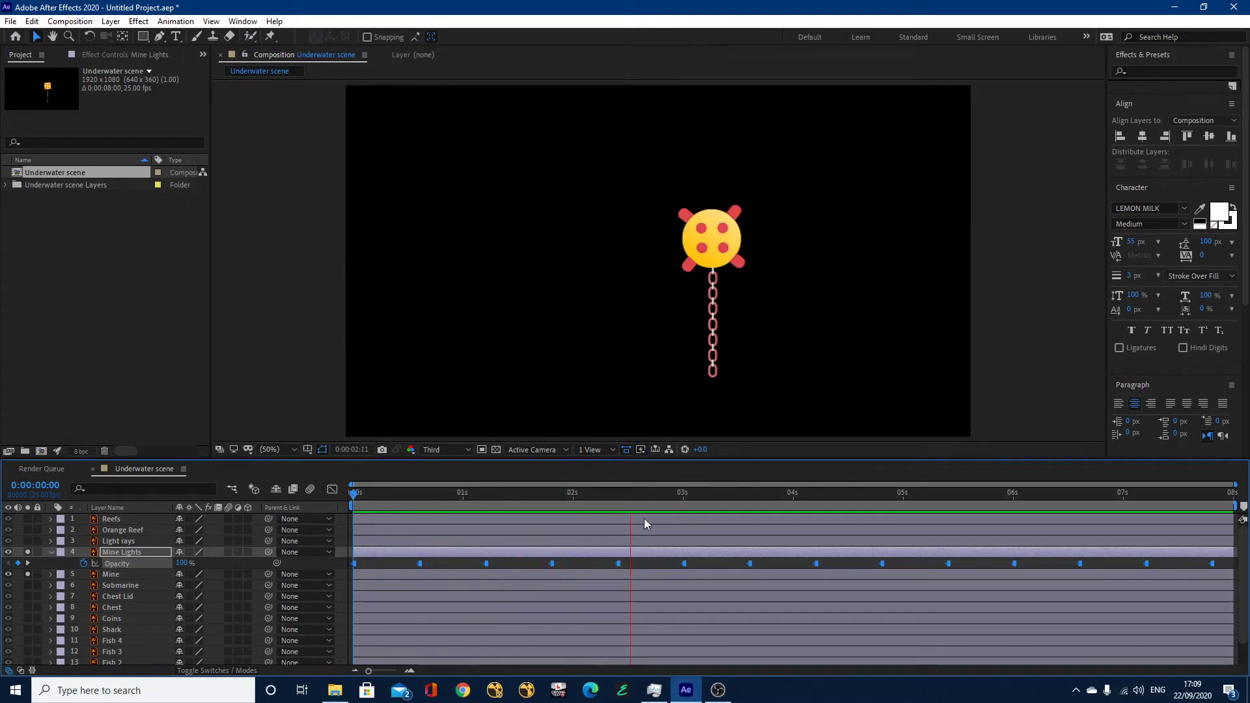
# Step: Review the hold-keyframed blinking, return to the first frame and unsolo the mine layers to show the whole scene
pyautogui.press('space')
pyautogui.moveTo(637, 498); pyautogui.dragTo(701, 511)
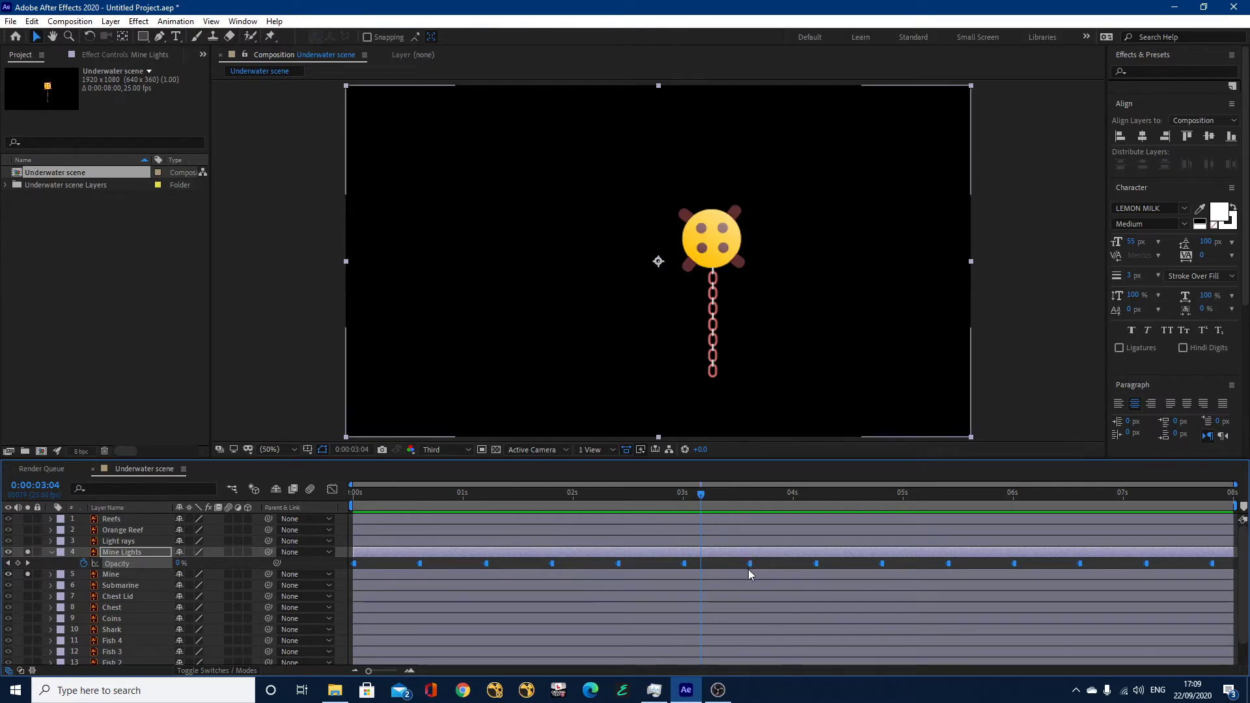
pyautogui.moveTo(701, 502); pyautogui.dragTo(334, 528)
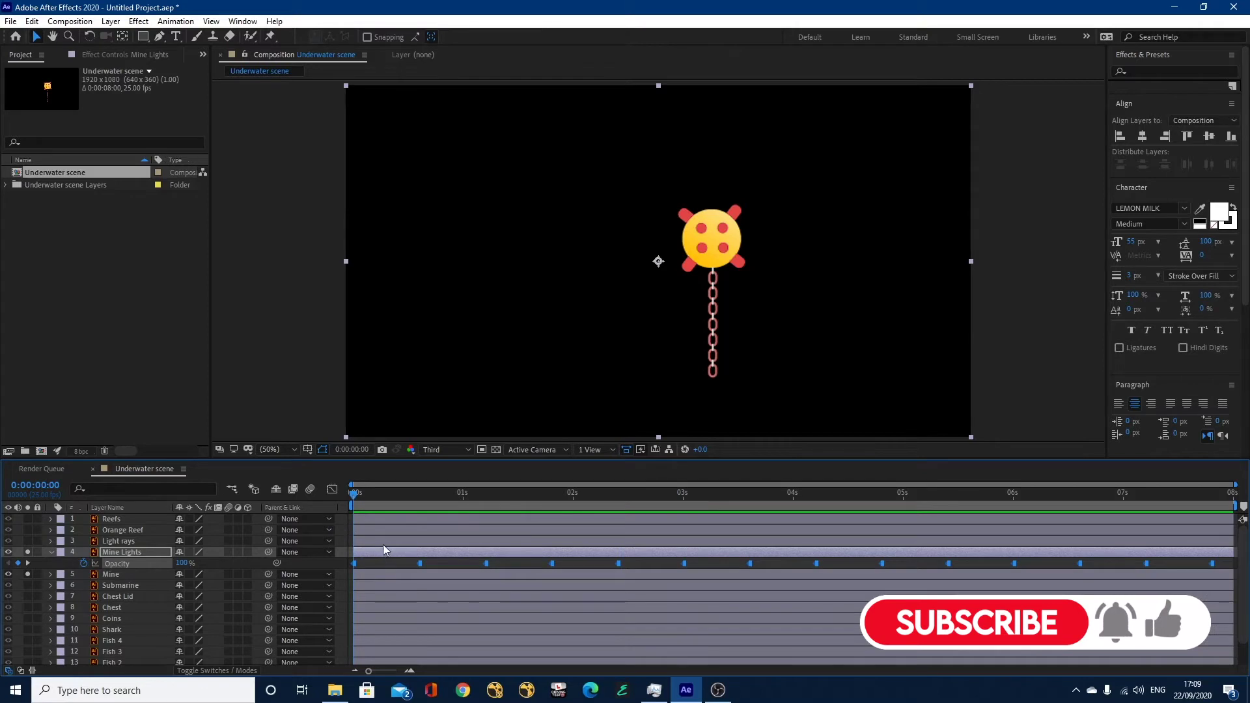
pyautogui.click(28, 552)
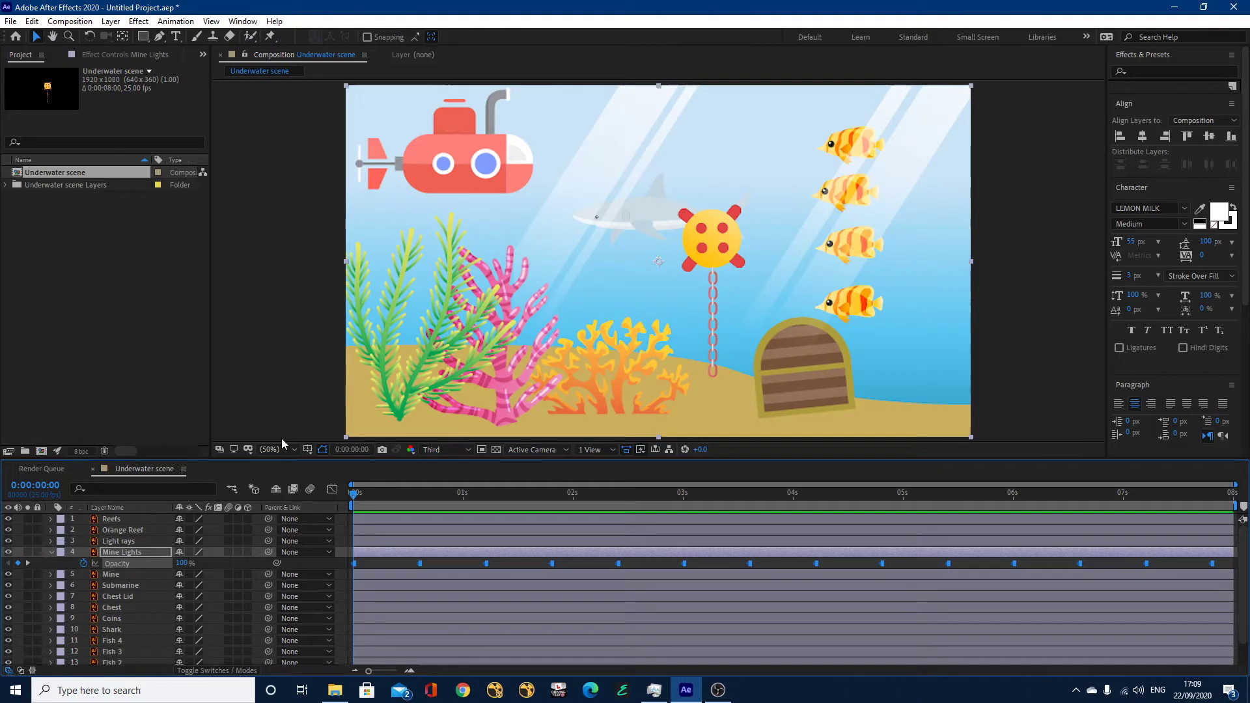
# Step: Add a Position keyframe to the Submarine layer at 0:00:00:00
pyautogui.click(124, 586)
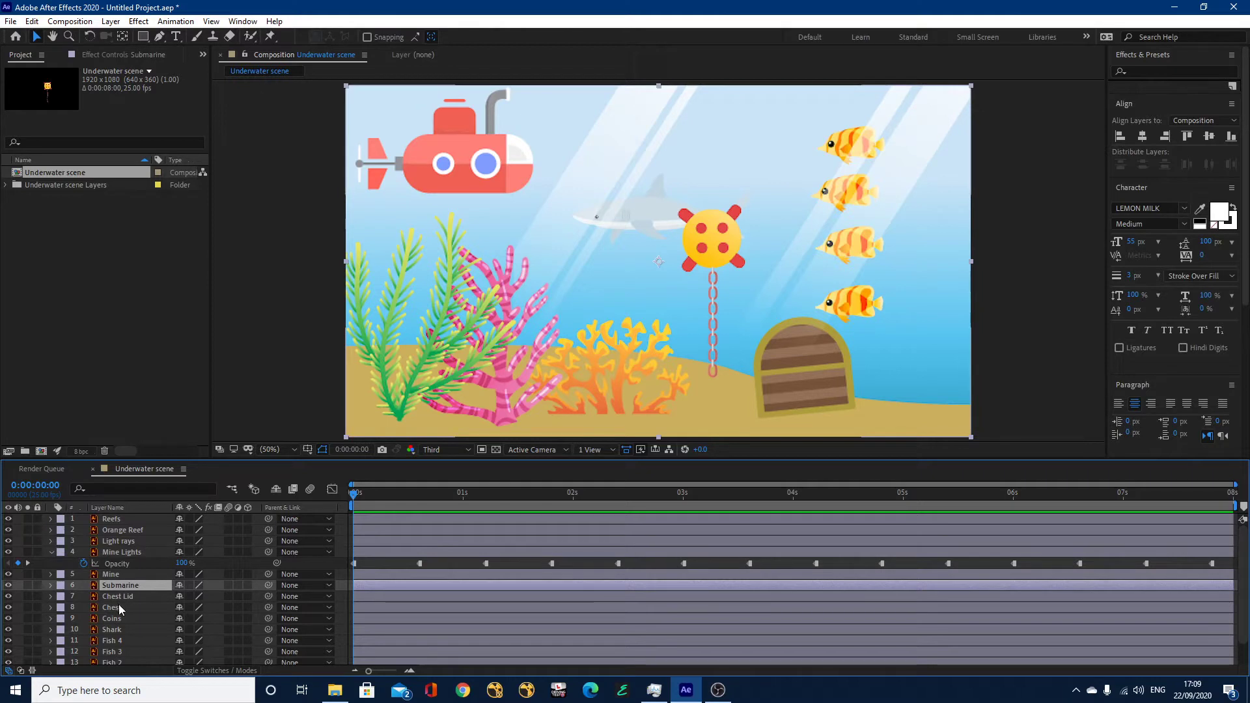
pyautogui.press('p')
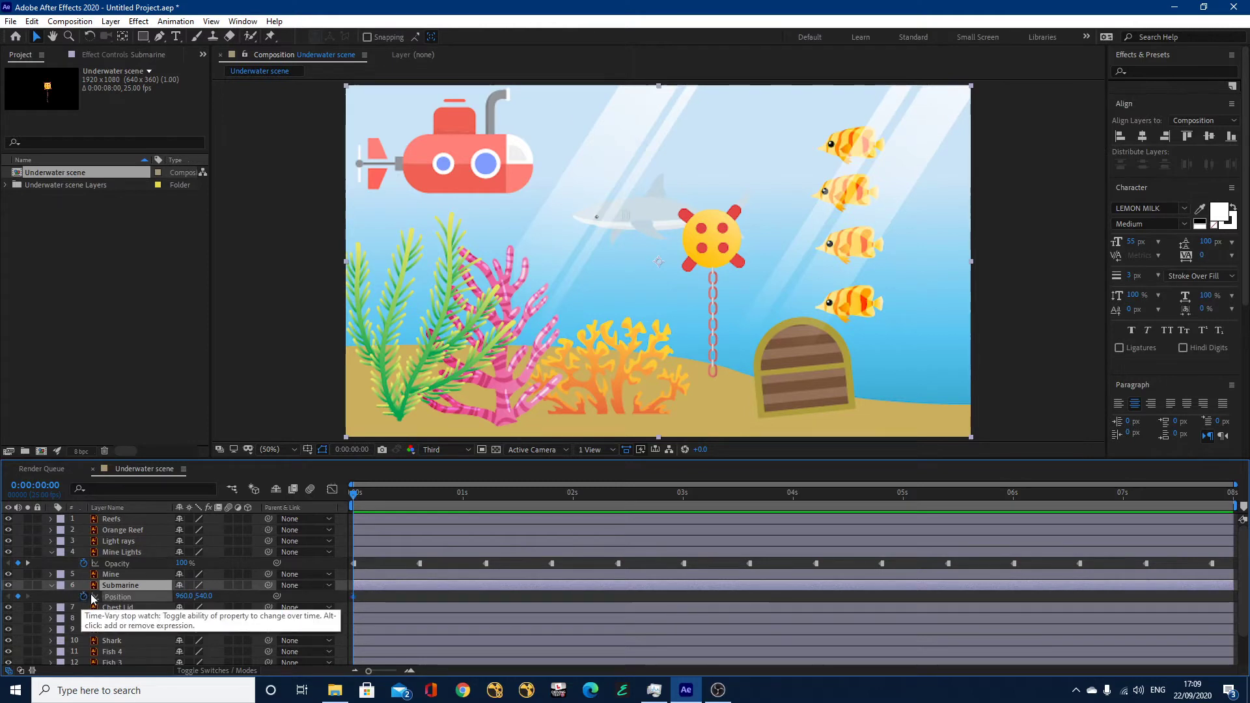
pyautogui.click(83, 596)
# Step: Move the Submarine layer horizontally to X position 1168 at 0:00:07:24, discarding a first freehand move
pyautogui.click(1198, 494)
pyautogui.moveTo(1222, 506); pyautogui.dragTo(1245, 507)
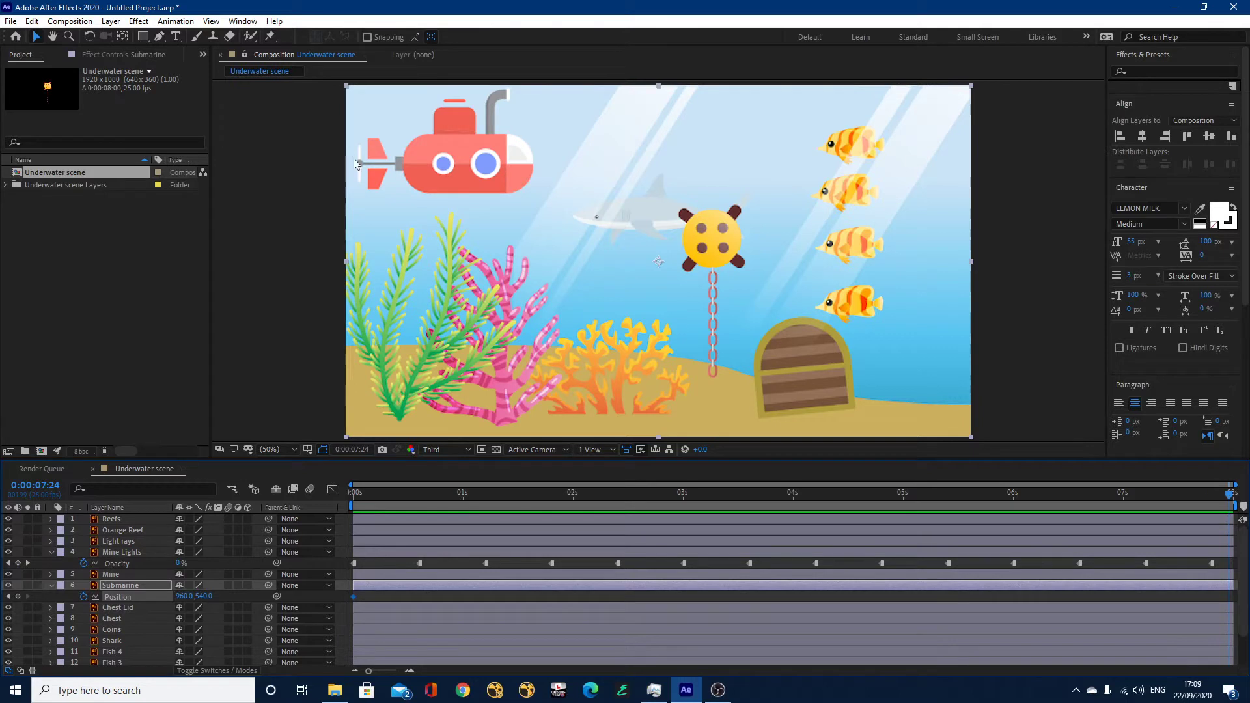
pyautogui.moveTo(417, 166); pyautogui.dragTo(536, 168)
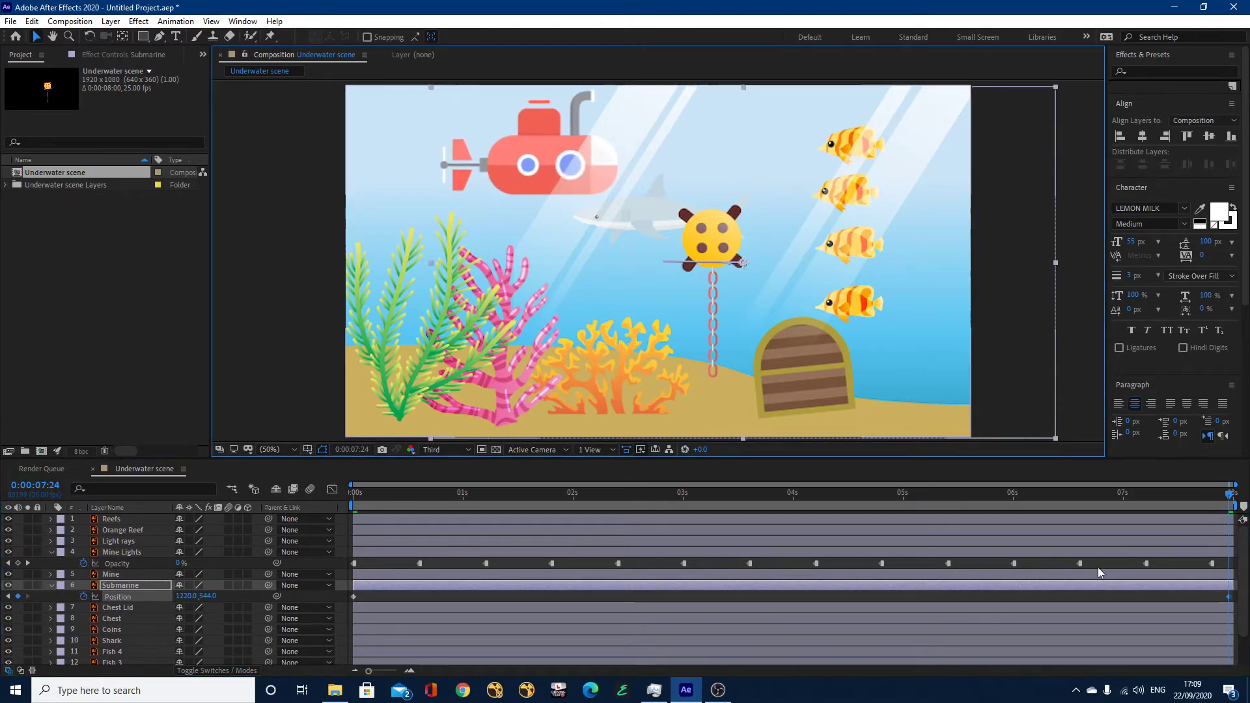
pyautogui.press('Delete')
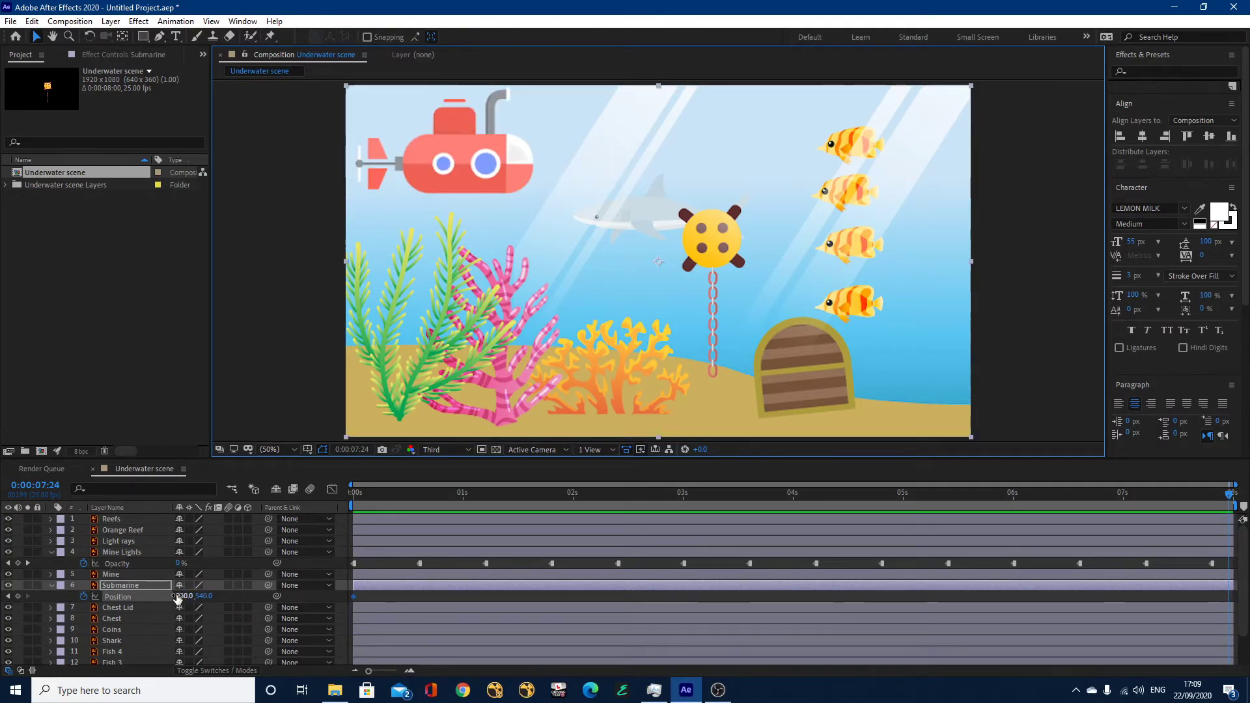
pyautogui.moveTo(176, 596); pyautogui.dragTo(306, 590)
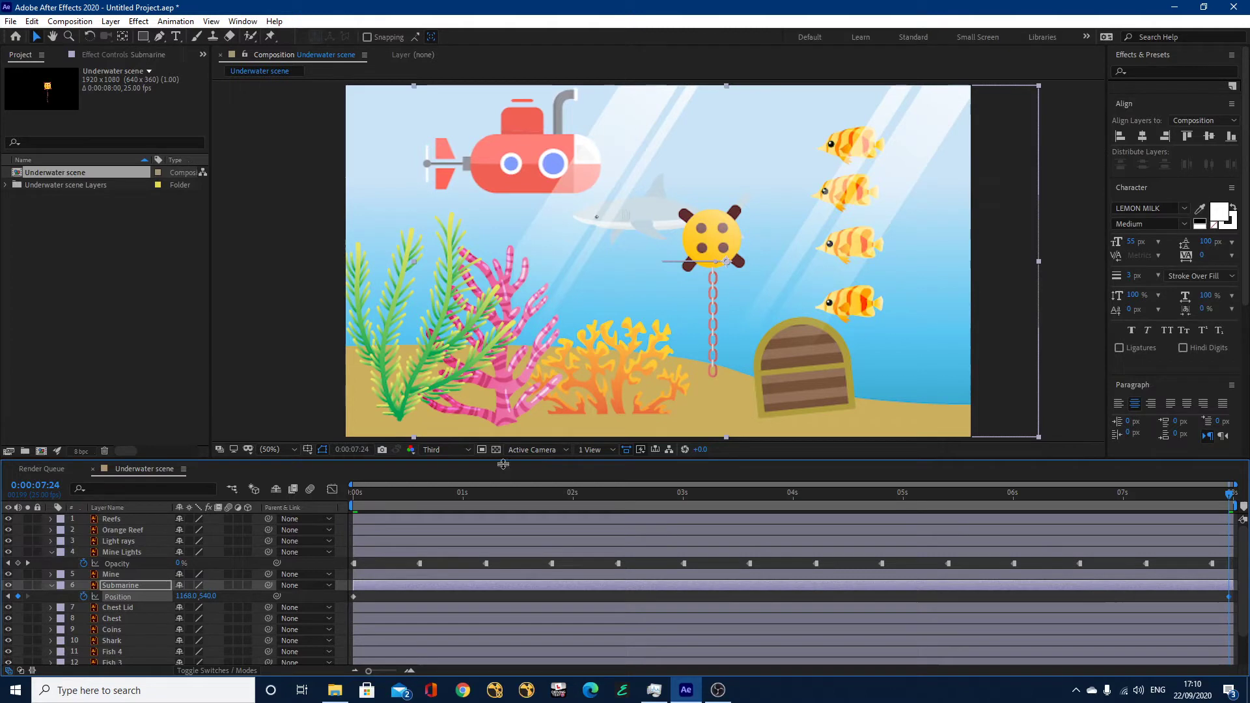
# Step: Preview the submarine's motion from the first frame, then collapse the Mine Lights and Submarine properties
pyautogui.moveTo(378, 495); pyautogui.dragTo(347, 499)
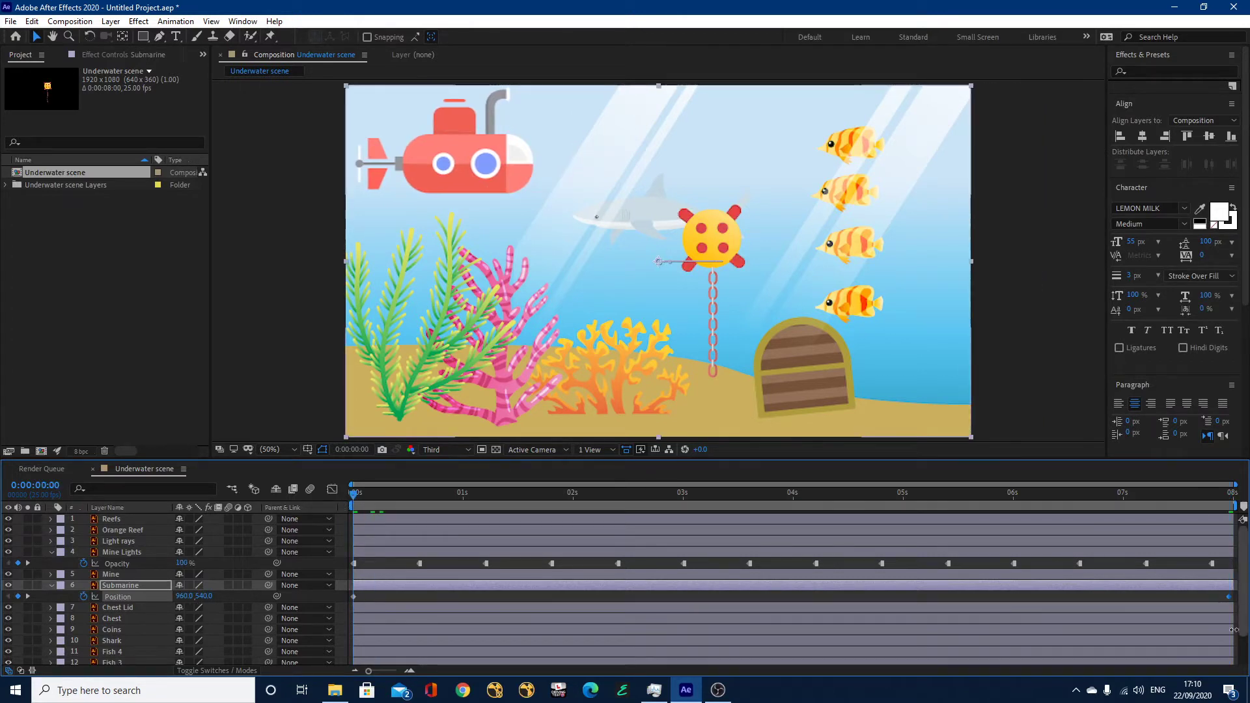
pyautogui.press('space')
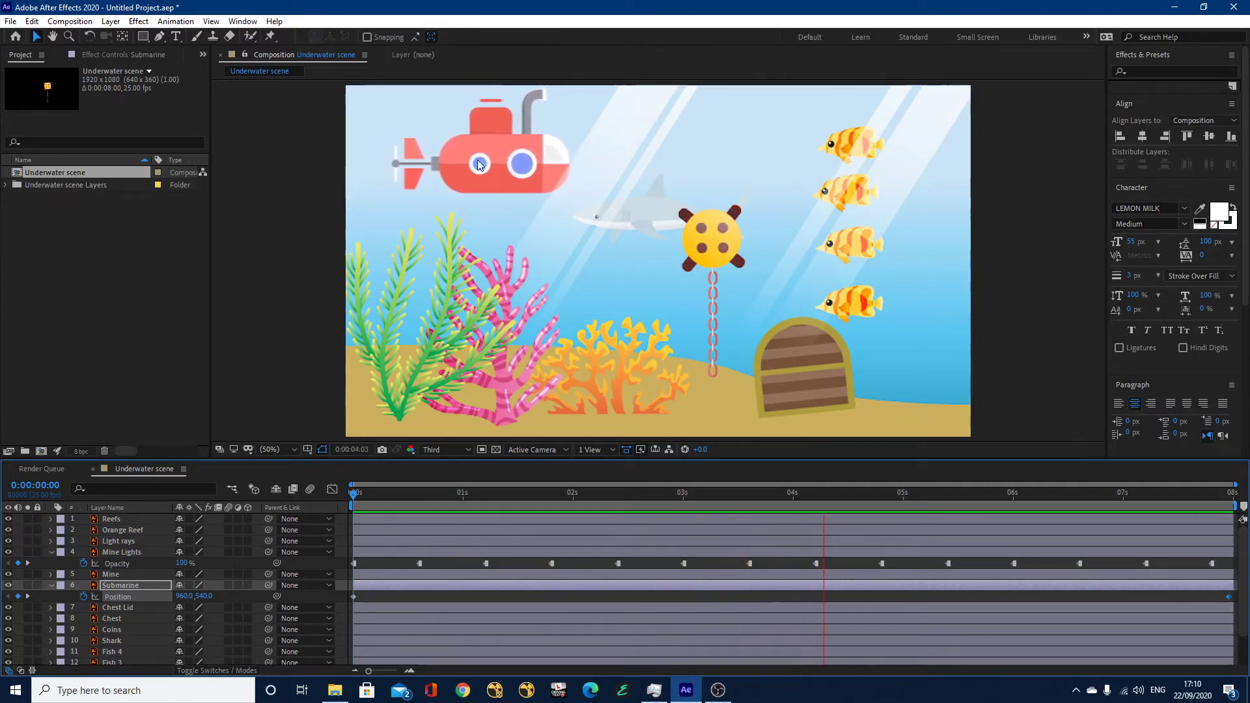
pyautogui.press('space')
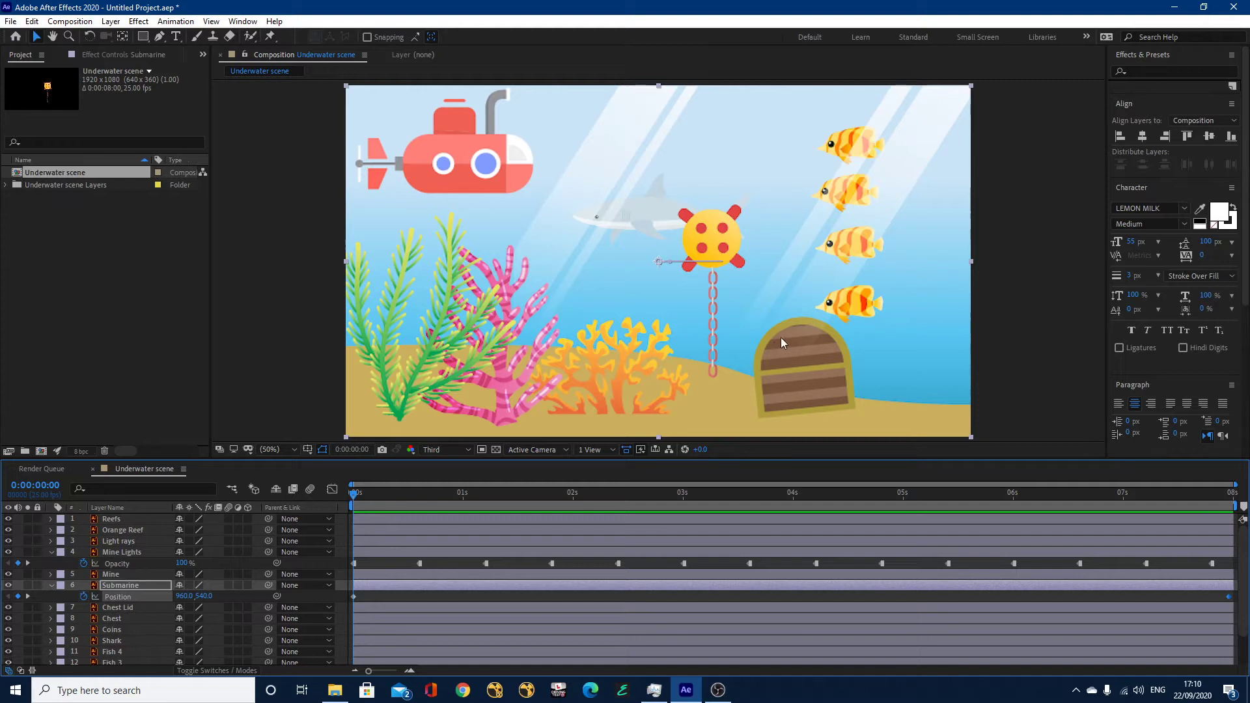
pyautogui.click(50, 552)
pyautogui.press('u')
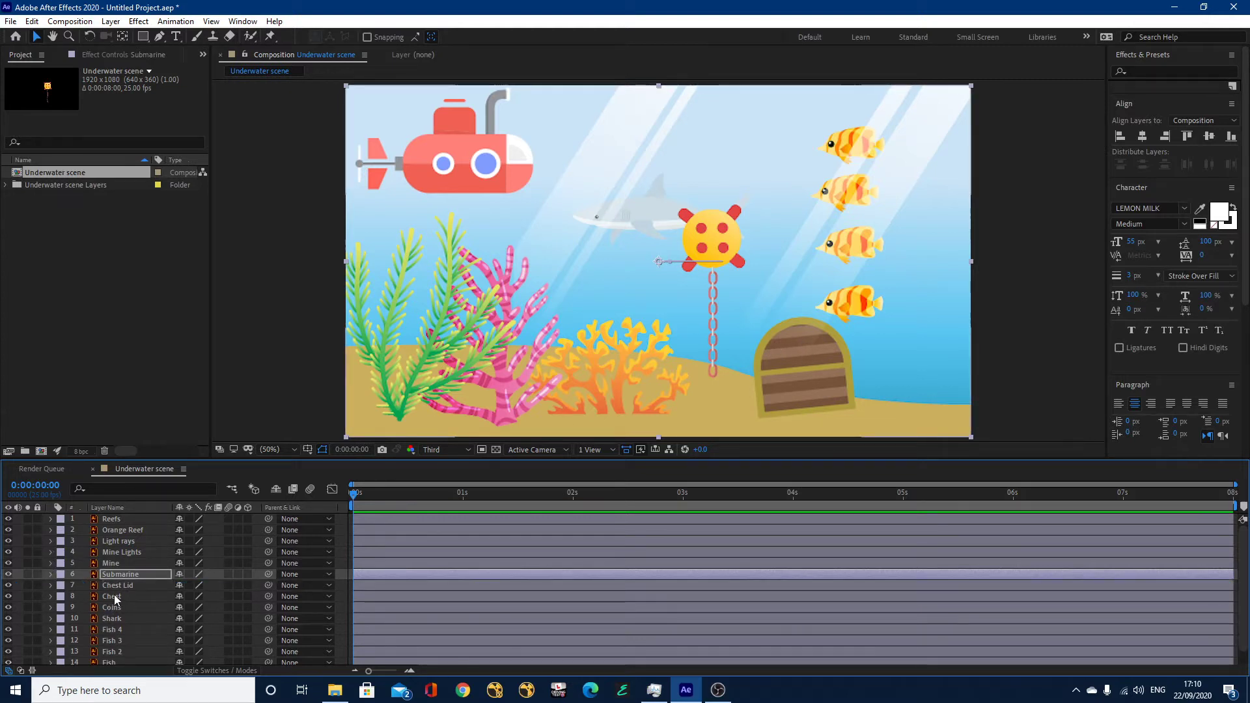
# Step: Toggle the visibility of the Chest Lid, Chest and Coins layers to examine the parts of the treasure chest
pyautogui.click(8, 586)
pyautogui.click(7, 586)
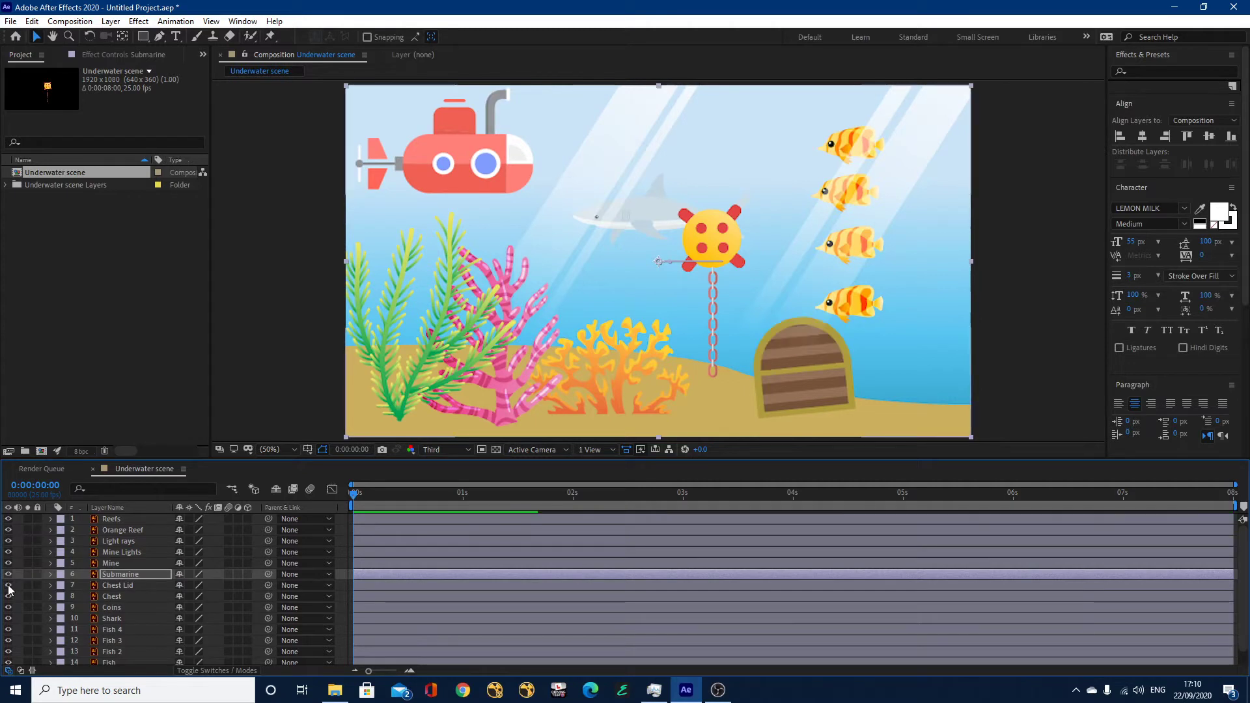
pyautogui.click(7, 596)
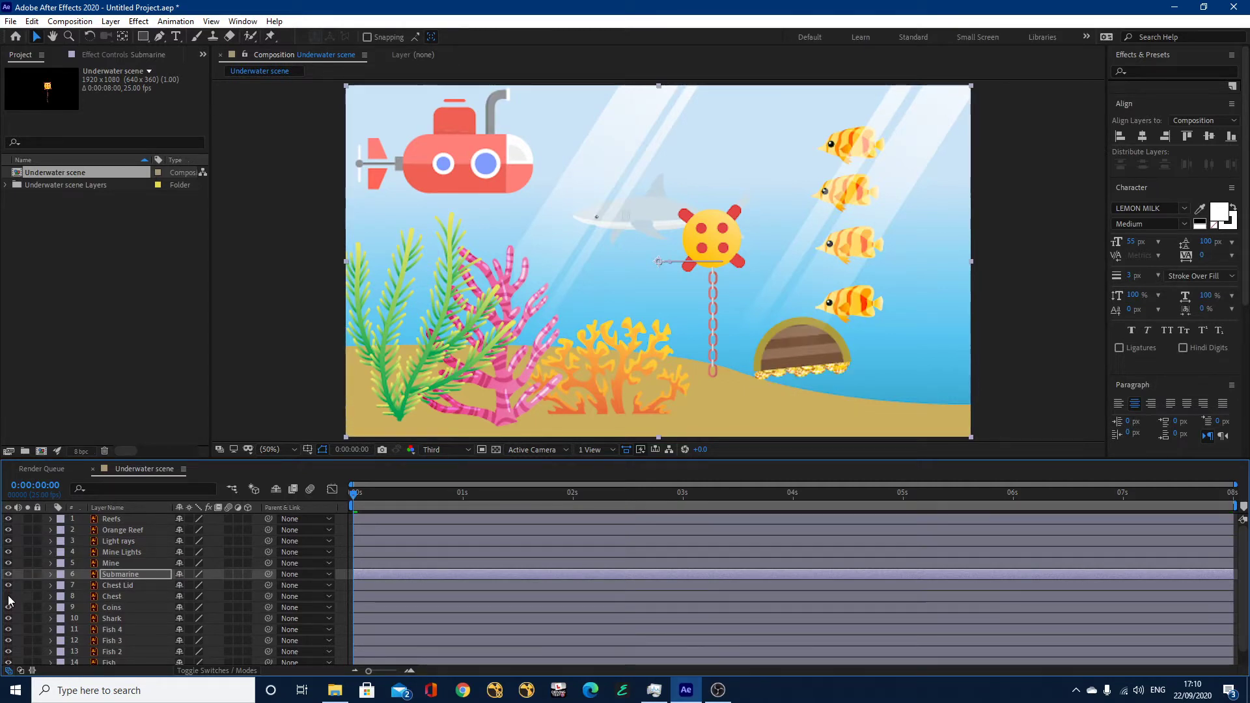
pyautogui.click(7, 596)
pyautogui.click(8, 585)
pyautogui.click(7, 608)
pyautogui.click(8, 608)
pyautogui.click(8, 585)
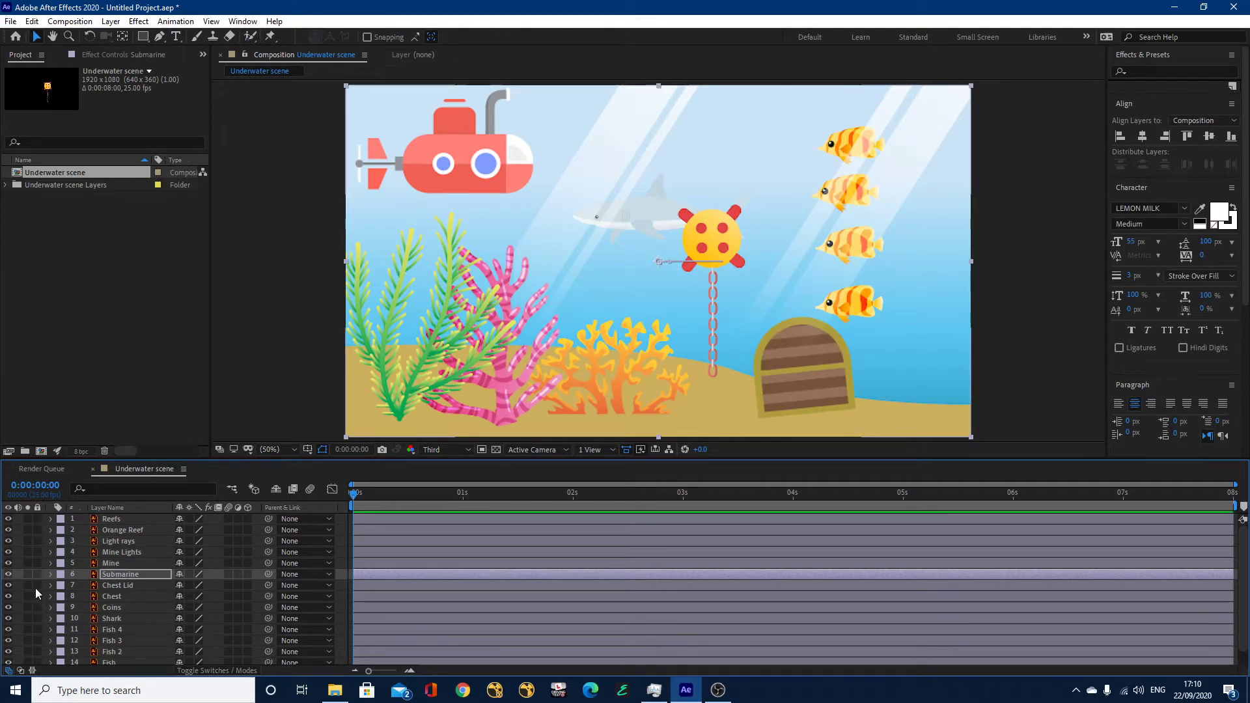
# Step: Solo the Chest Lid, Chest and Coins layers, then try lifting the chest lid upward and undo the move
pyautogui.moveTo(27, 586); pyautogui.dragTo(28, 608)
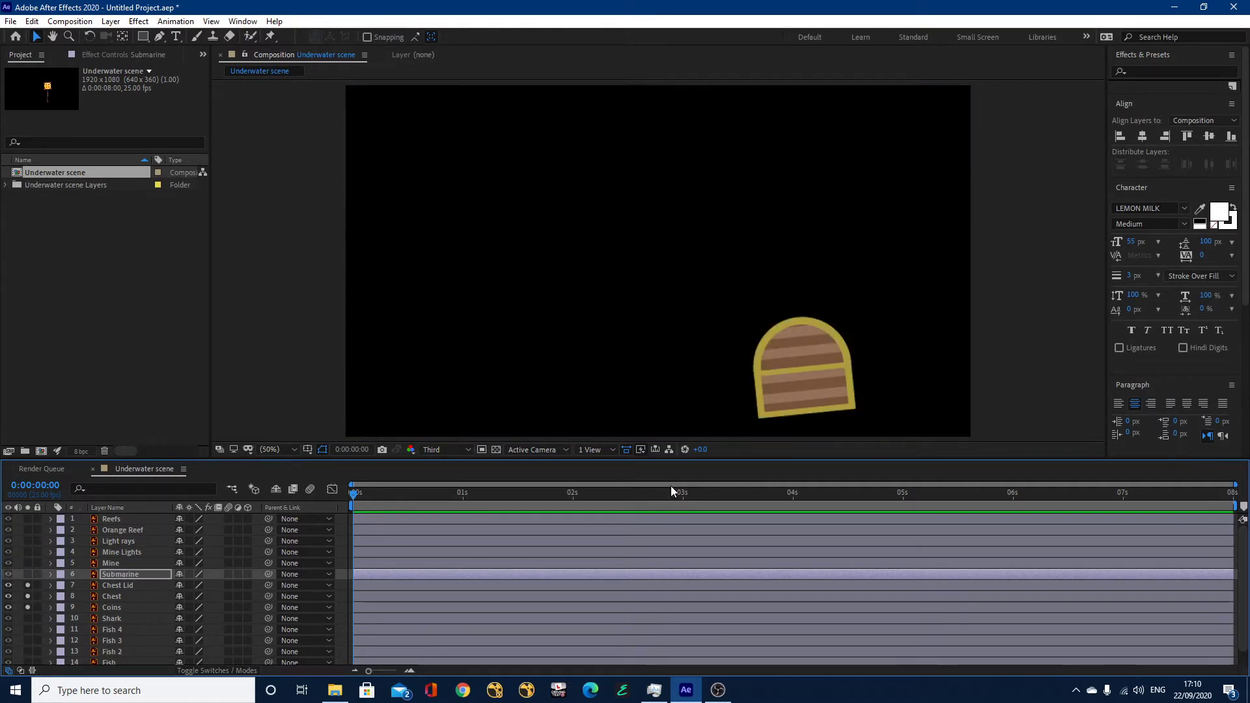
pyautogui.click(114, 587)
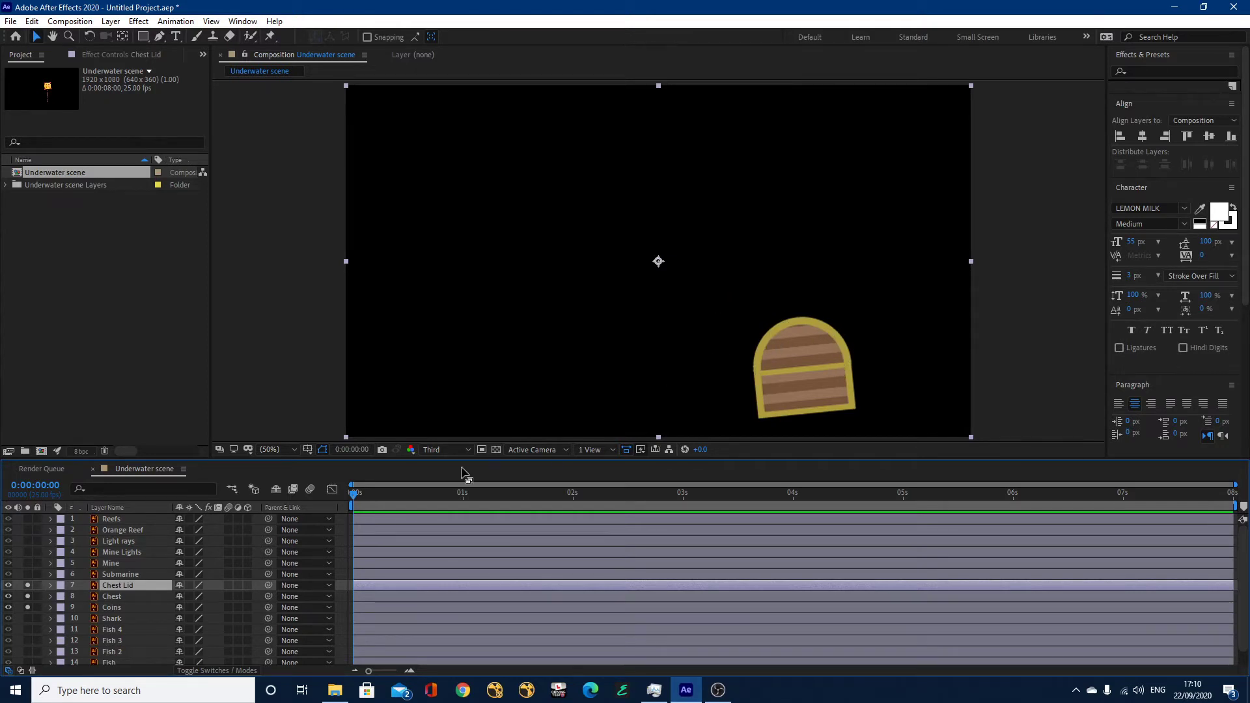
pyautogui.moveTo(674, 337); pyautogui.dragTo(670, 315)
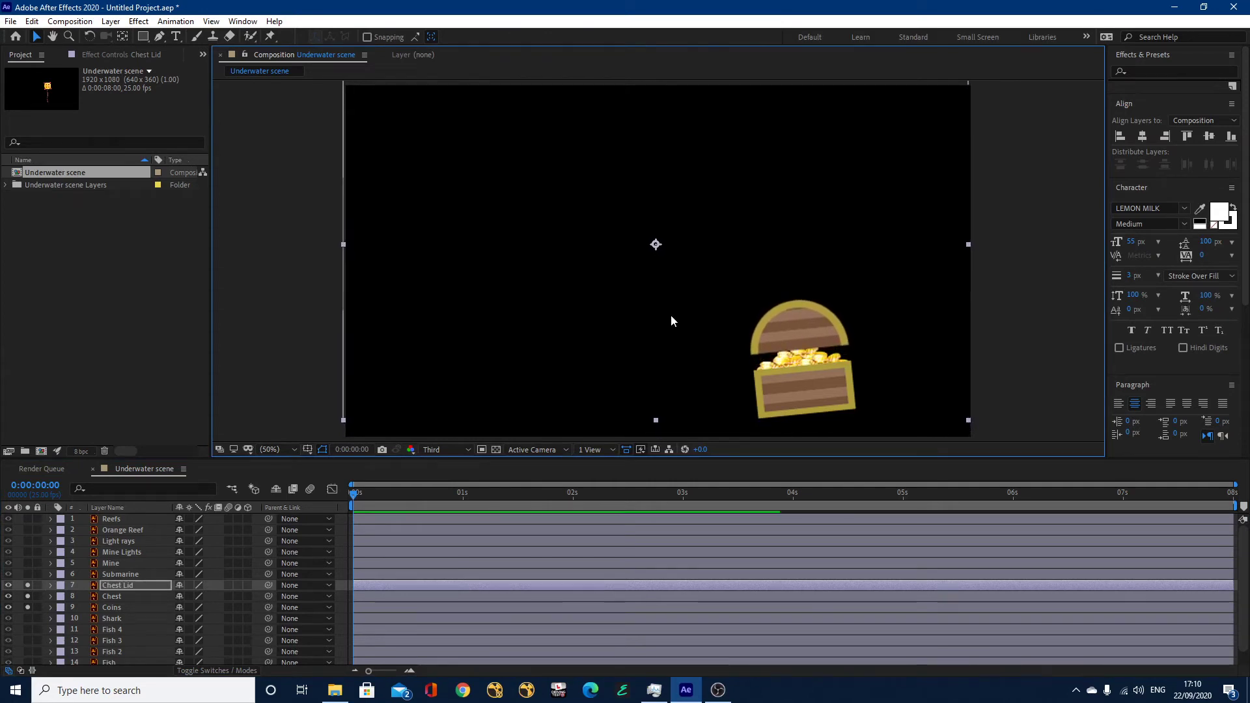
pyautogui.hotkey('ctrl', 'z')
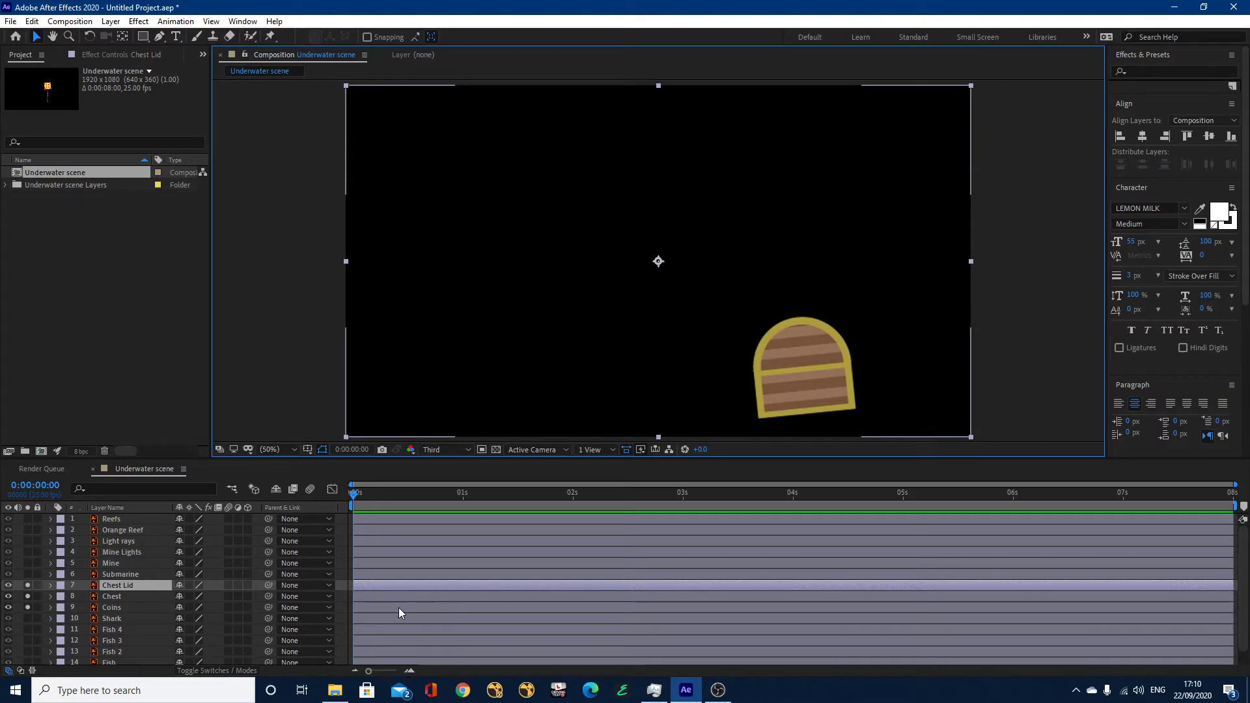
# Step: Try rotating the Chest Lid layer to -1° and 17° about its central anchor point, then reset its Rotation to 0°
pyautogui.press('r')
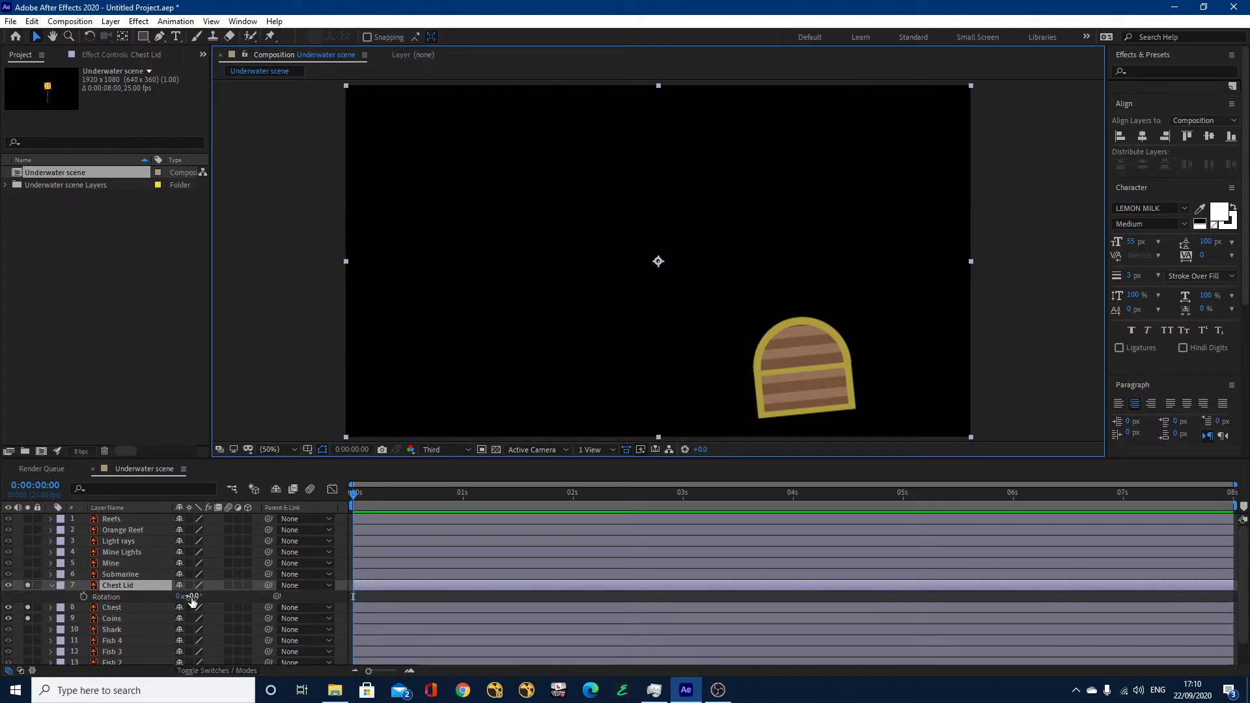
pyautogui.moveTo(192, 598); pyautogui.dragTo(189, 597)
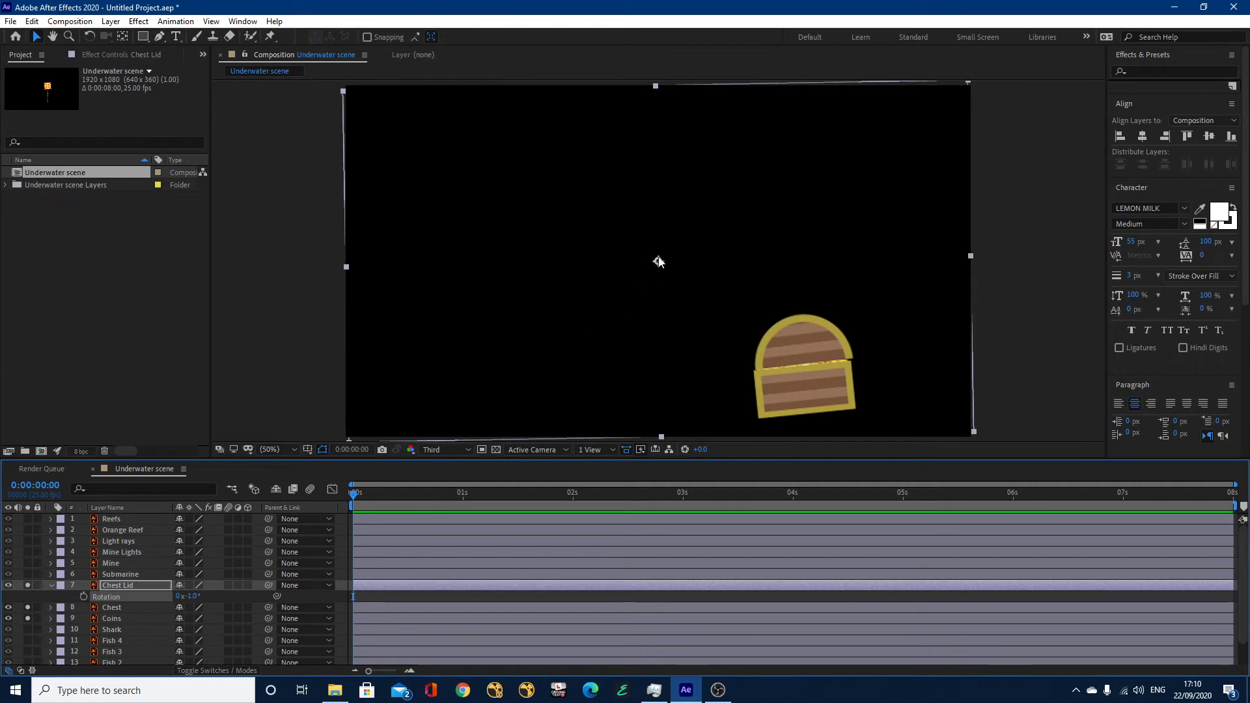
pyautogui.moveTo(190, 599)
pyautogui.mouseDown()
pyautogui.moveTo(214, 597)
pyautogui.moveTo(196, 596)
pyautogui.mouseUp()
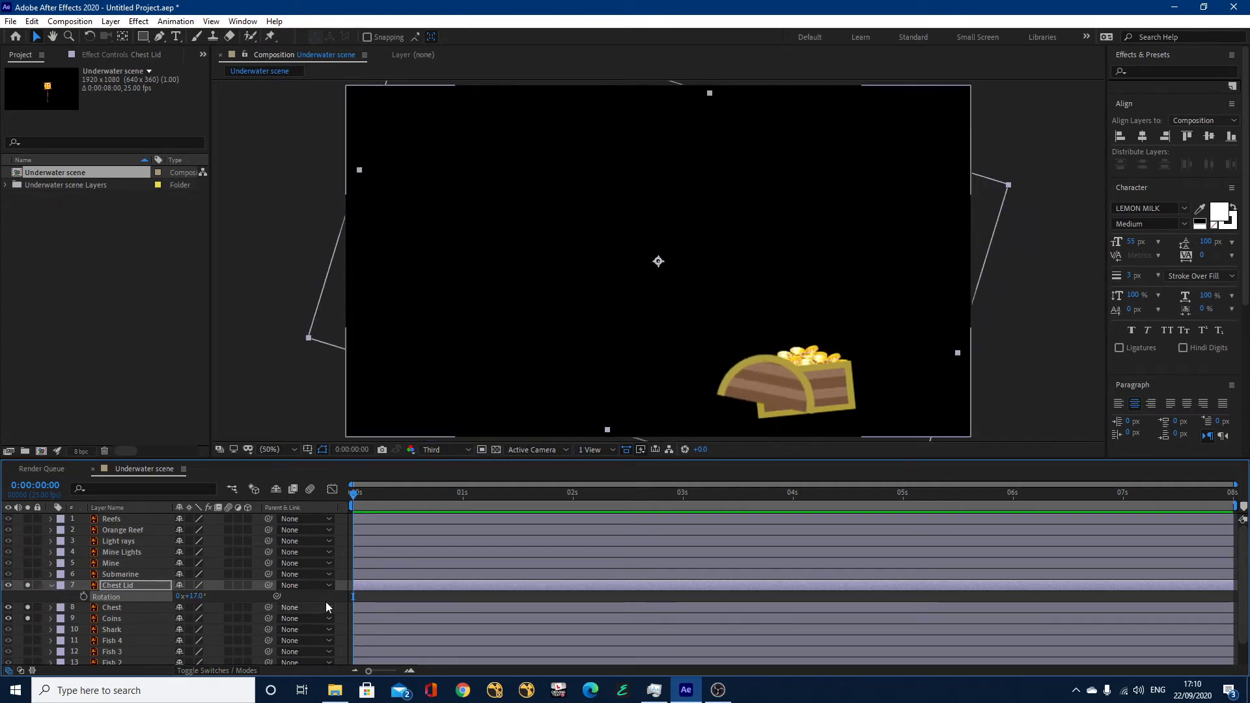
pyautogui.hotkey('ctrl', 'z')
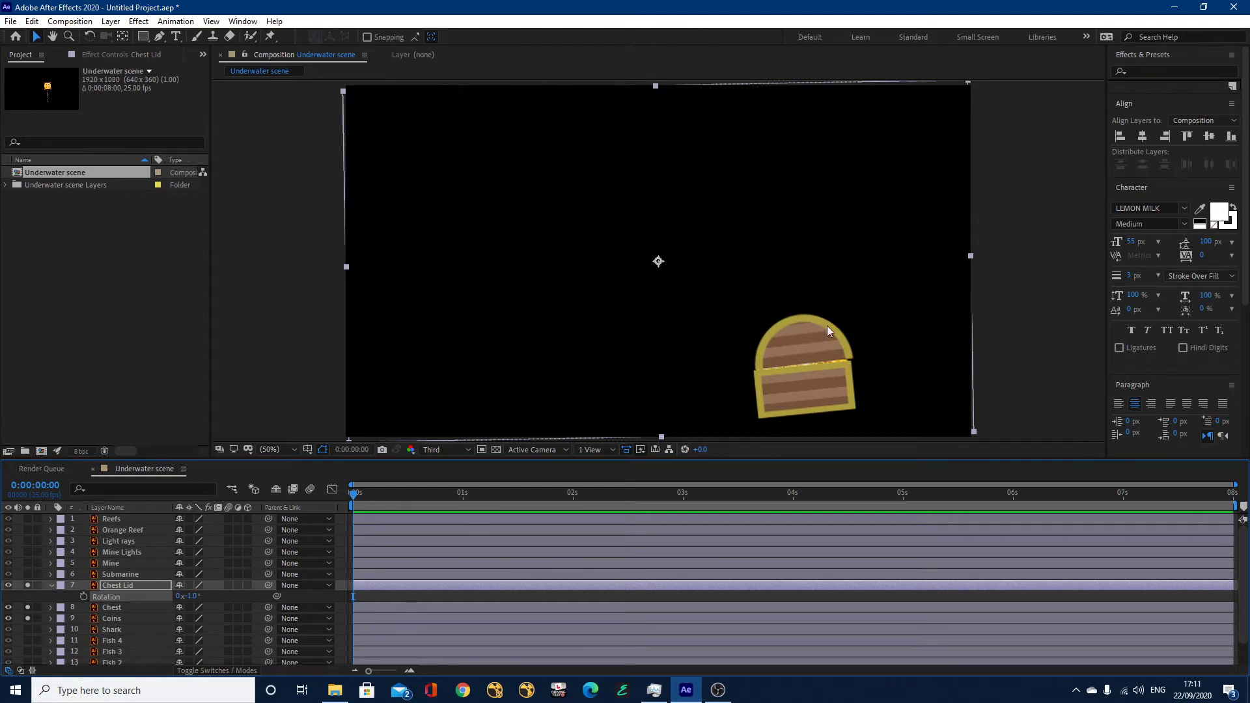
pyautogui.click(192, 597)
pyautogui.write('0')
pyautogui.press('Return')
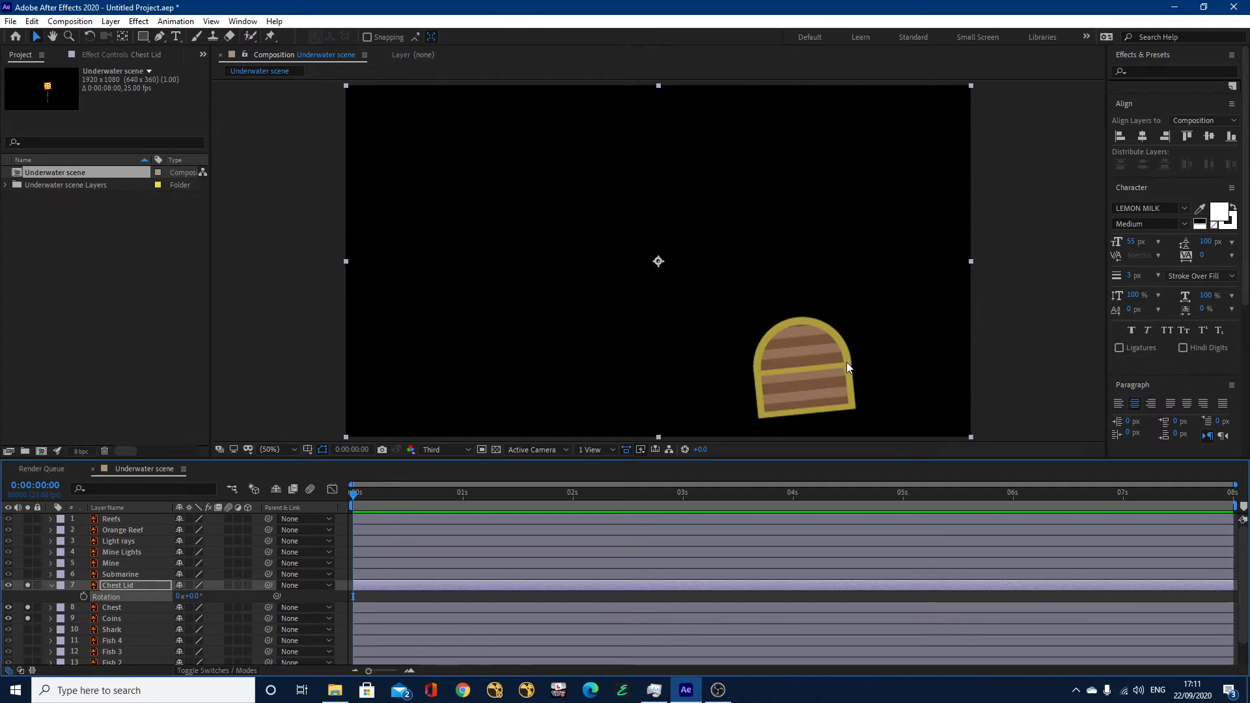
# Step: Move the Chest Lid layer's anchor point to the lid's hinge at the chest's upper right corner
pyautogui.click(122, 38)
pyautogui.click(659, 263)
pyautogui.moveTo(659, 262); pyautogui.dragTo(846, 357)
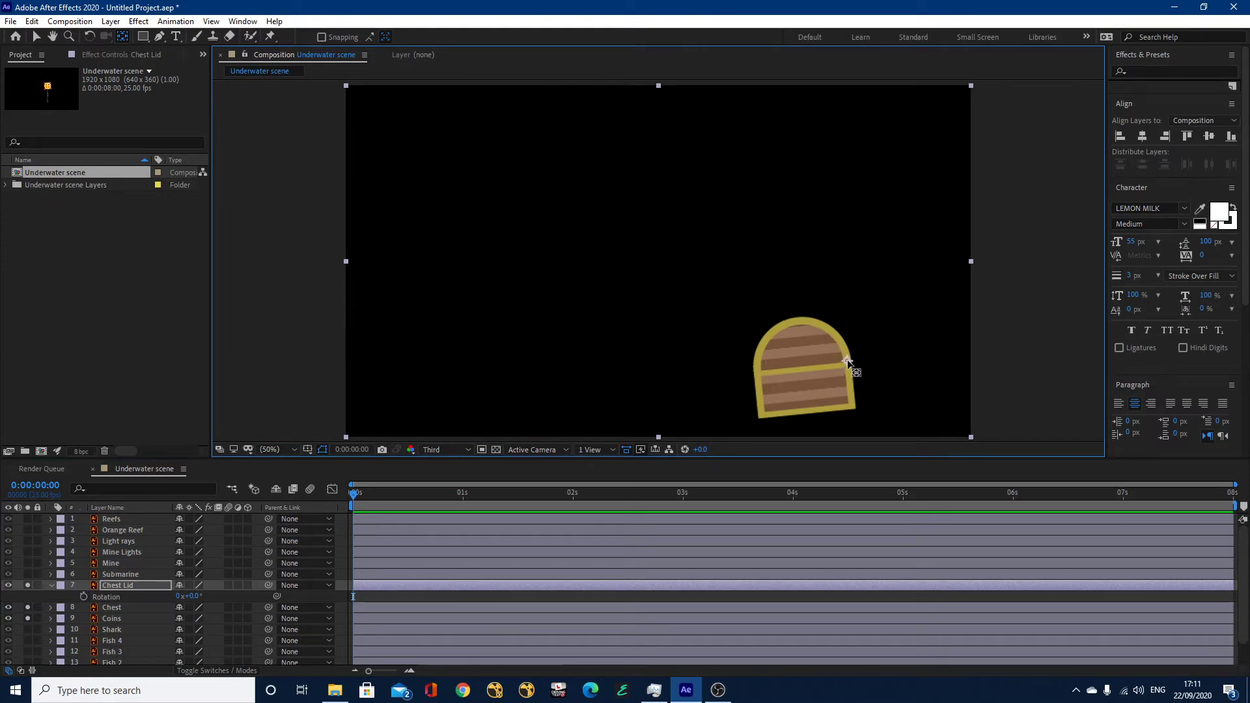
# Step: Try moving the Chest Lid's anchor point to the lid's middle and rotating the lid to -21°, then undo the rotation
pyautogui.click(35, 38)
pyautogui.moveTo(193, 596)
pyautogui.mouseDown()
pyautogui.moveTo(203, 592)
pyautogui.moveTo(183, 587)
pyautogui.moveTo(198, 585)
pyautogui.moveTo(178, 584)
pyautogui.mouseUp()
pyautogui.click(121, 36)
pyautogui.moveTo(846, 360); pyautogui.dragTo(797, 347)
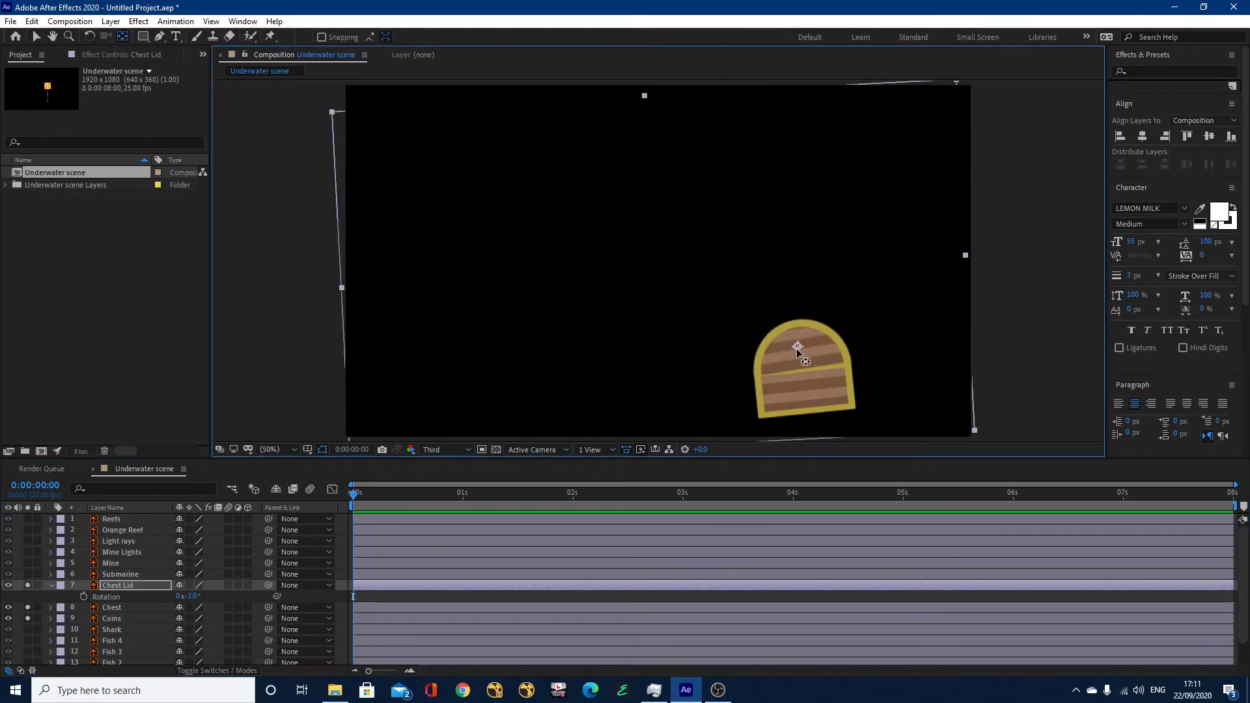
pyautogui.moveTo(193, 599); pyautogui.dragTo(210, 587)
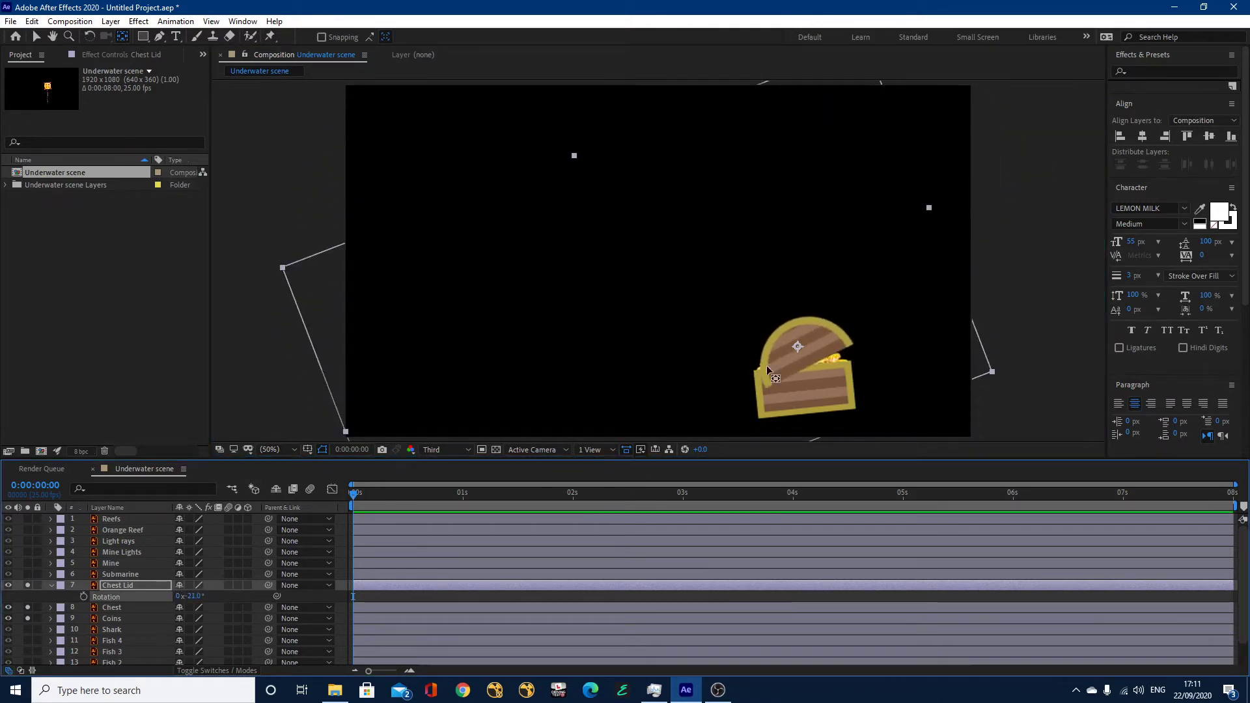
pyautogui.hotkey('ctrl', 'z')
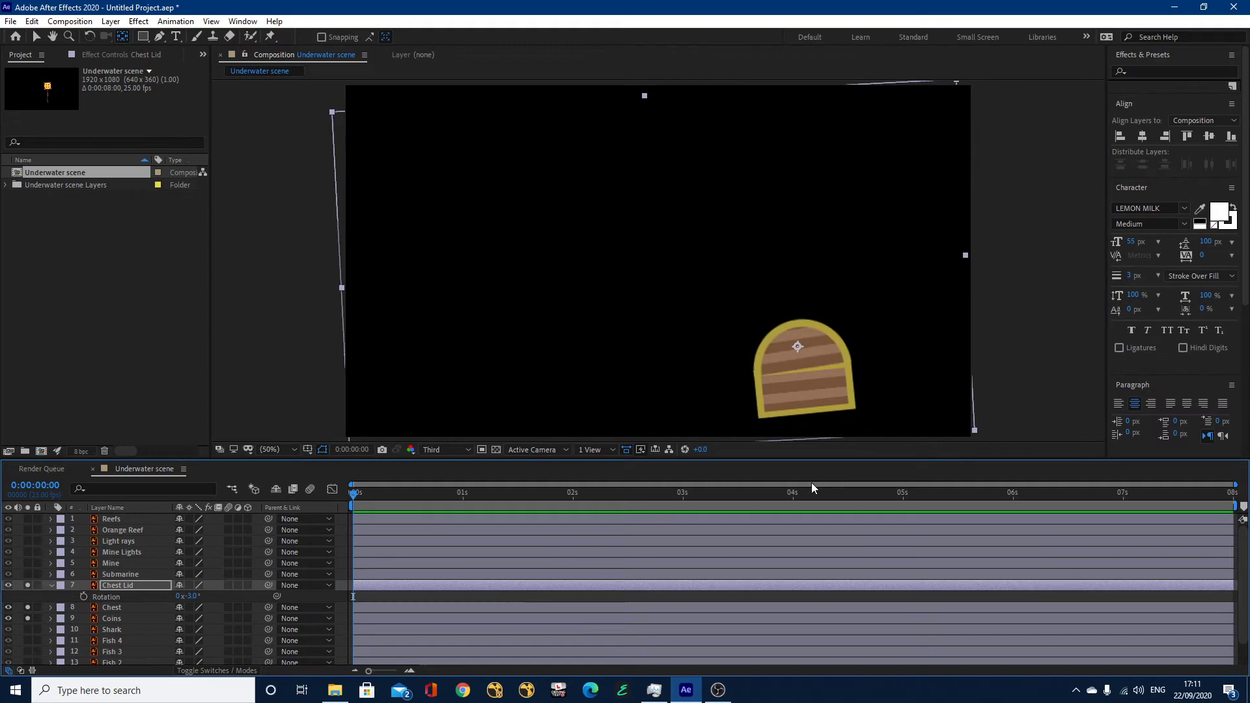
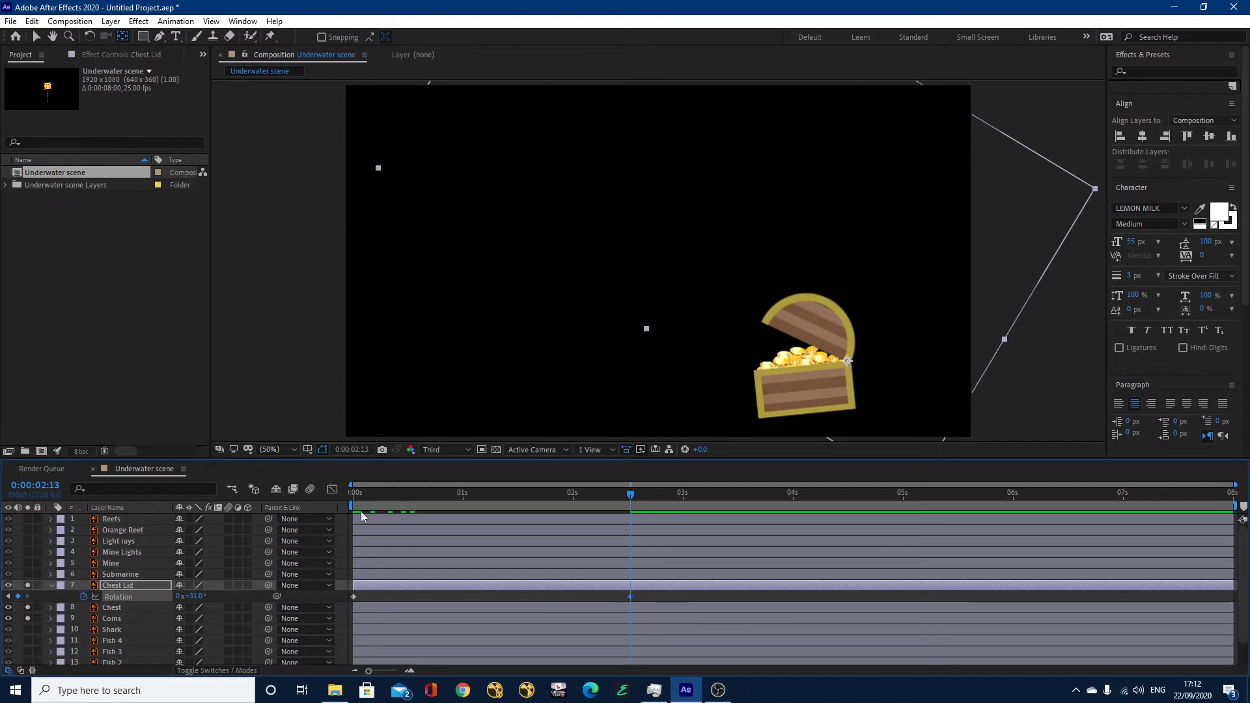
# Step: Preview the chest lid's opening rotation from the first frame and again from 1:22
pyautogui.click(354, 496)
pyautogui.press('space')
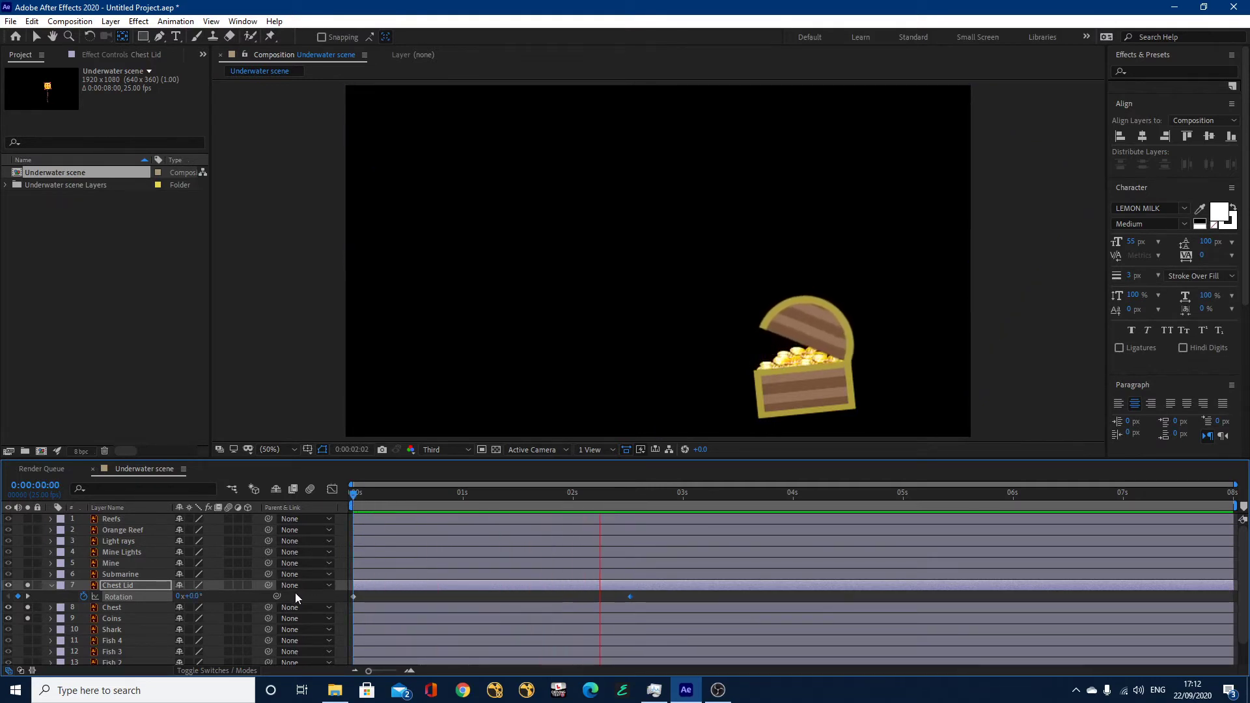
pyautogui.press('space')
pyautogui.moveTo(651, 498); pyautogui.dragTo(561, 496)
pyautogui.press('space')
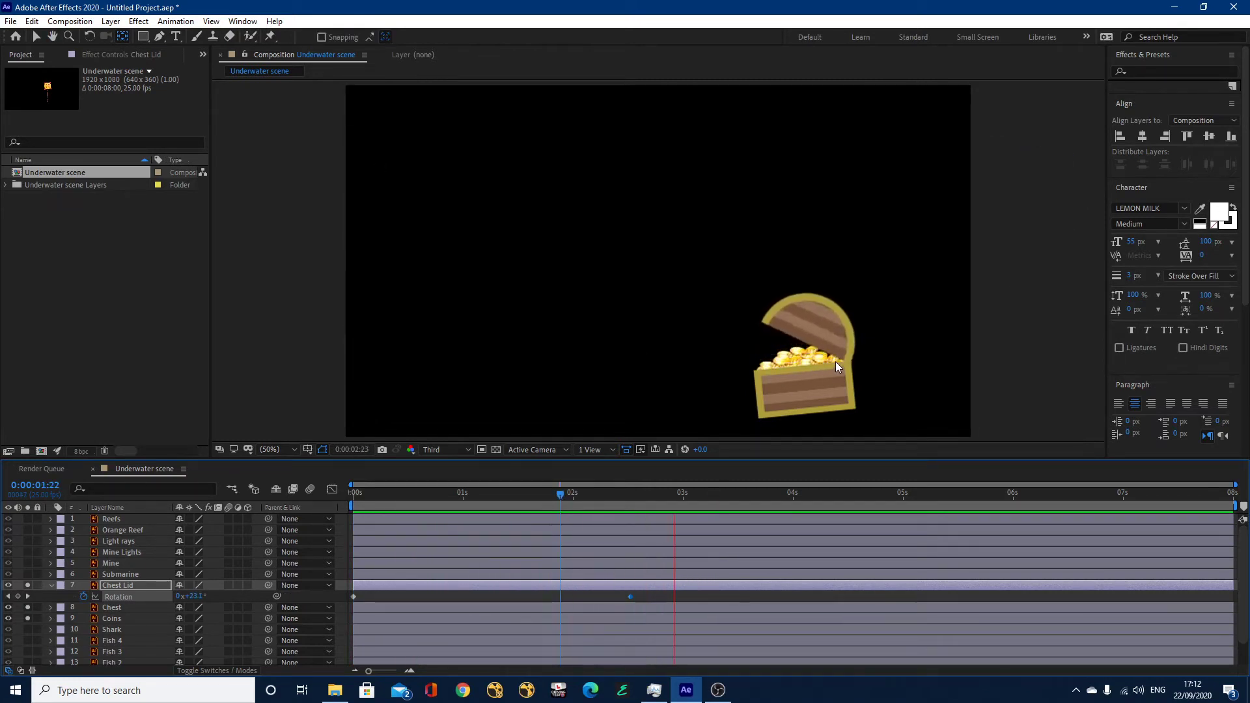
pyautogui.press('space')
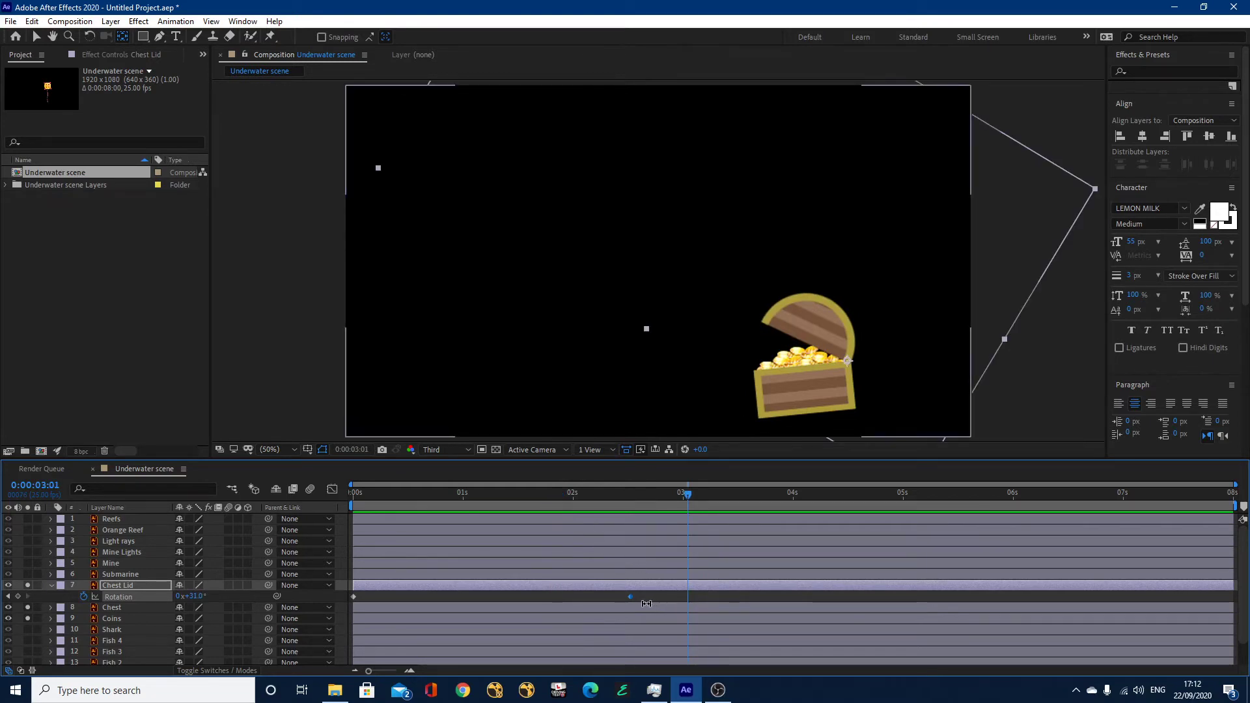
# Step: Apply Easy Ease to the Chest Lid's second Rotation keyframe at 2:13
pyautogui.click(640, 598)
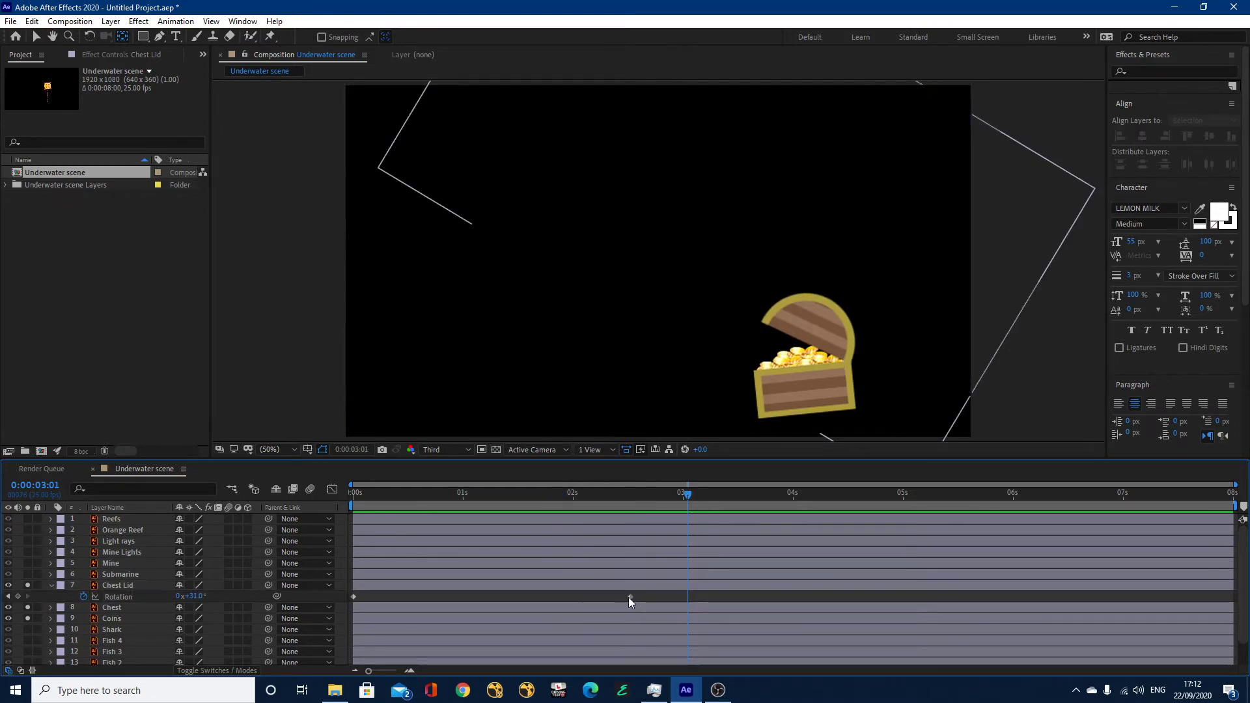
pyautogui.click(629, 596)
pyautogui.rightClick(629, 597)
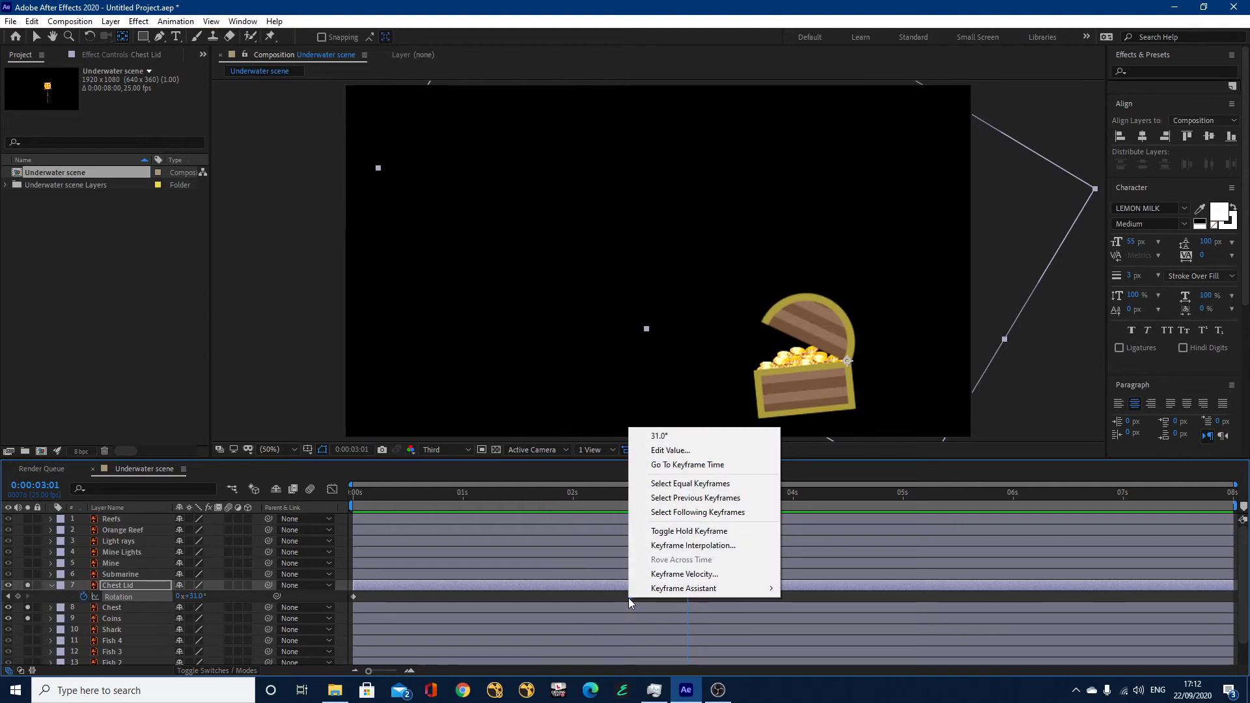
pyautogui.moveTo(652, 590)
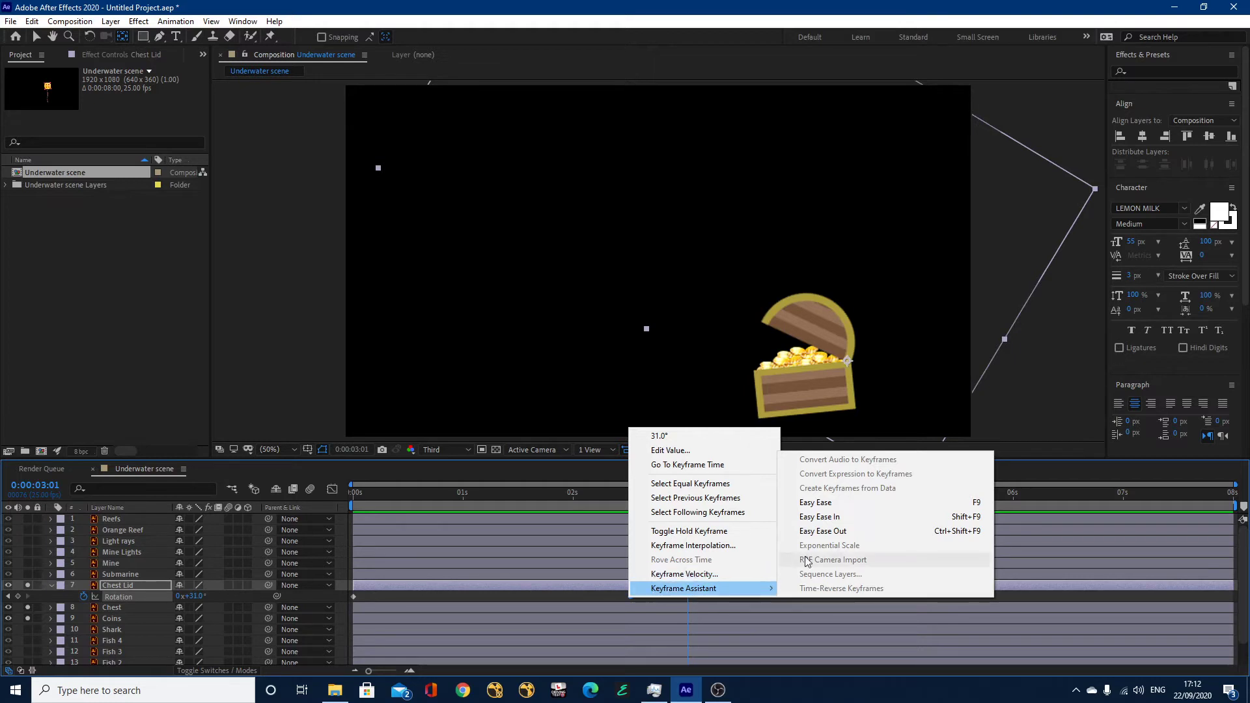
pyautogui.click(847, 503)
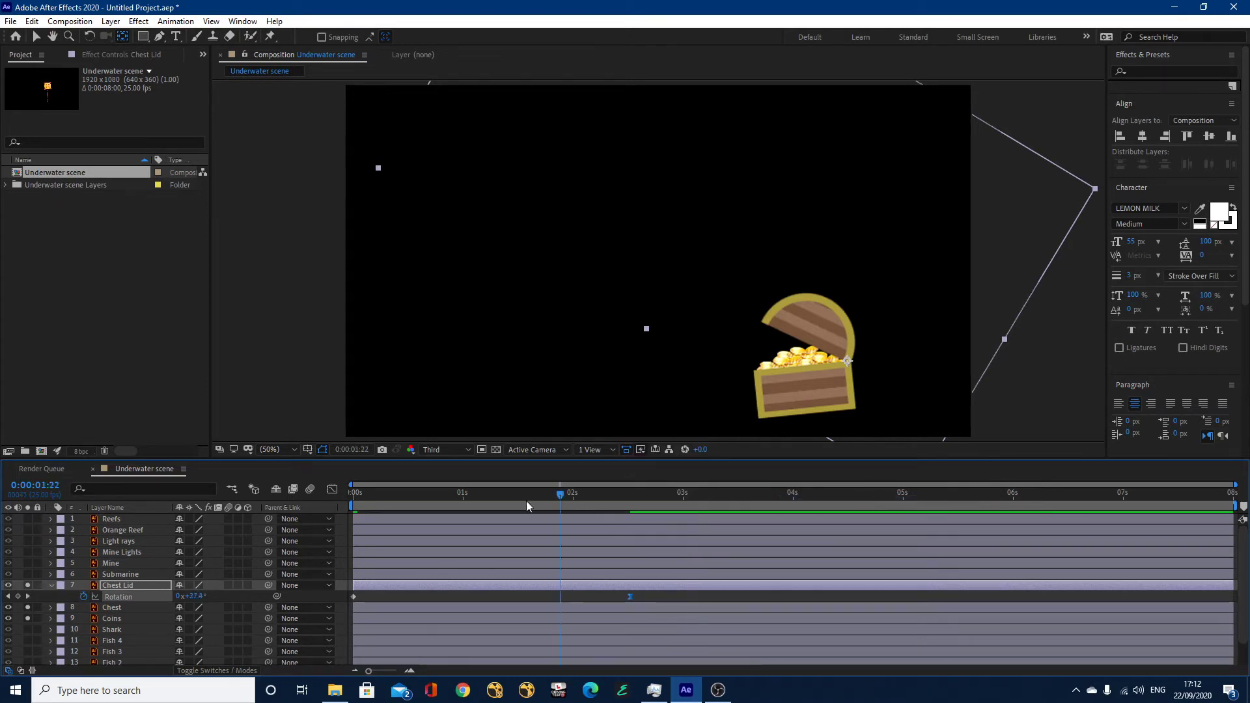
# Step: Play the eased chest lid opening from the first frame
pyautogui.moveTo(526, 501); pyautogui.dragTo(333, 505)
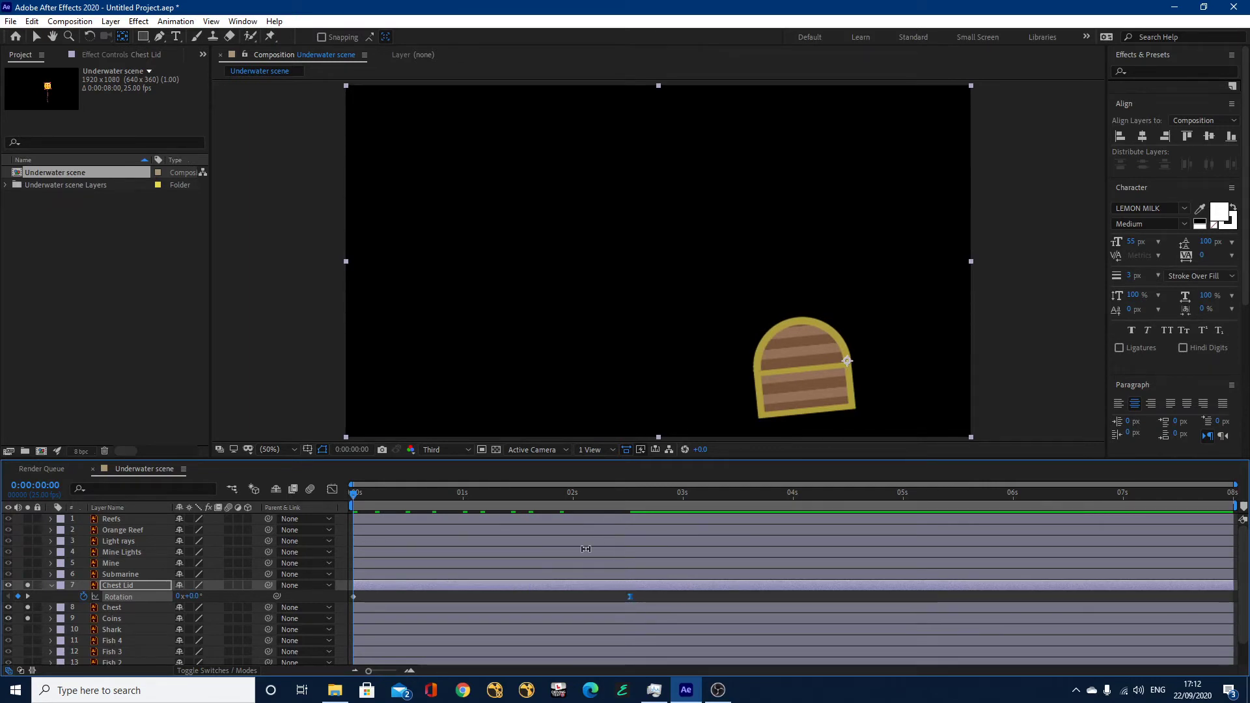
pyautogui.press('space')
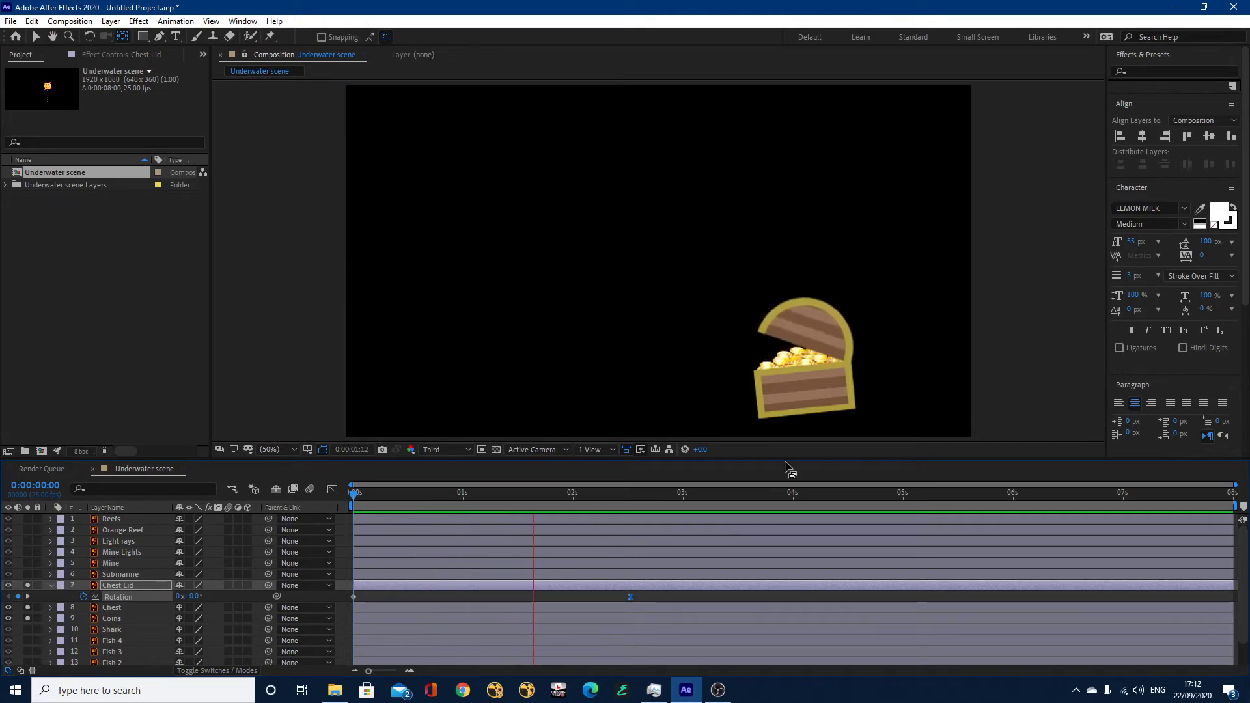
pyautogui.press('space')
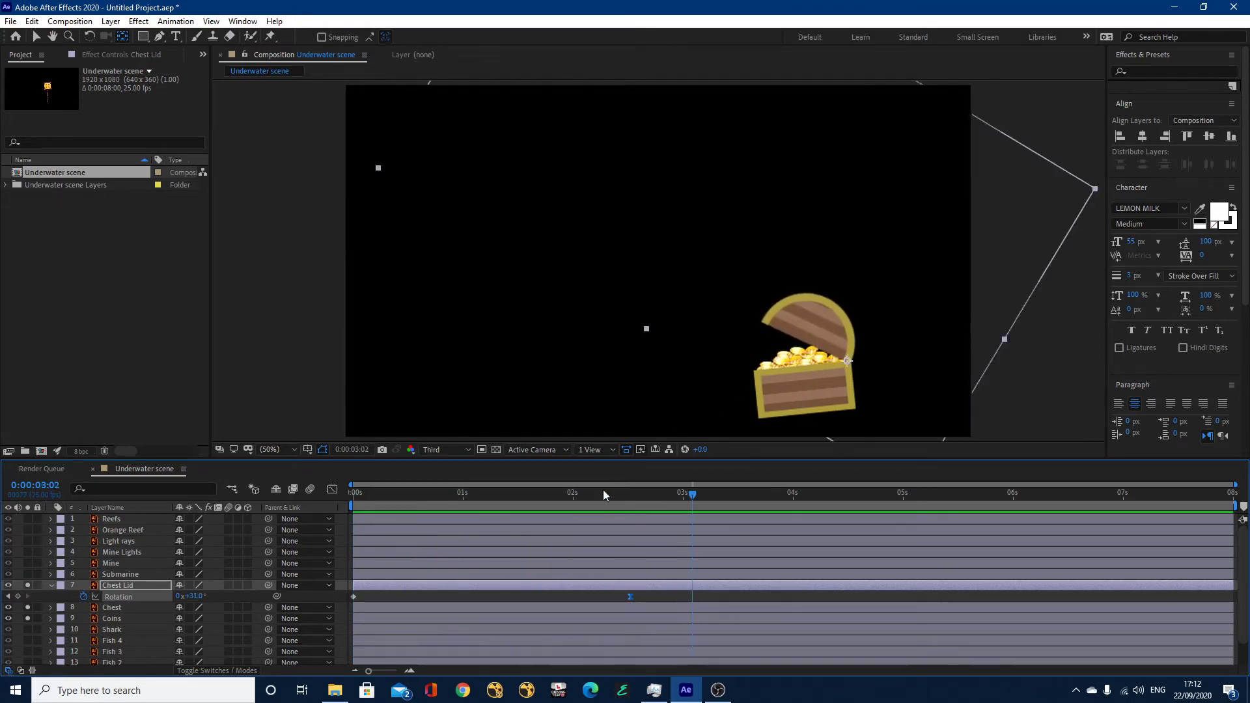
# Step: Move the Chest Lid's first Rotation keyframe to about 1.25 seconds and scrub through the delayed start
pyautogui.moveTo(584, 494); pyautogui.dragTo(459, 514)
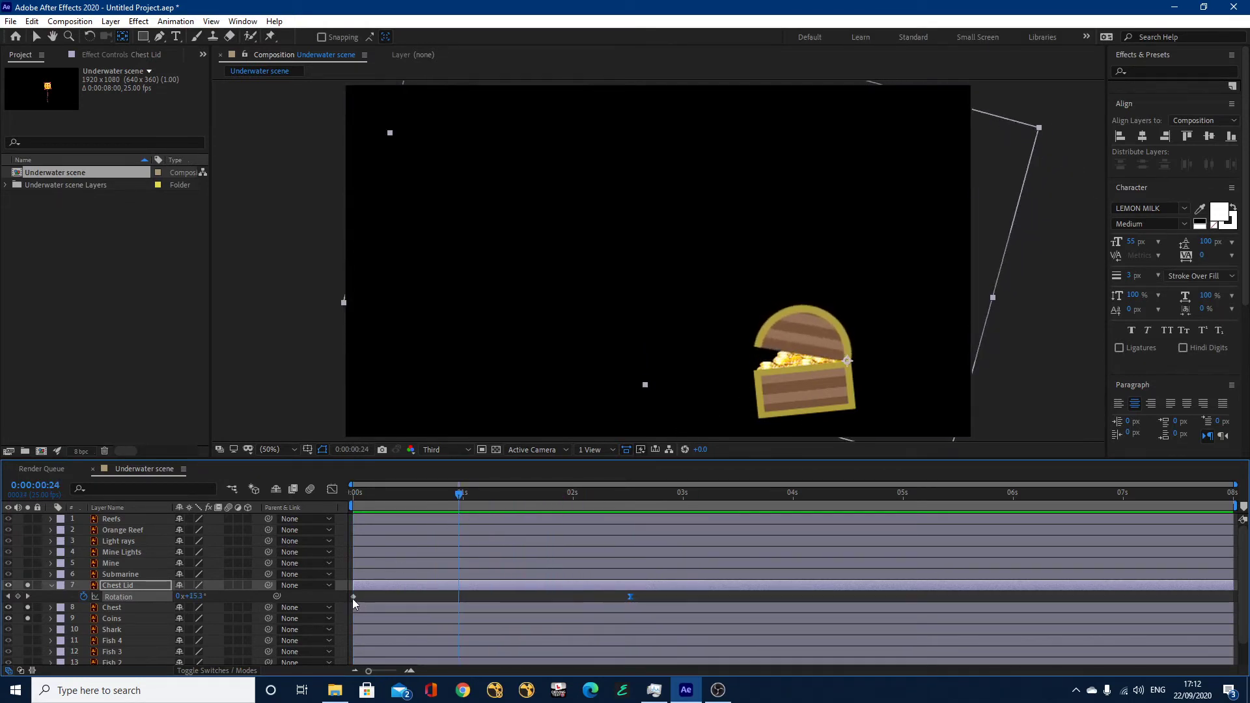
pyautogui.moveTo(350, 596); pyautogui.dragTo(490, 604)
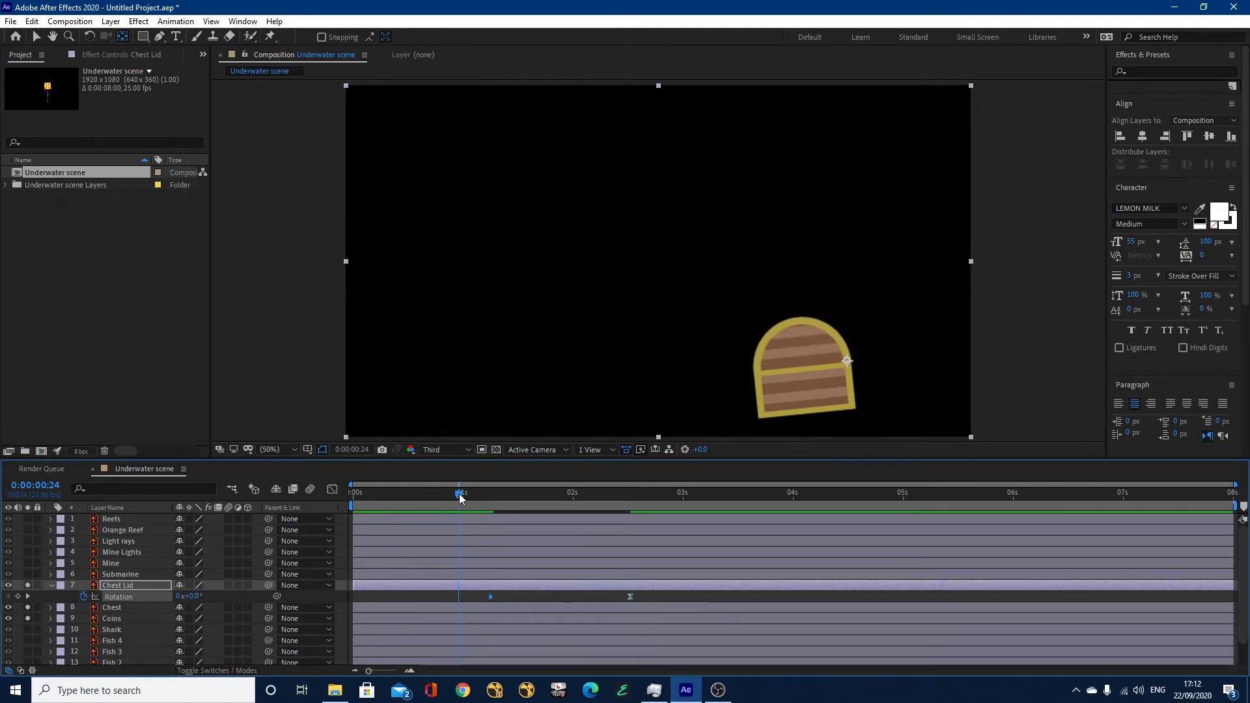
pyautogui.click(410, 498)
pyautogui.press('Home')
pyautogui.moveTo(354, 495); pyautogui.dragTo(408, 504)
pyautogui.press('k')
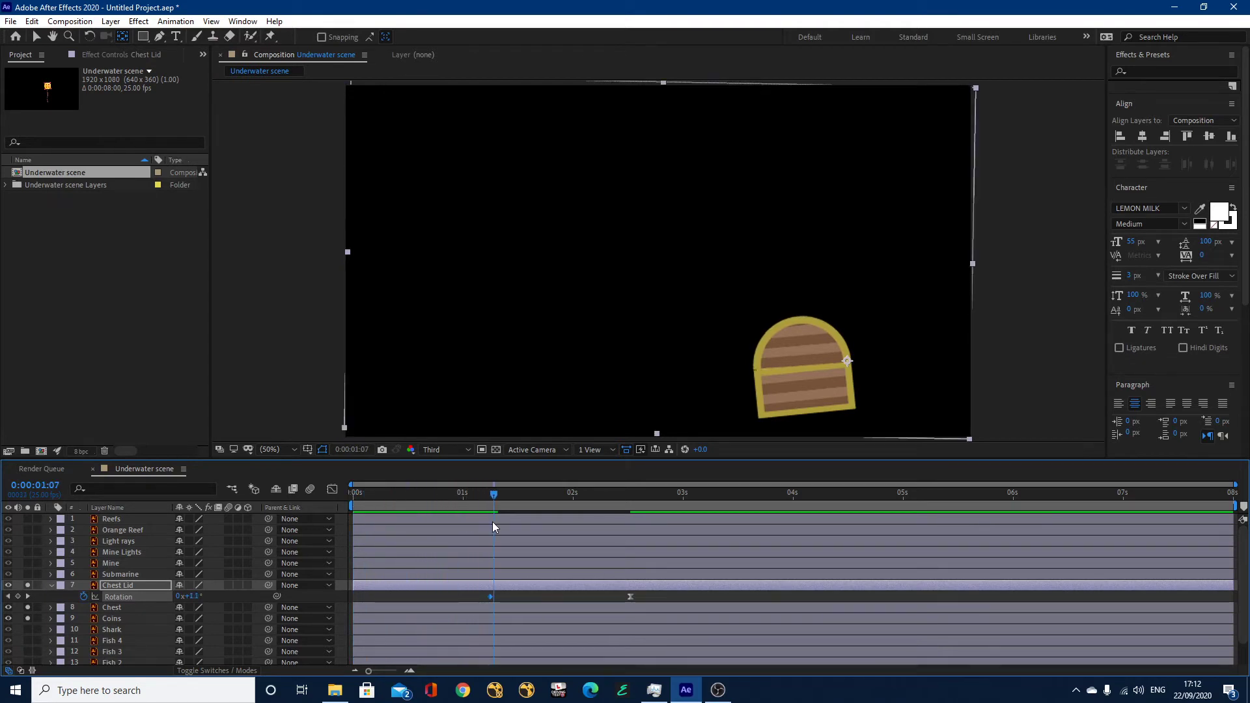
# Step: Preview the delayed chest lid opening and scrub between its two Rotation keyframes
pyautogui.press('space')
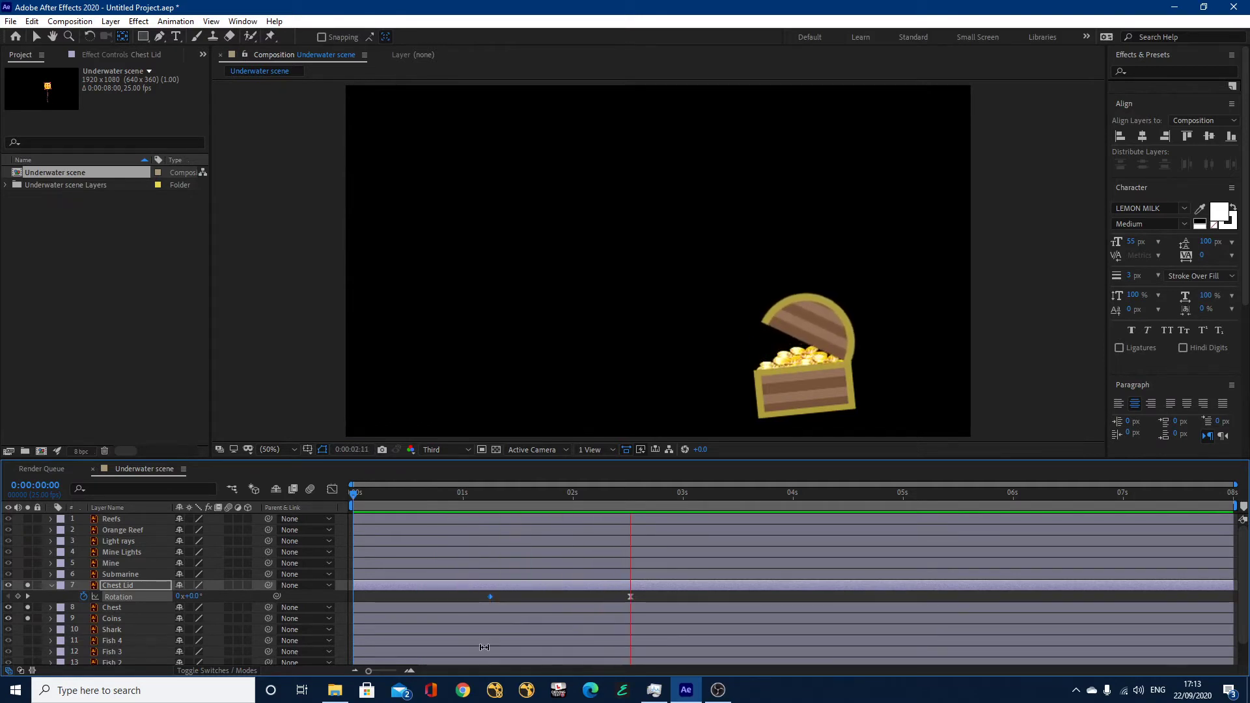
pyautogui.press('space')
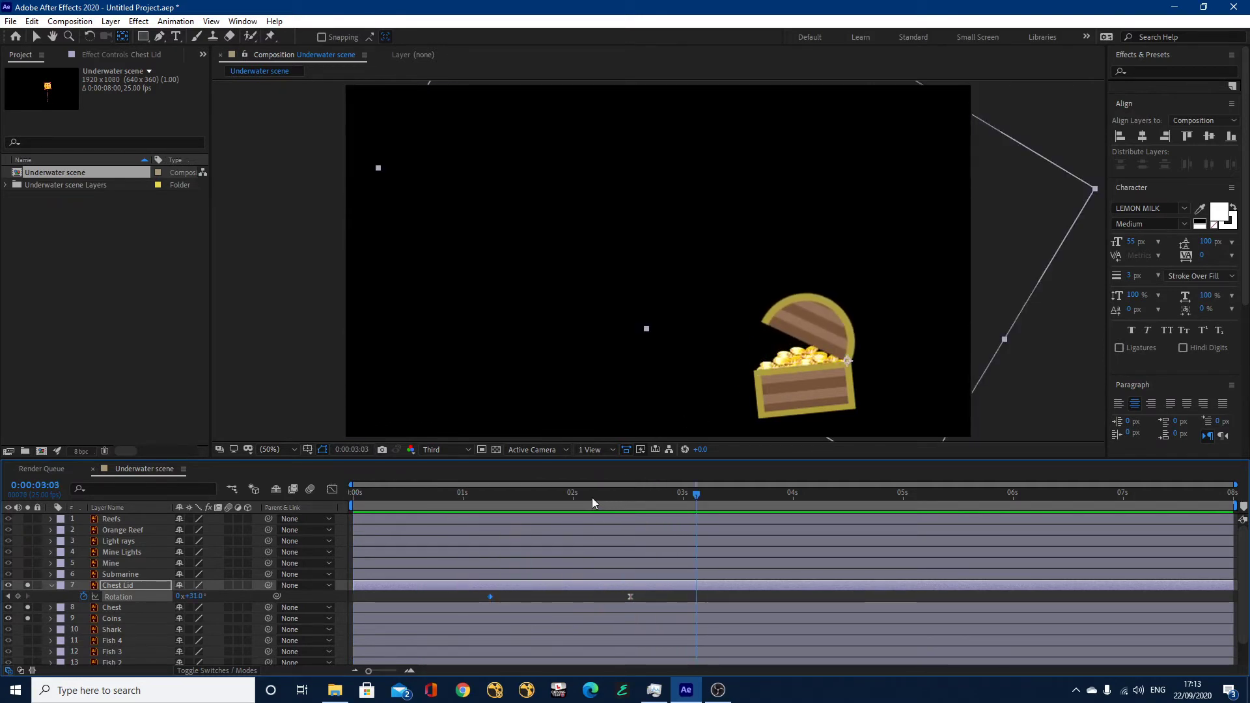
pyautogui.moveTo(592, 497); pyautogui.dragTo(628, 506)
pyautogui.moveTo(603, 492); pyautogui.dragTo(490, 510)
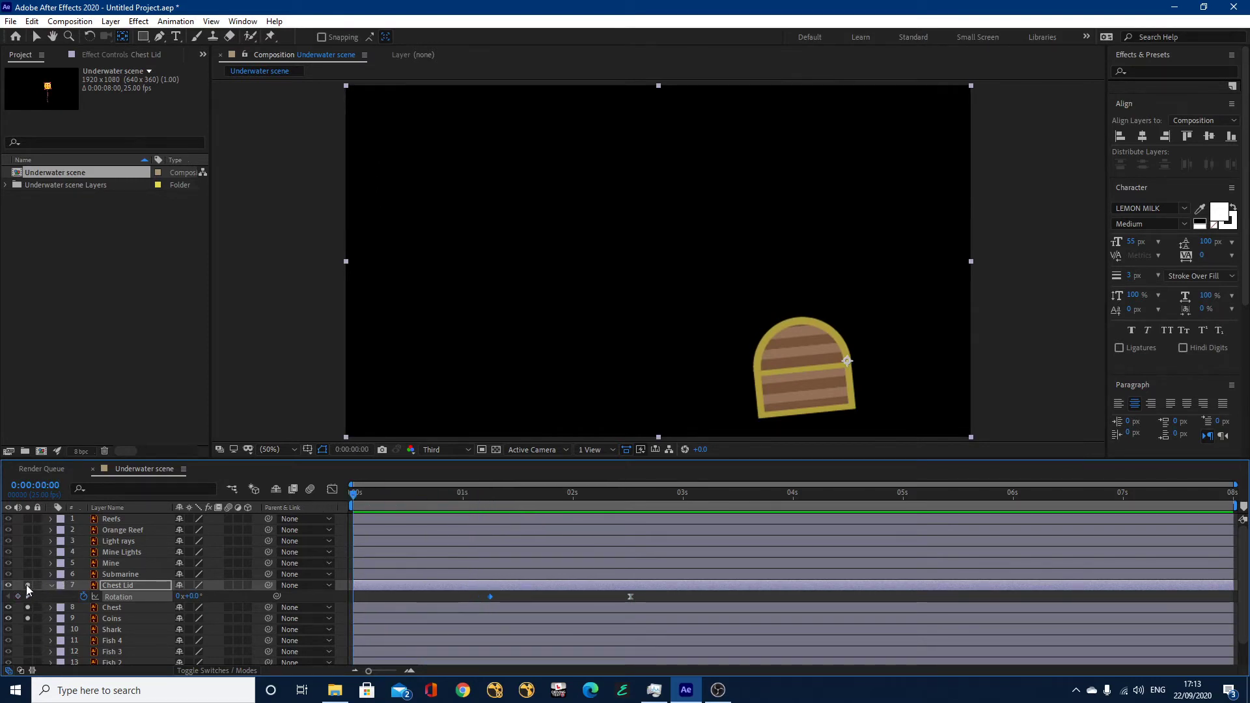
# Step: Turn off solo for the Chest Lid, Chest and Coins layers and preview the whole underwater scene
pyautogui.moveTo(26, 585); pyautogui.dragTo(26, 618)
pyautogui.press('space')
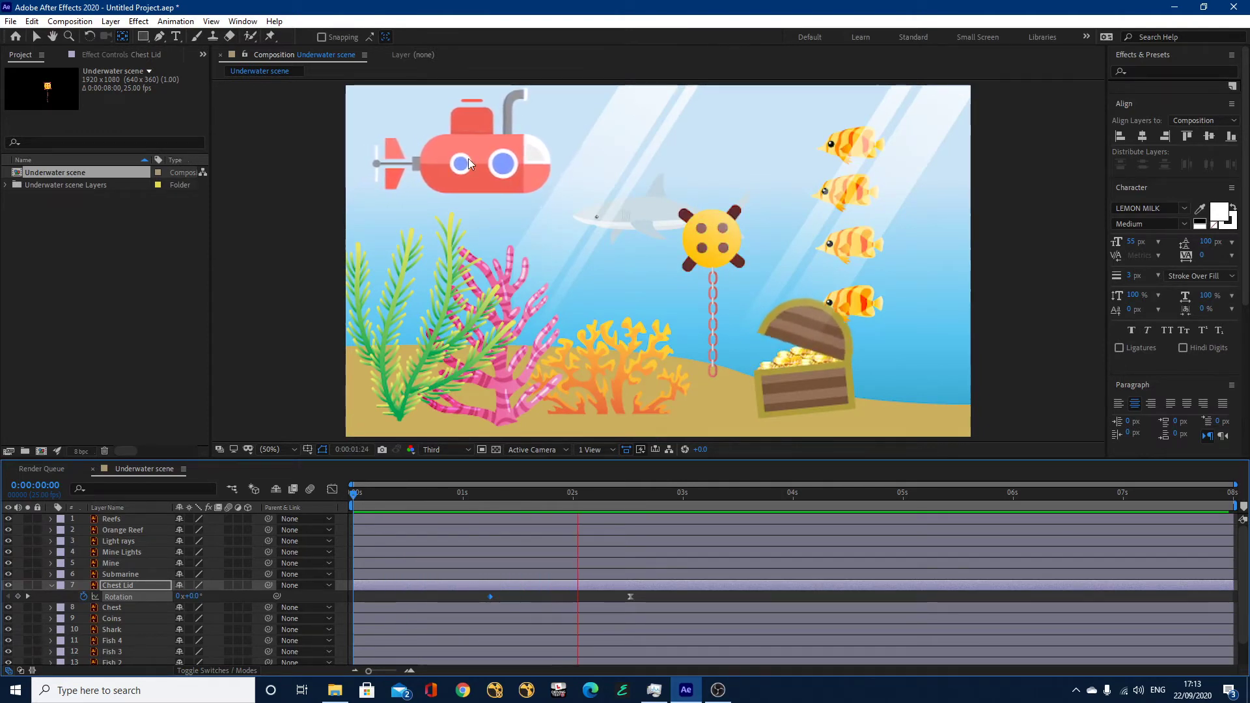
pyautogui.press('space')
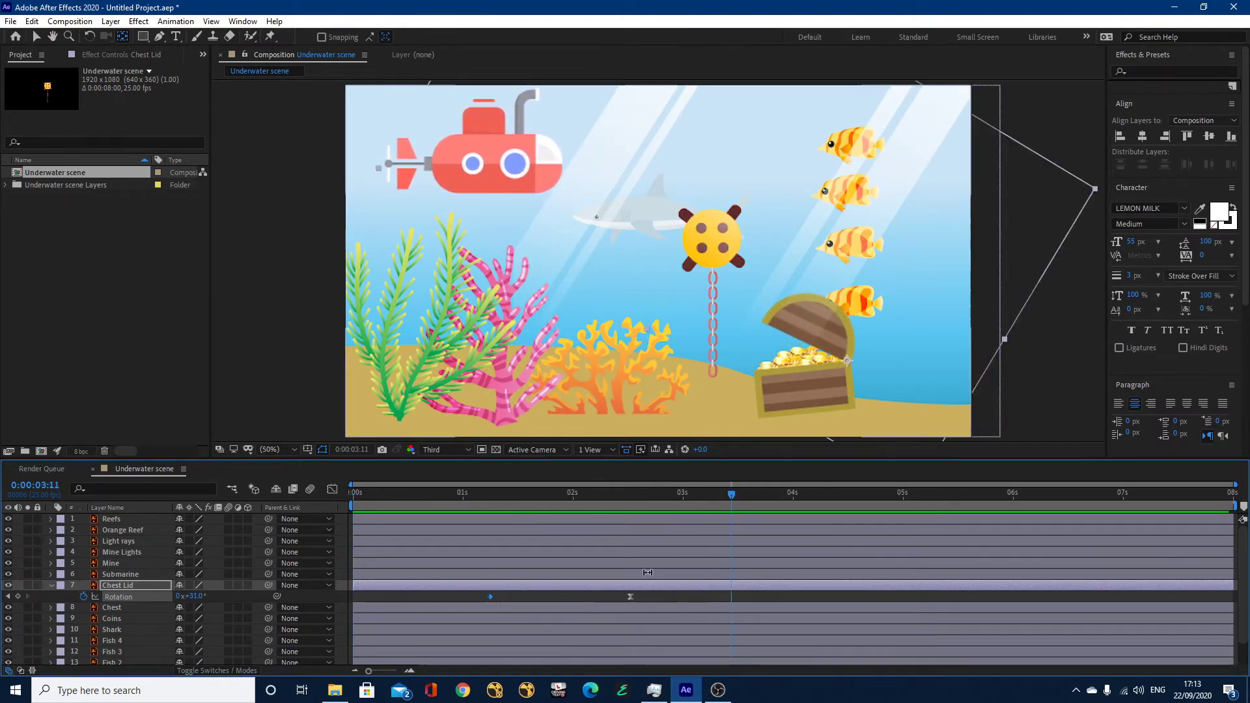
# Step: Move the Chest Lid's second Rotation keyframe to about 3.2 seconds and preview the scene from the first frame
pyautogui.moveTo(632, 603); pyautogui.dragTo(705, 599)
pyautogui.click(379, 497)
pyautogui.click(349, 496)
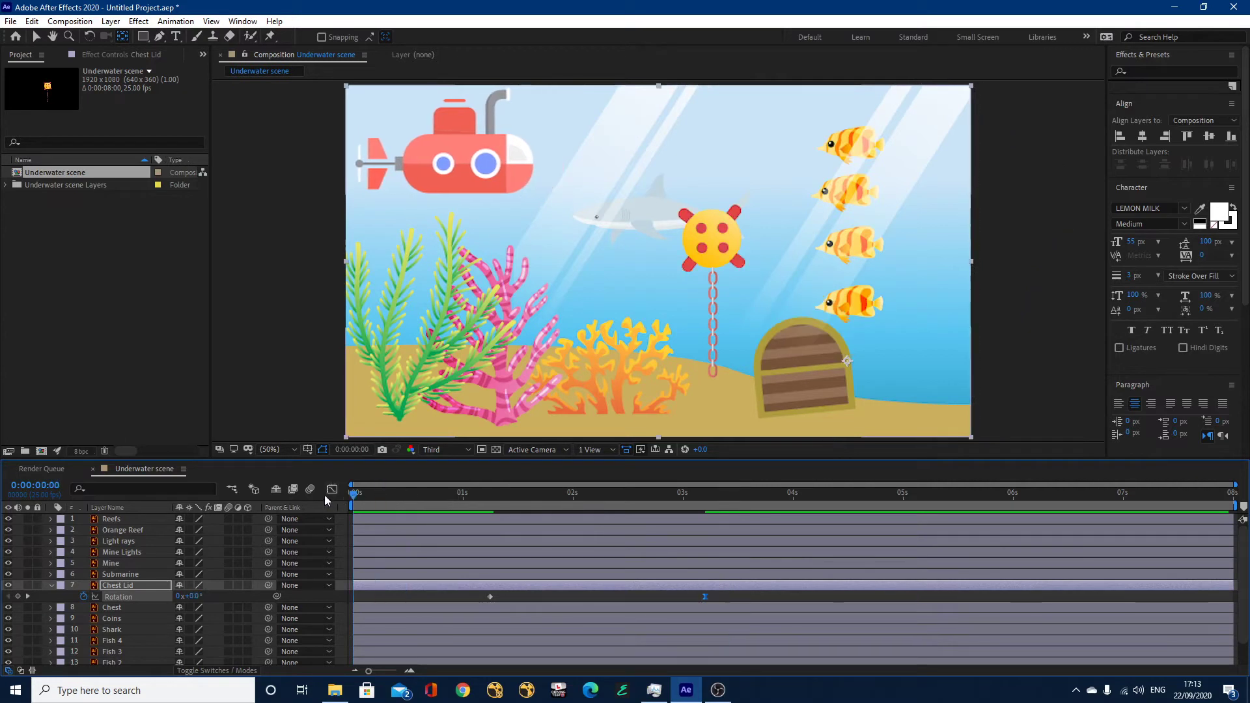
pyautogui.press('space')
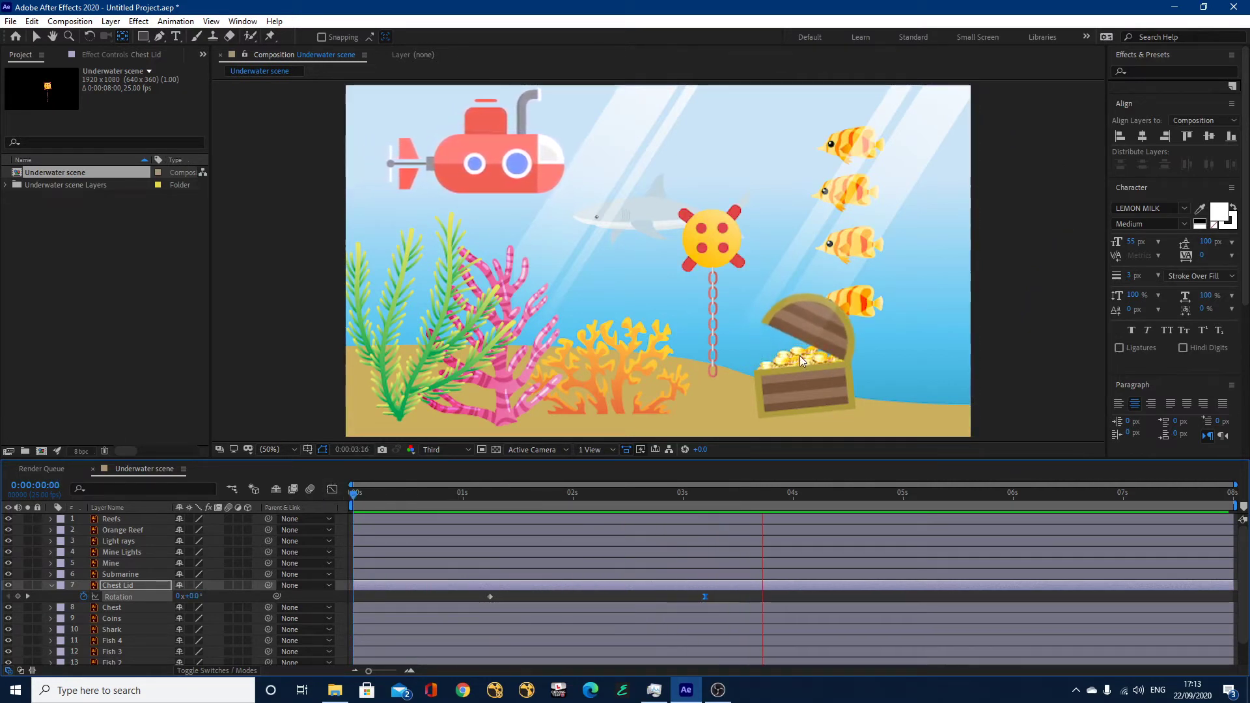
pyautogui.press('space')
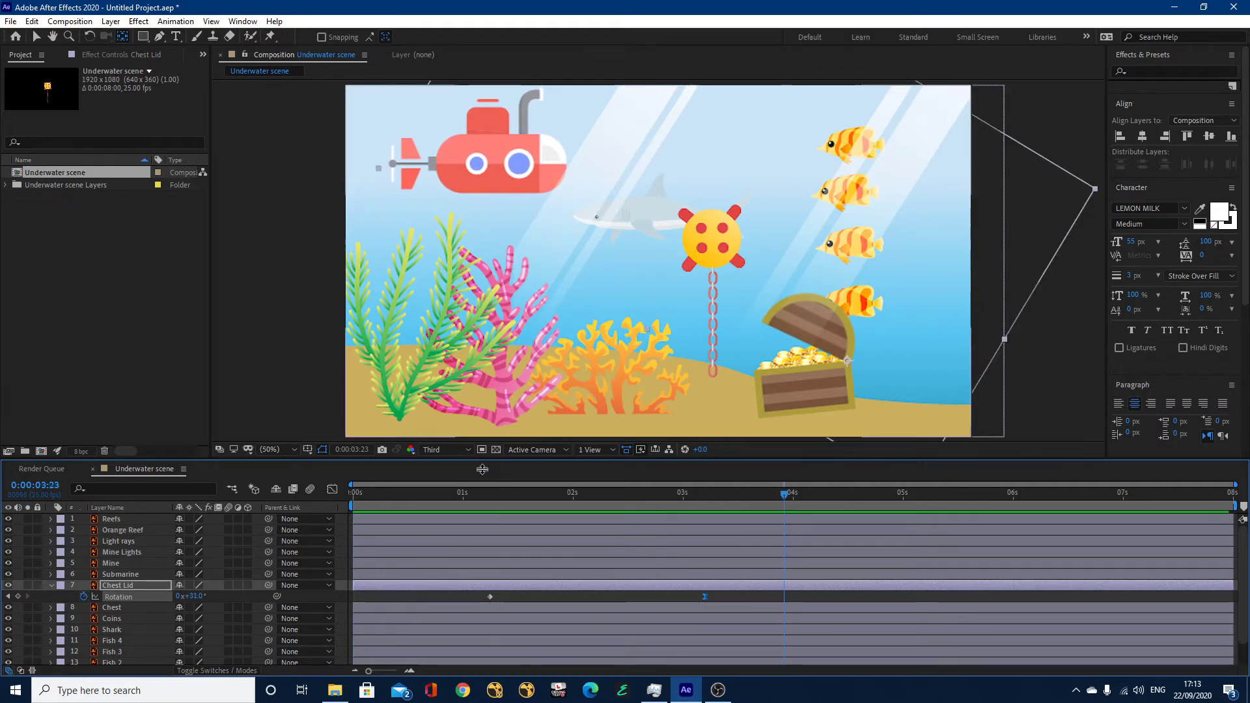
pyautogui.moveTo(490, 495); pyautogui.dragTo(295, 496)
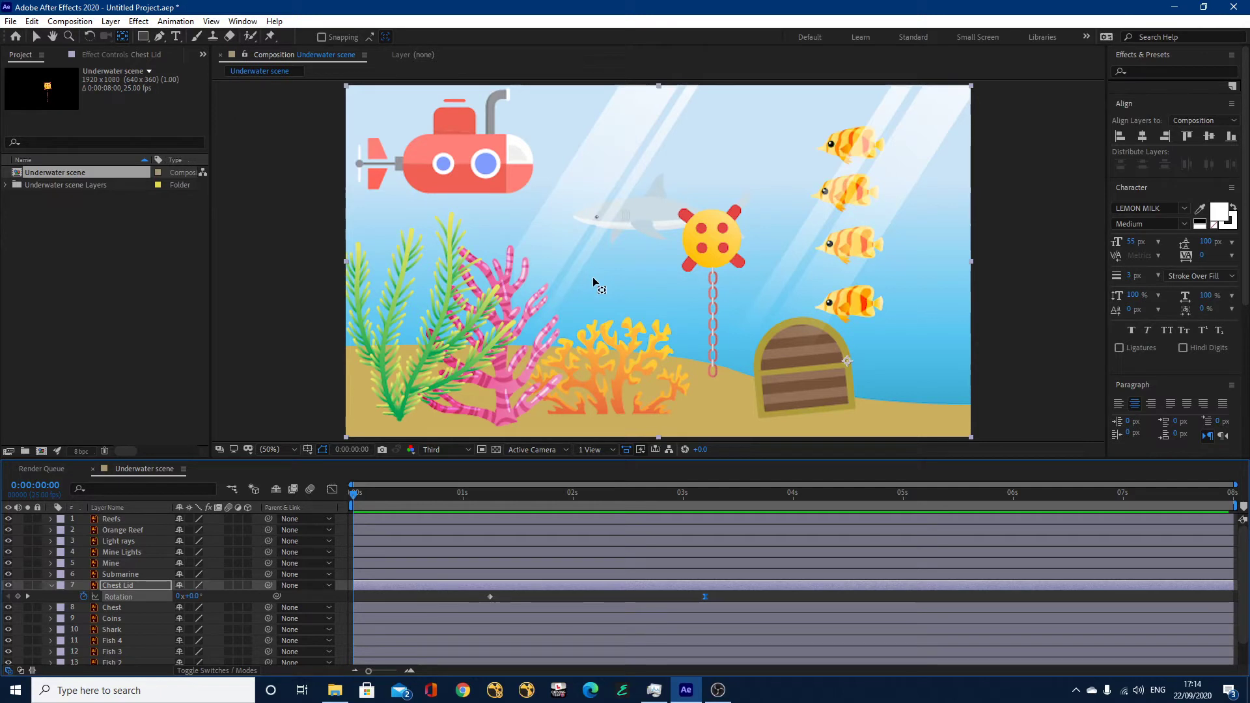
# Step: Activate the Selection tool, then select and solo the Fish layer
pyautogui.click(37, 38)
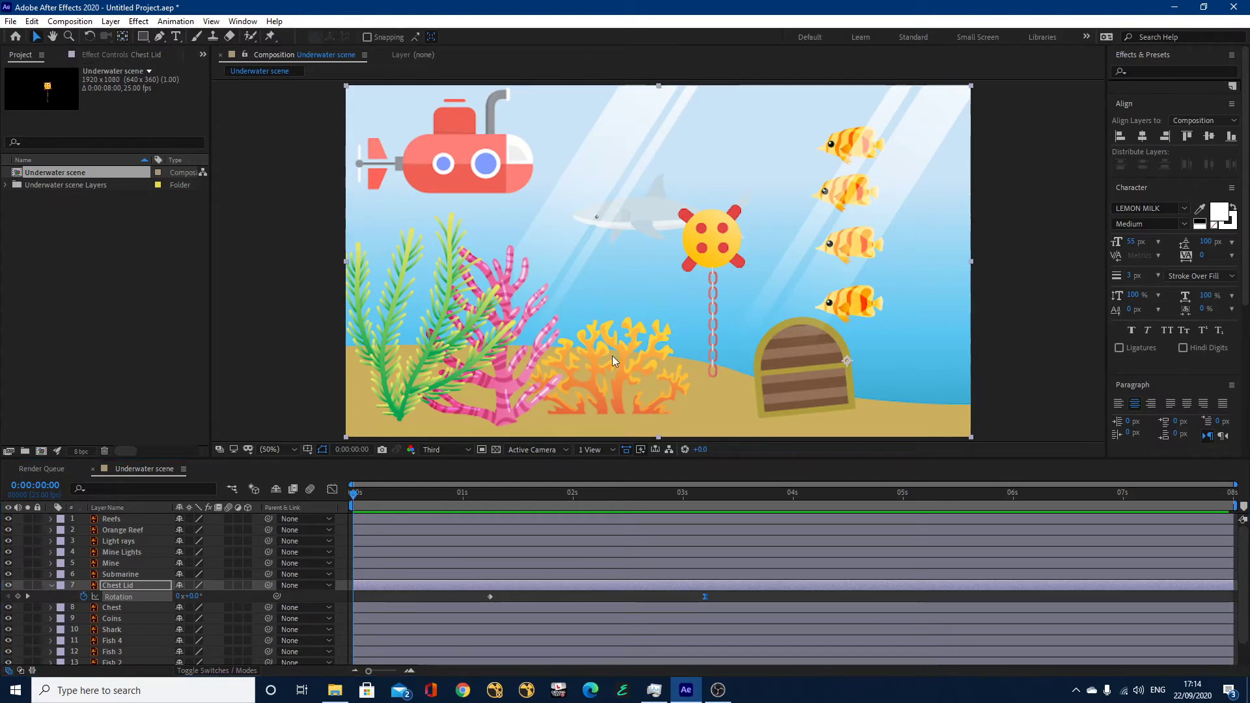
pyautogui.scroll(-2, 126, 619)
pyautogui.click(127, 617)
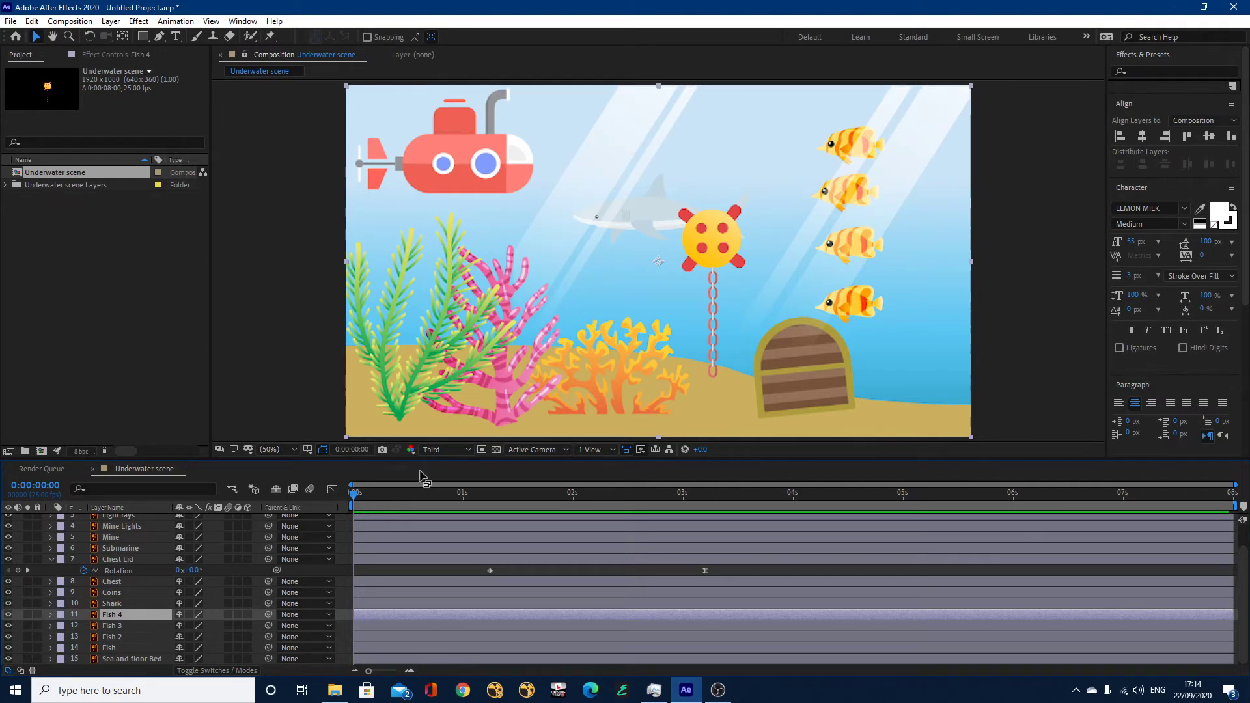
pyautogui.click(129, 648)
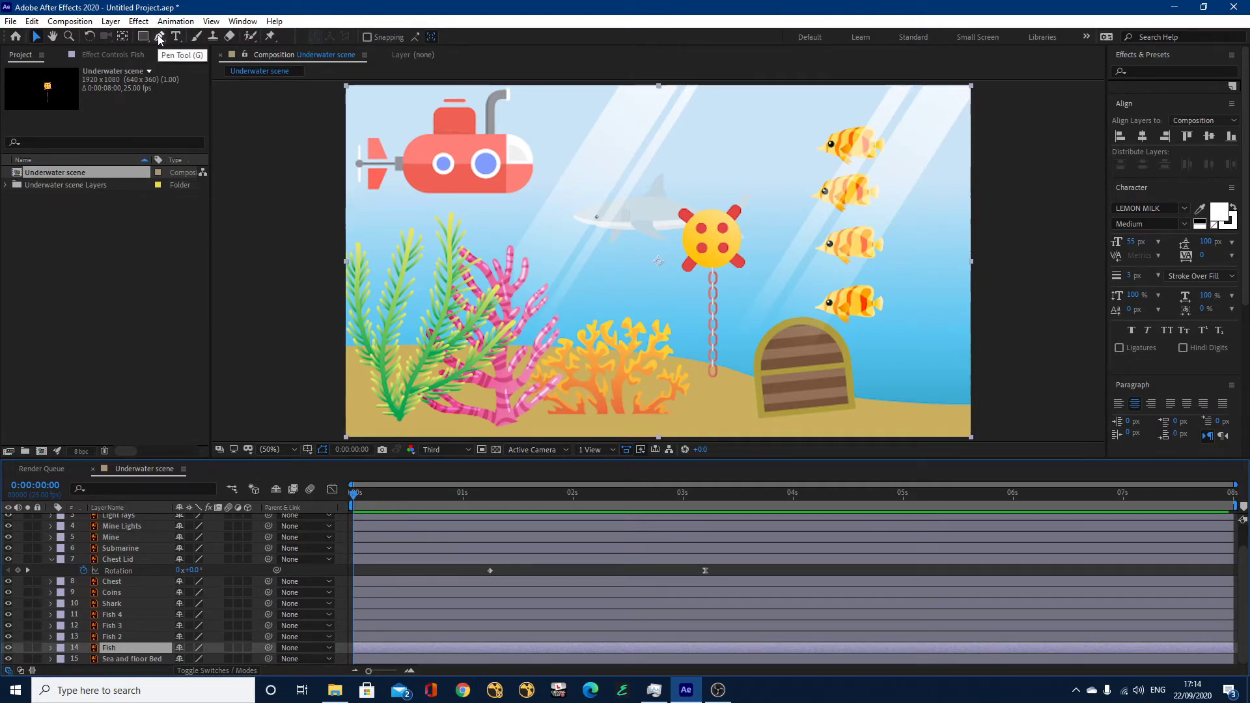
pyautogui.click(28, 648)
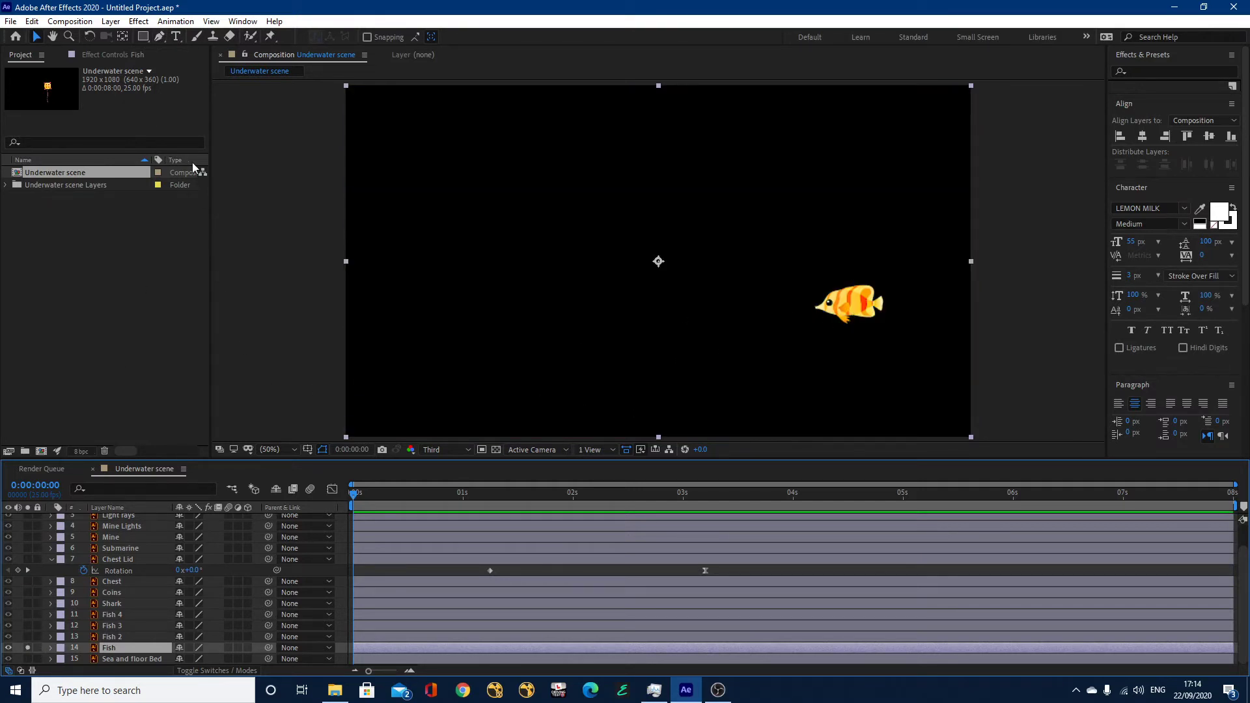
# Step: Move the Fish layer's anchor point to the middle of the fish and activate the Pen tool
pyautogui.click(162, 36)
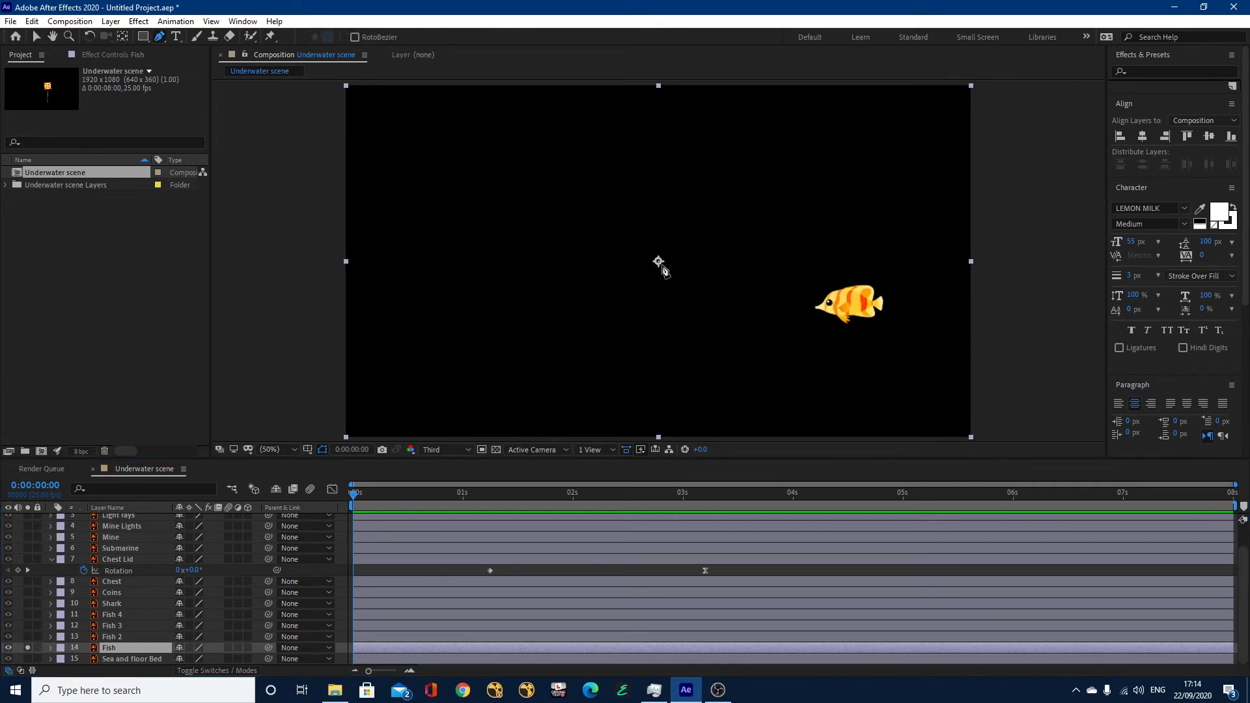
pyautogui.click(121, 39)
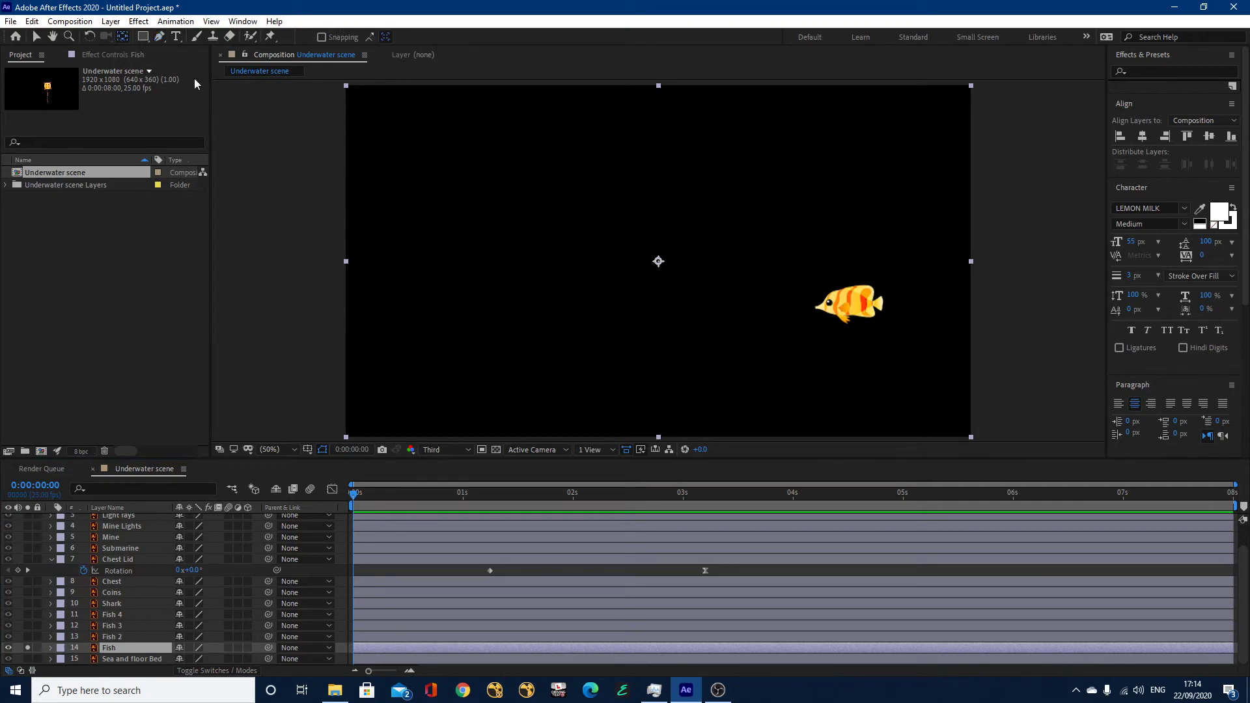
pyautogui.click(661, 268)
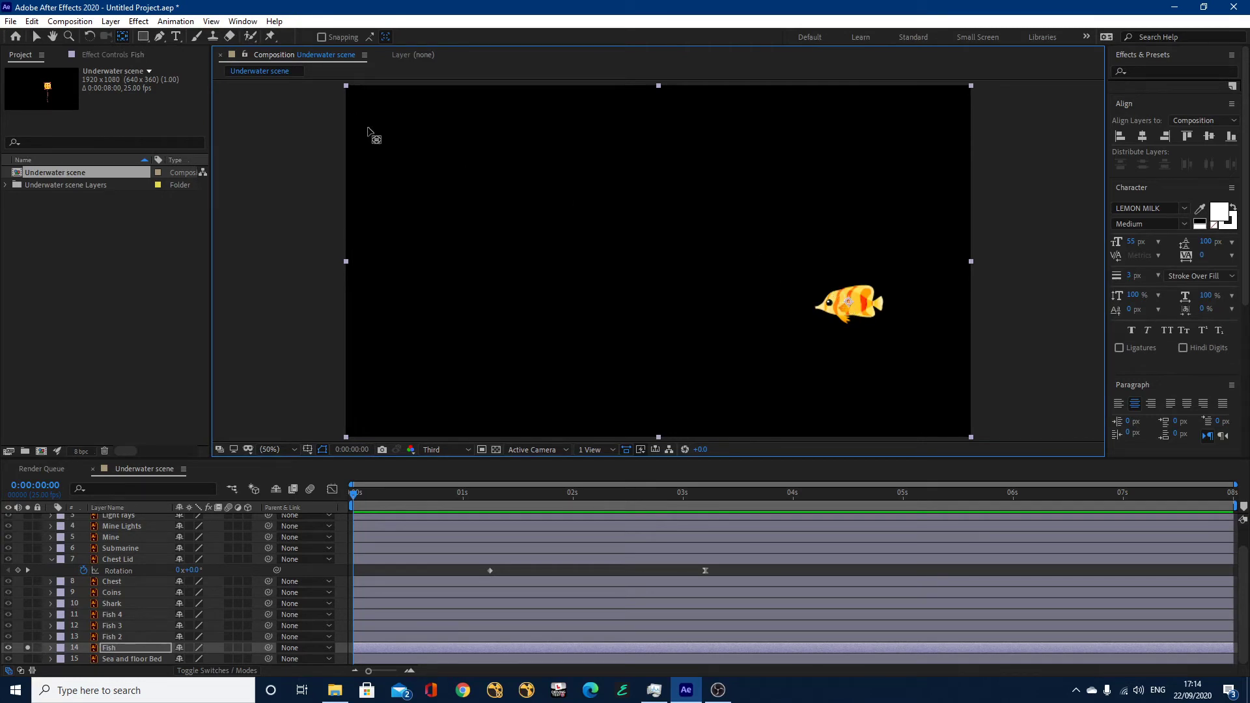
pyautogui.click(159, 39)
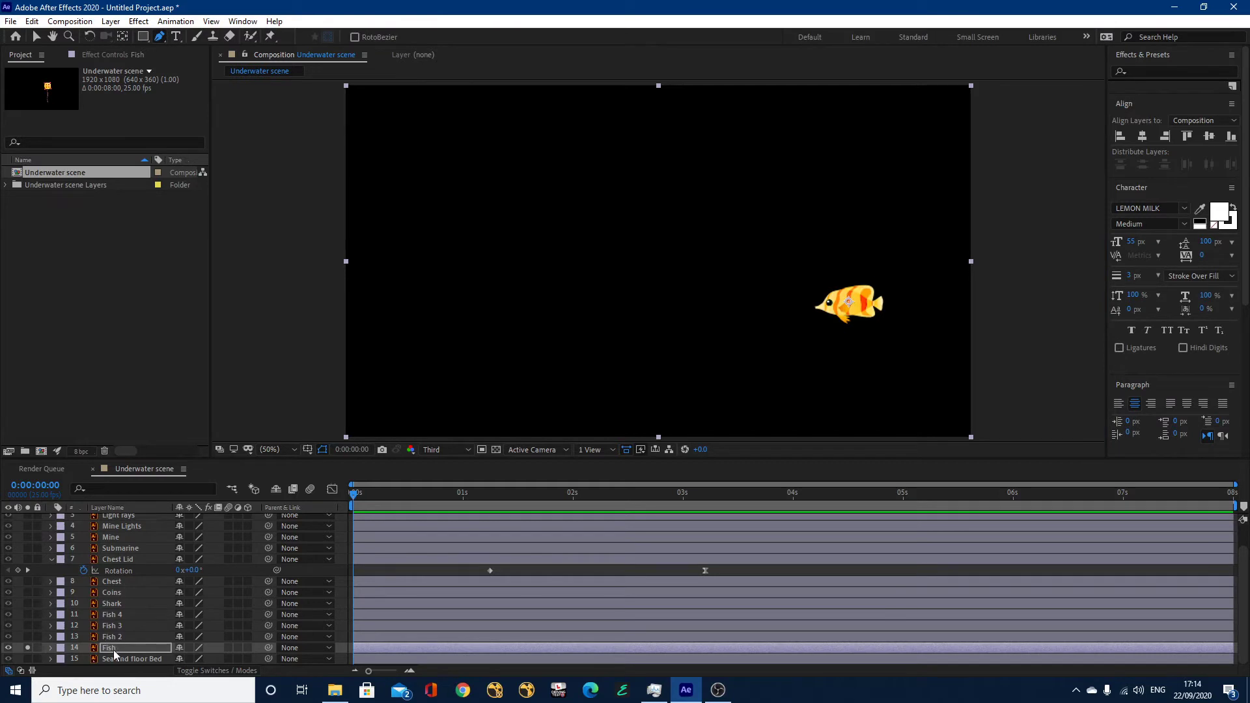
# Step: Draw an open wavy four-point mask path on the Fish layer, from the middle of the fish to the composition's left edge
pyautogui.click(844, 305)
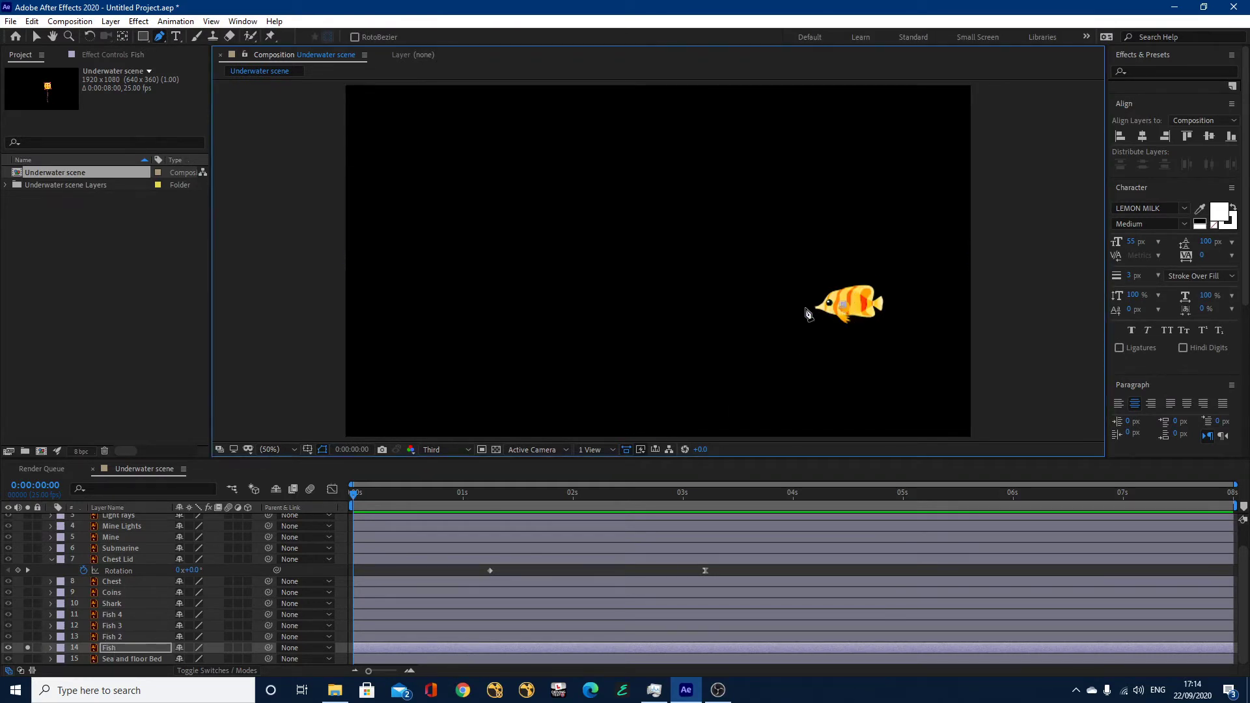
pyautogui.moveTo(721, 314); pyautogui.dragTo(672, 350)
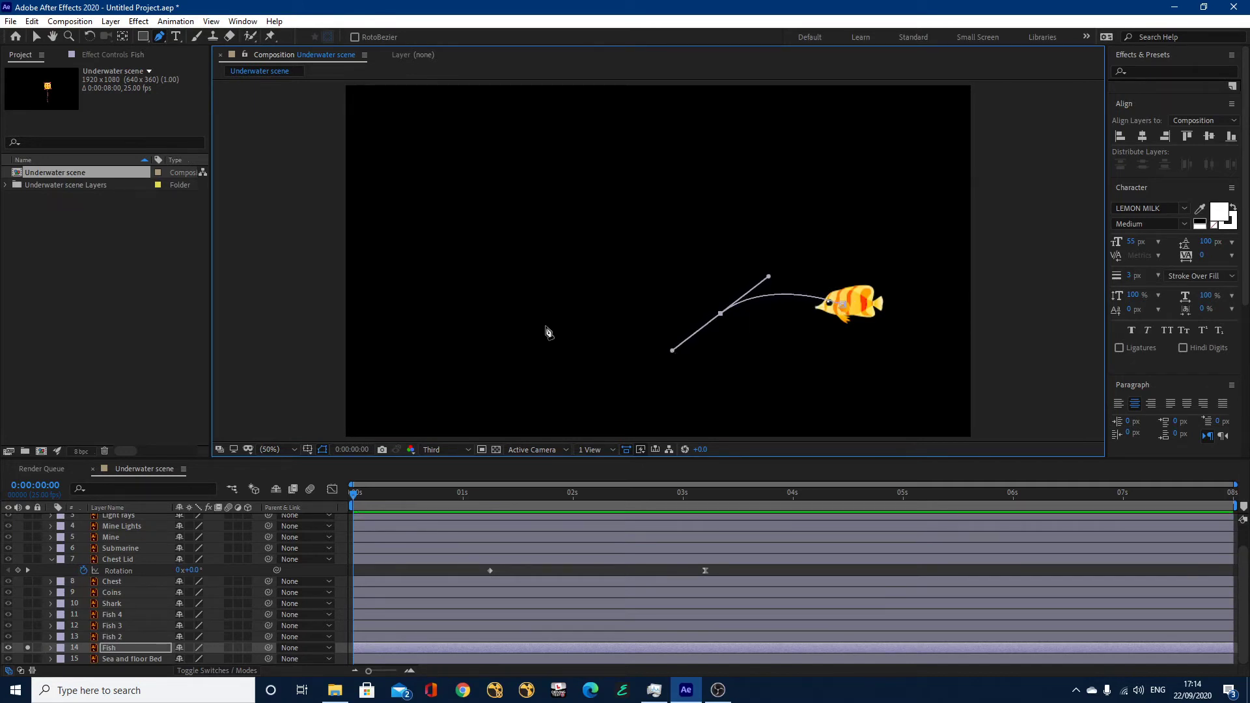
pyautogui.moveTo(527, 305); pyautogui.dragTo(465, 255)
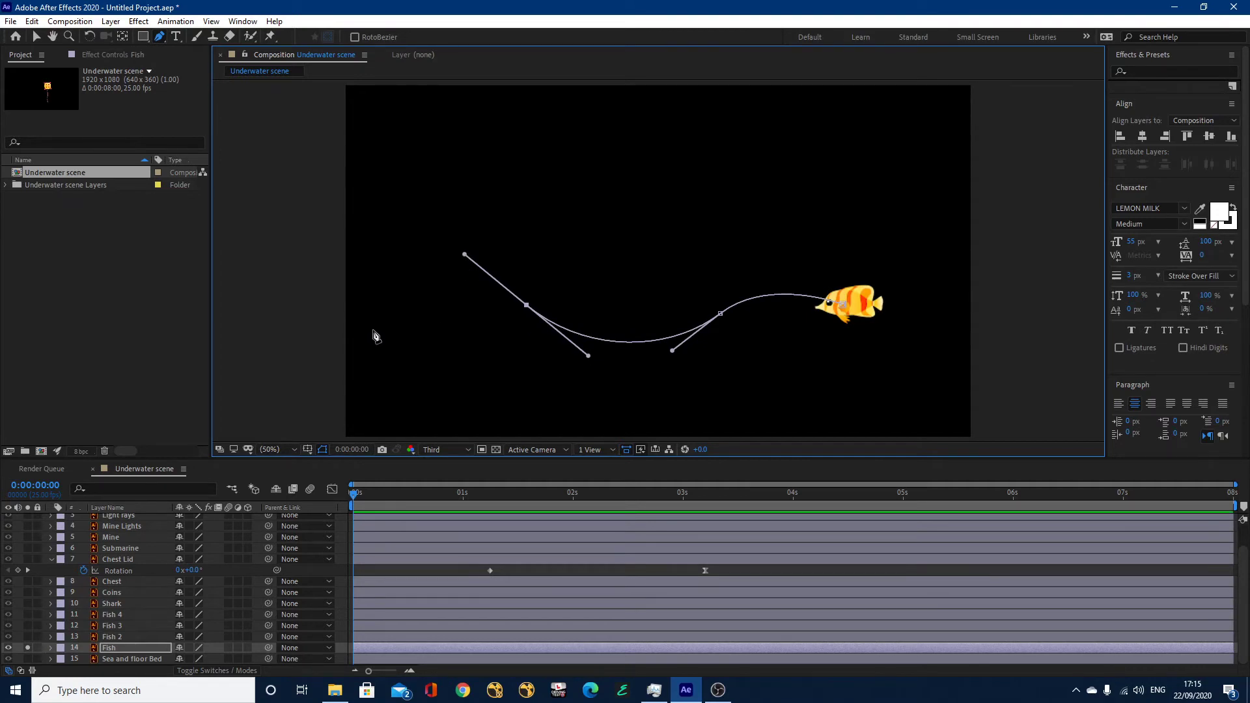
pyautogui.click(373, 330)
pyautogui.moveTo(375, 332); pyautogui.dragTo(354, 359)
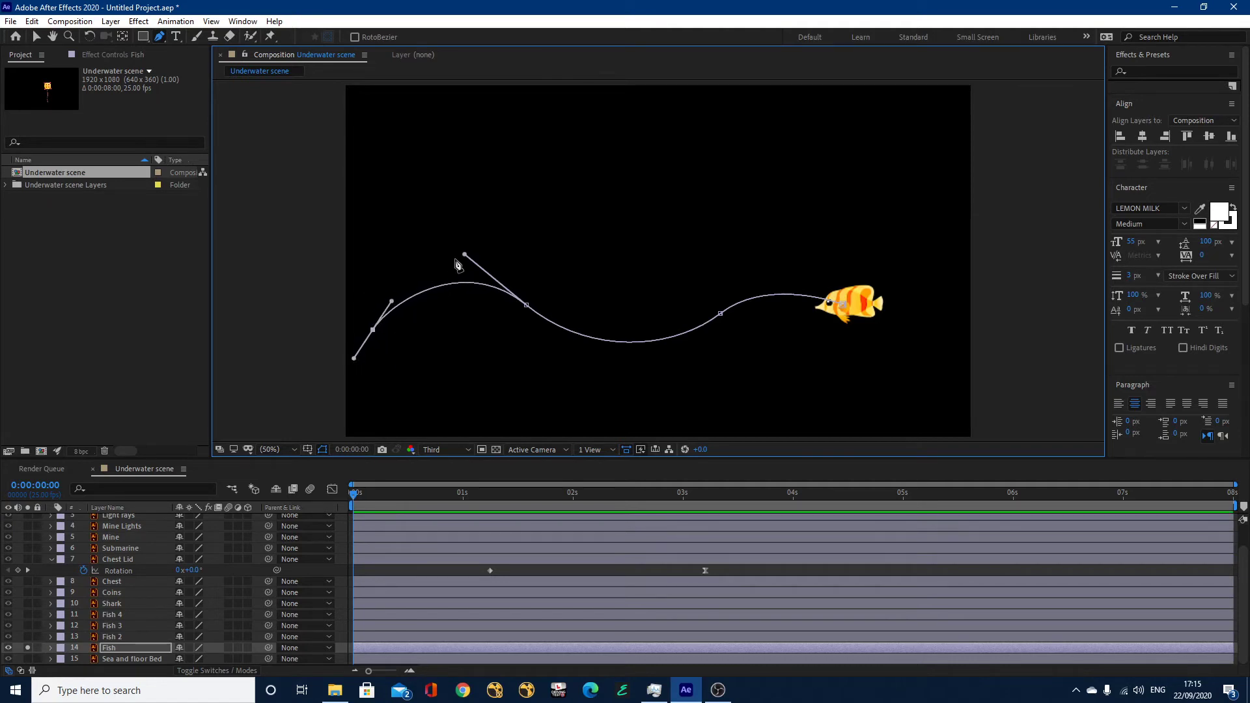
# Step: Adjust the curve handles of the Fish layer's path points to make the waves flatter and smoother
pyautogui.moveTo(464, 256); pyautogui.dragTo(478, 284)
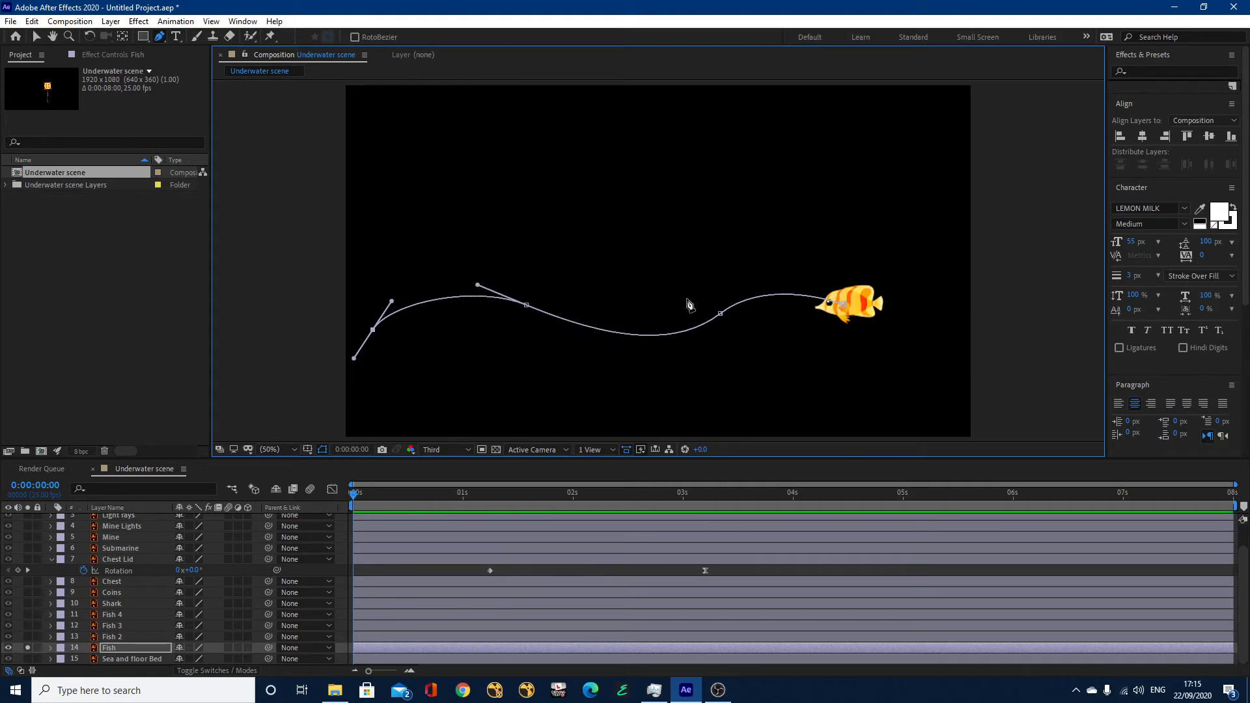
pyautogui.click(720, 314)
pyautogui.moveTo(673, 352); pyautogui.dragTo(668, 340)
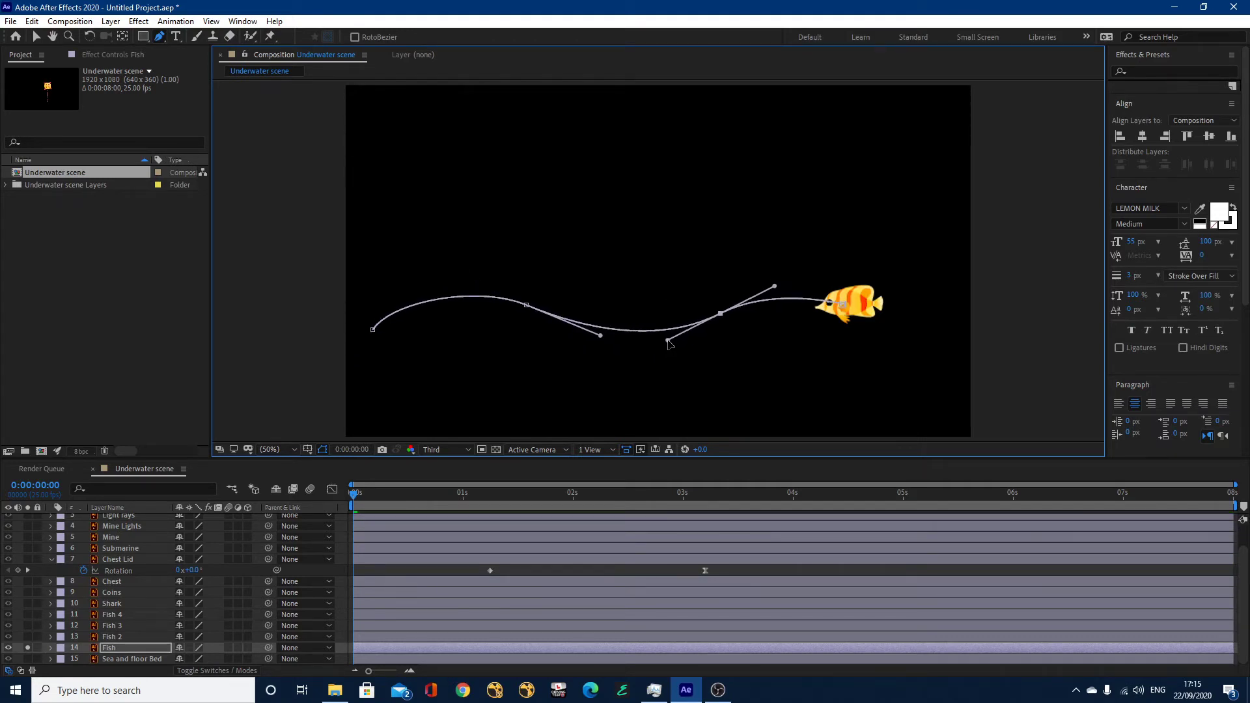
pyautogui.click(371, 331)
pyautogui.moveTo(392, 302); pyautogui.dragTo(397, 304)
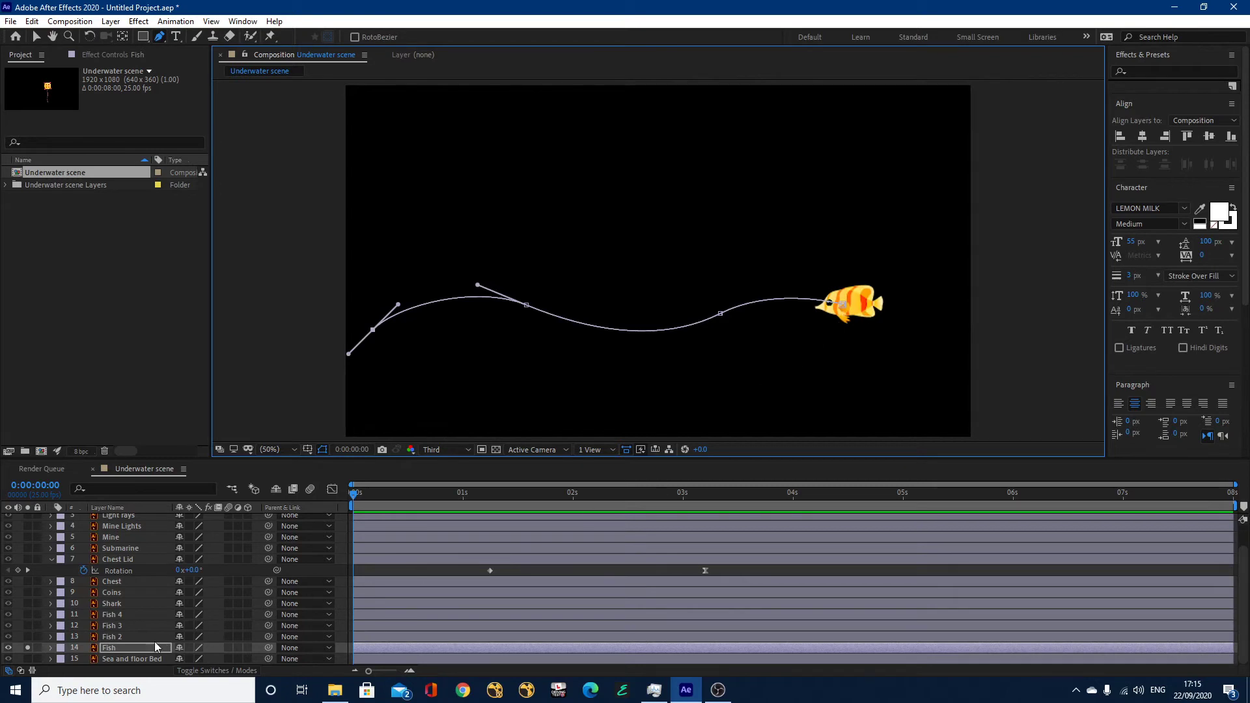
# Step: Copy the Fish layer's Mask Path and paste it into the layer's Position property at the first frame
pyautogui.click(120, 637)
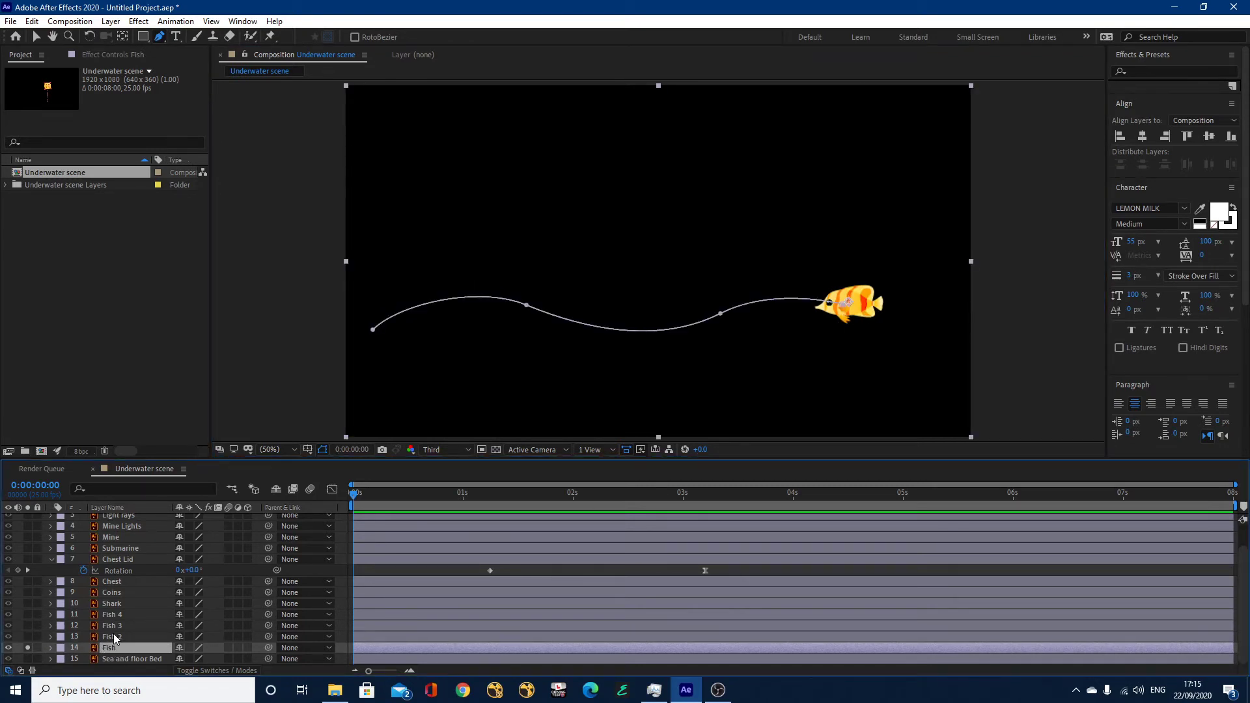
pyautogui.press('m')
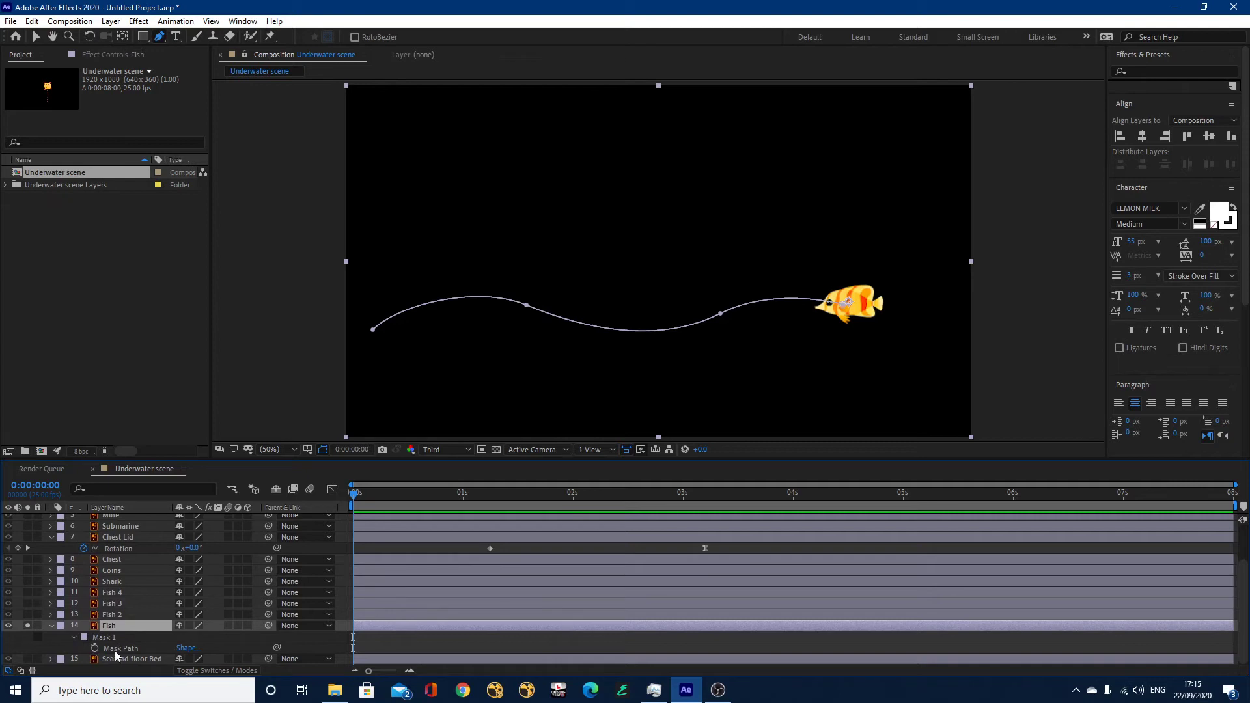
pyautogui.click(74, 638)
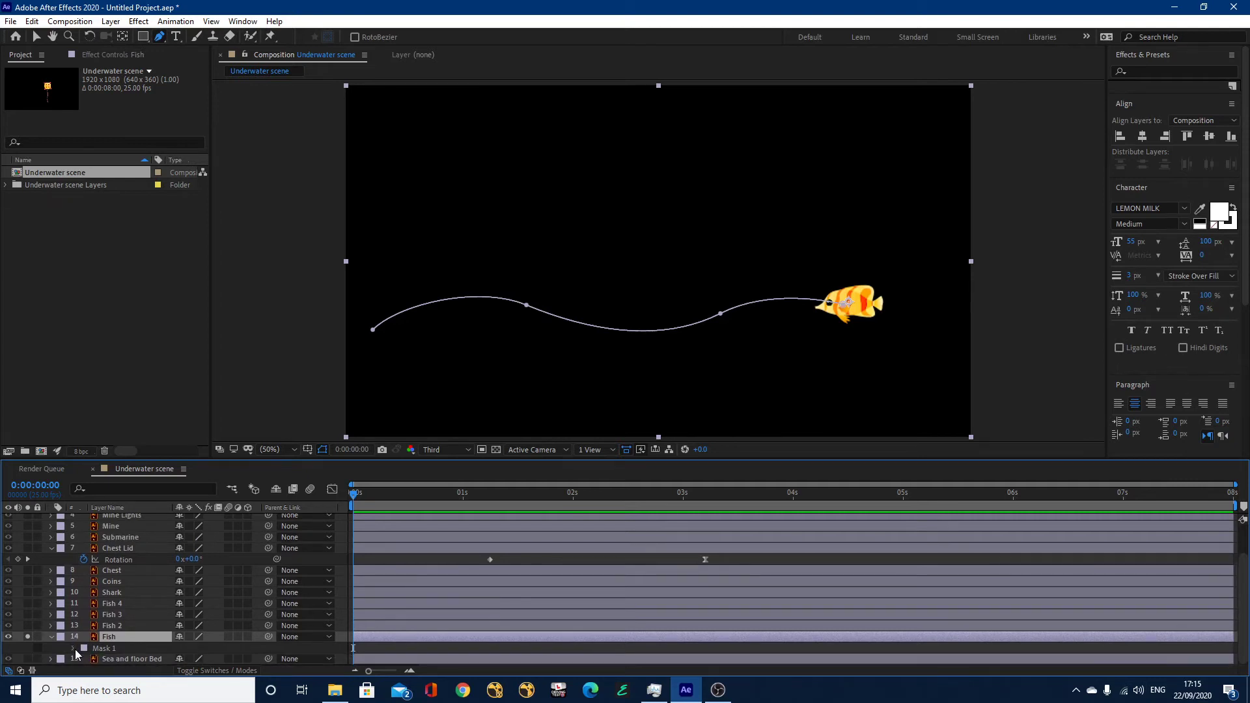
pyautogui.click(74, 648)
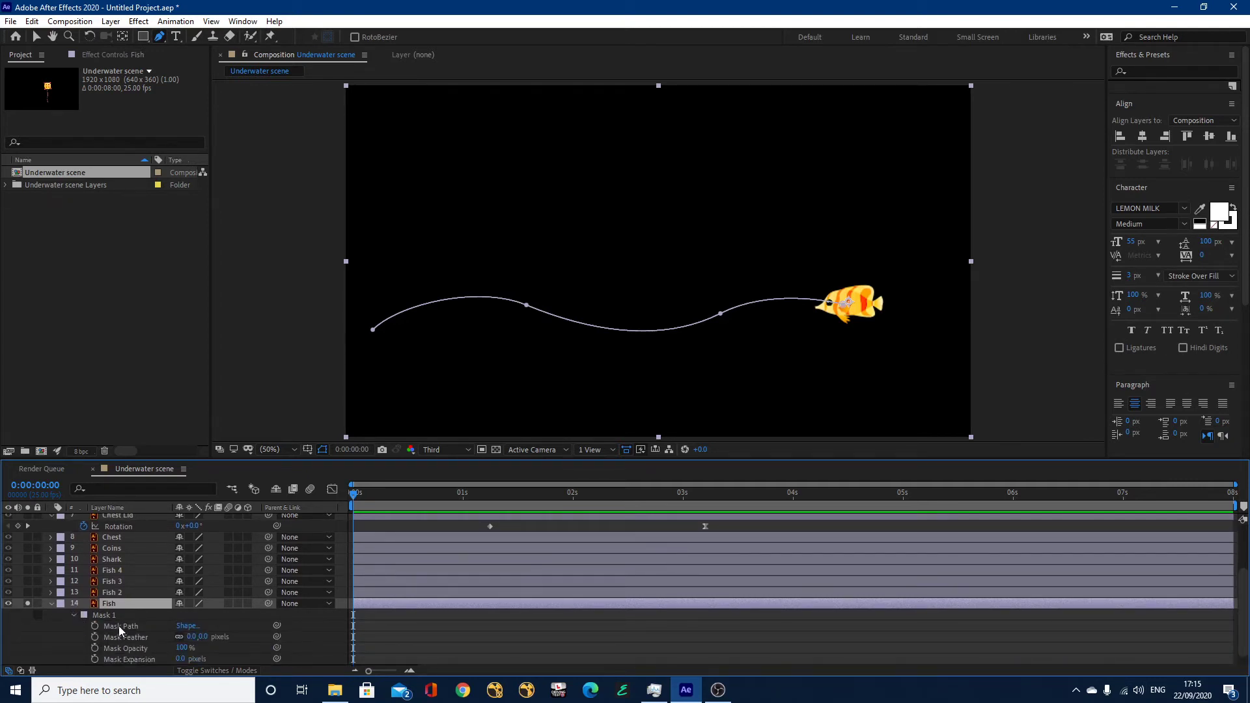
pyautogui.click(122, 626)
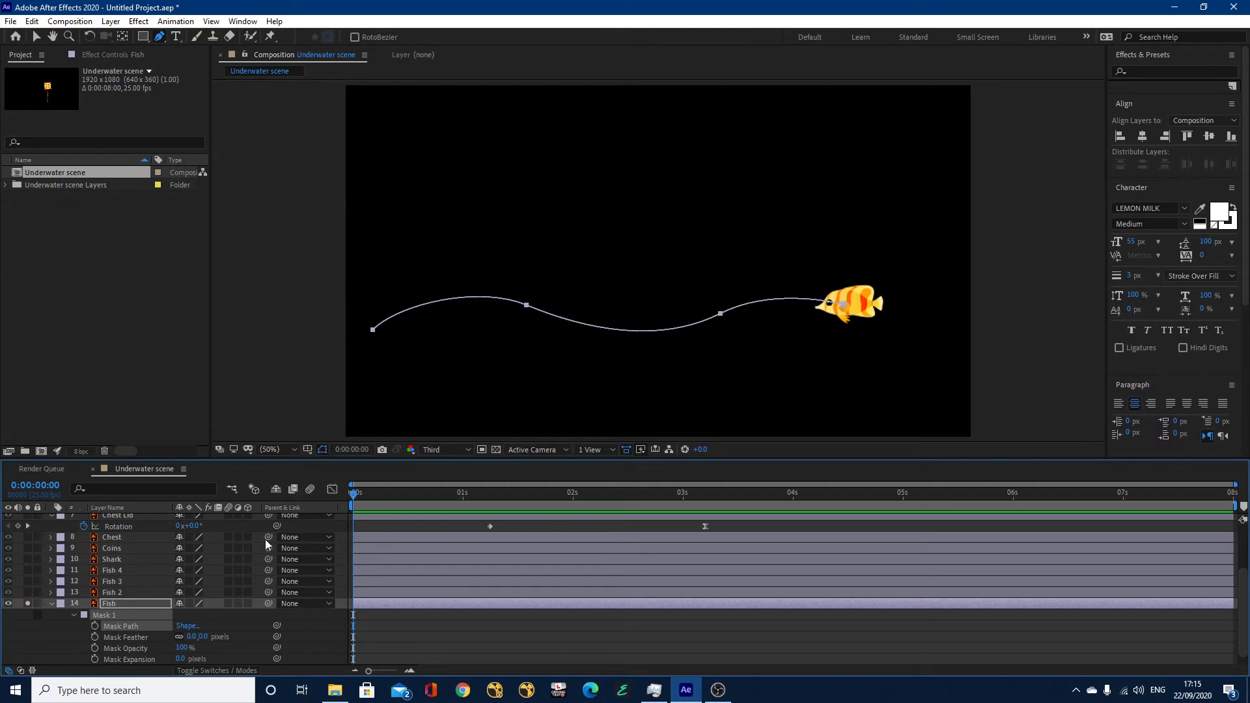
pyautogui.click(106, 603)
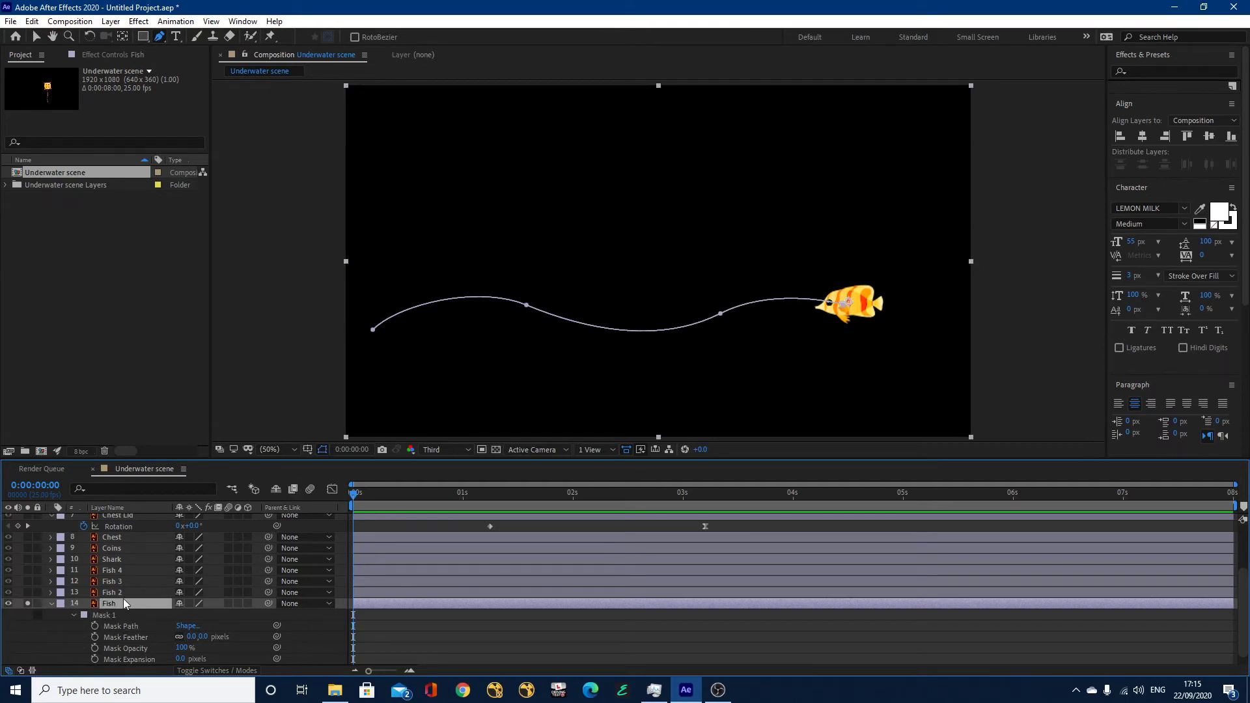
pyautogui.press('p')
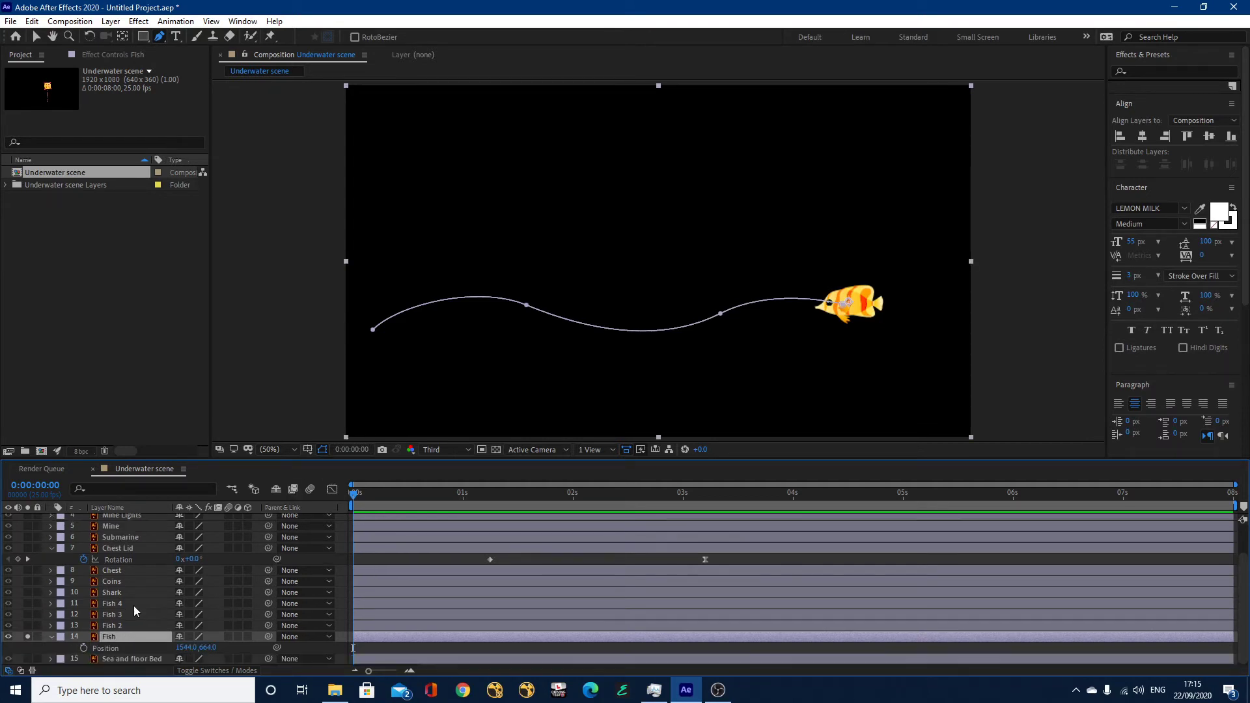
pyautogui.click(114, 649)
pyautogui.hotkey('ctrl', 'v')
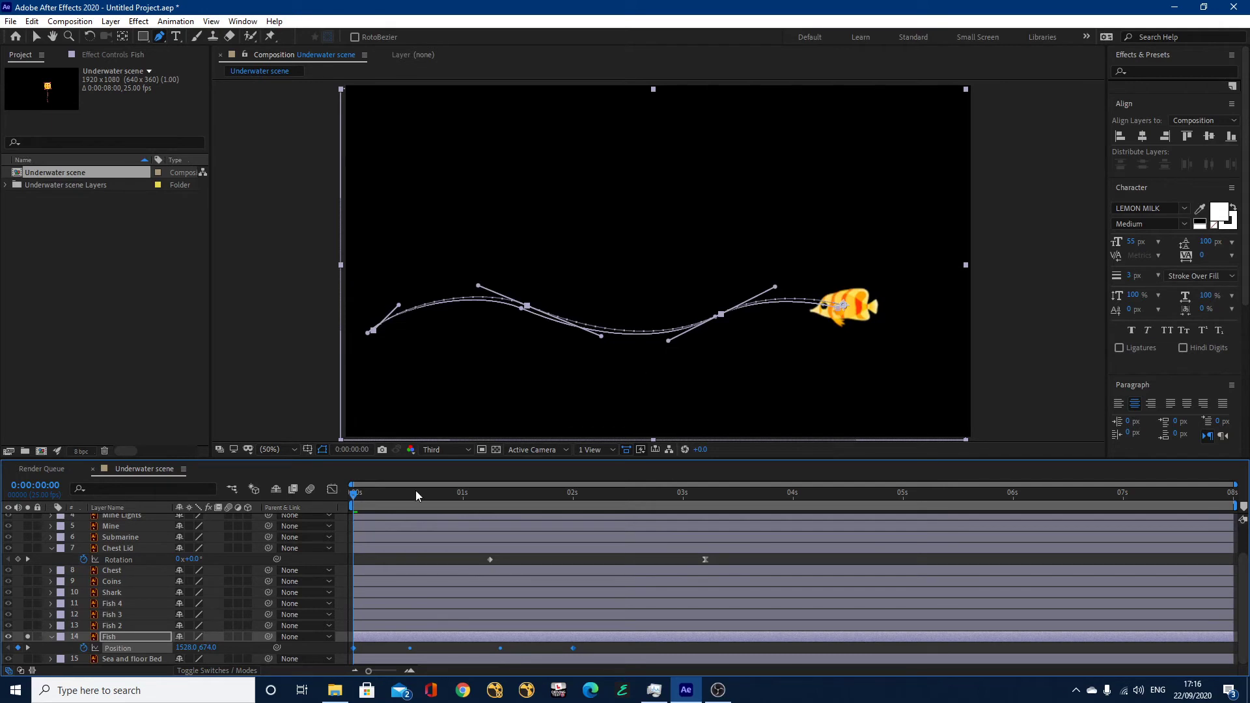
# Step: Review the Fish layer's Mask Path and Position properties, preview the fish's movement and return to the first frame
pyautogui.press('m')
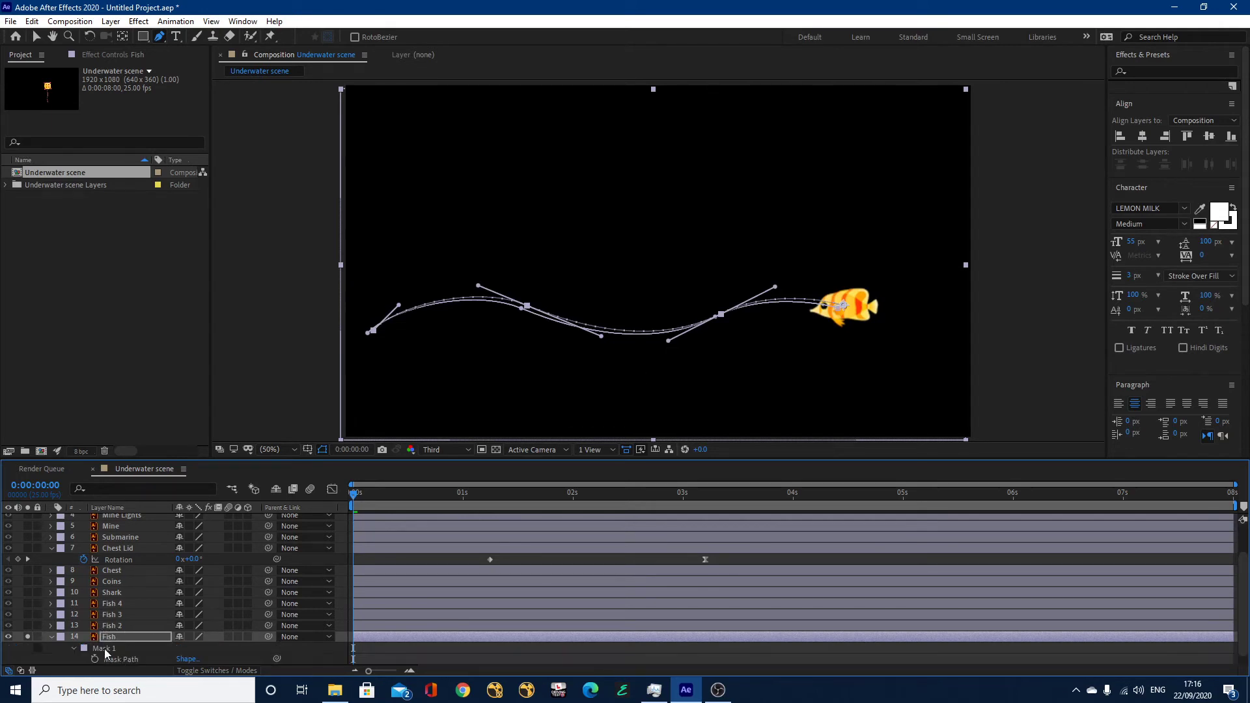
pyautogui.click(125, 659)
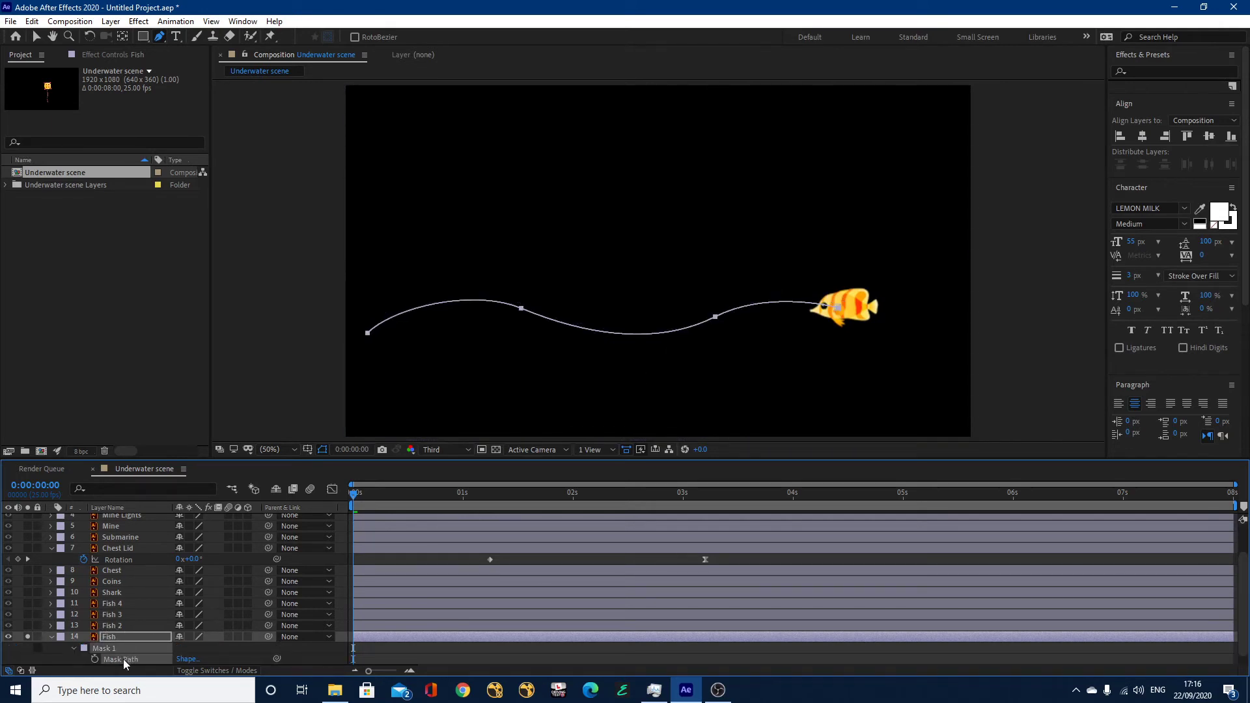
pyautogui.press('p')
pyautogui.click(124, 648)
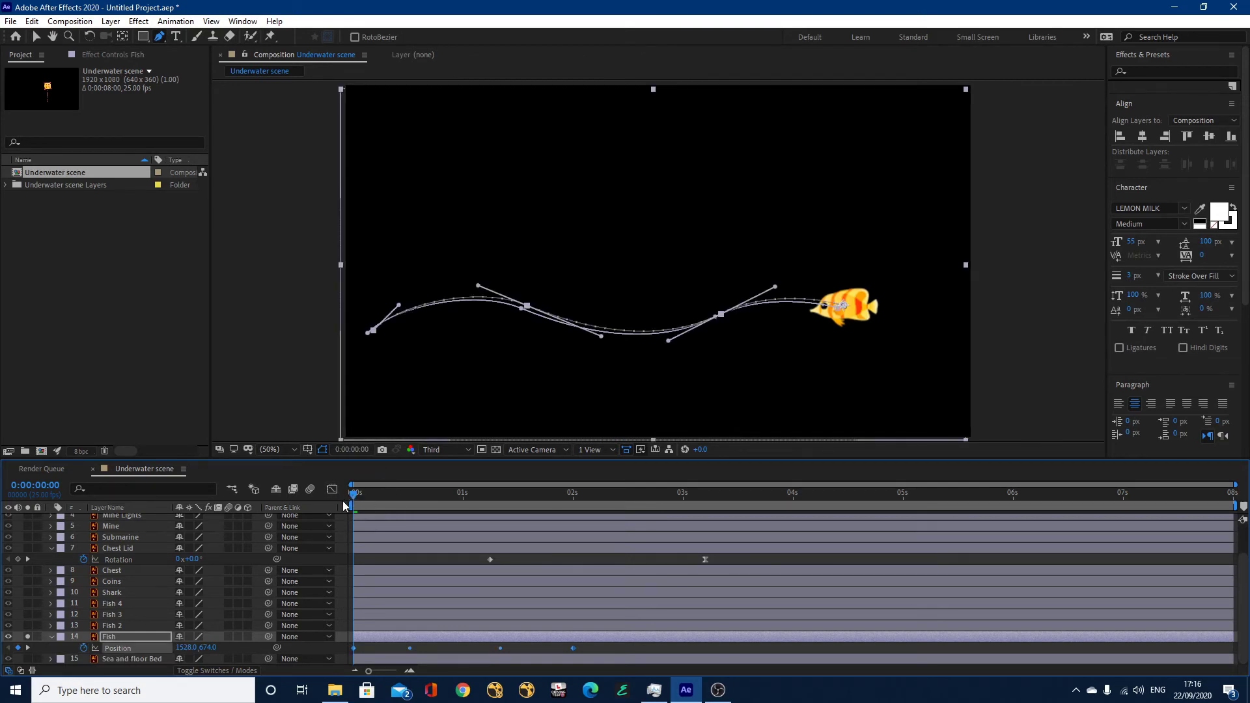
pyautogui.press('space')
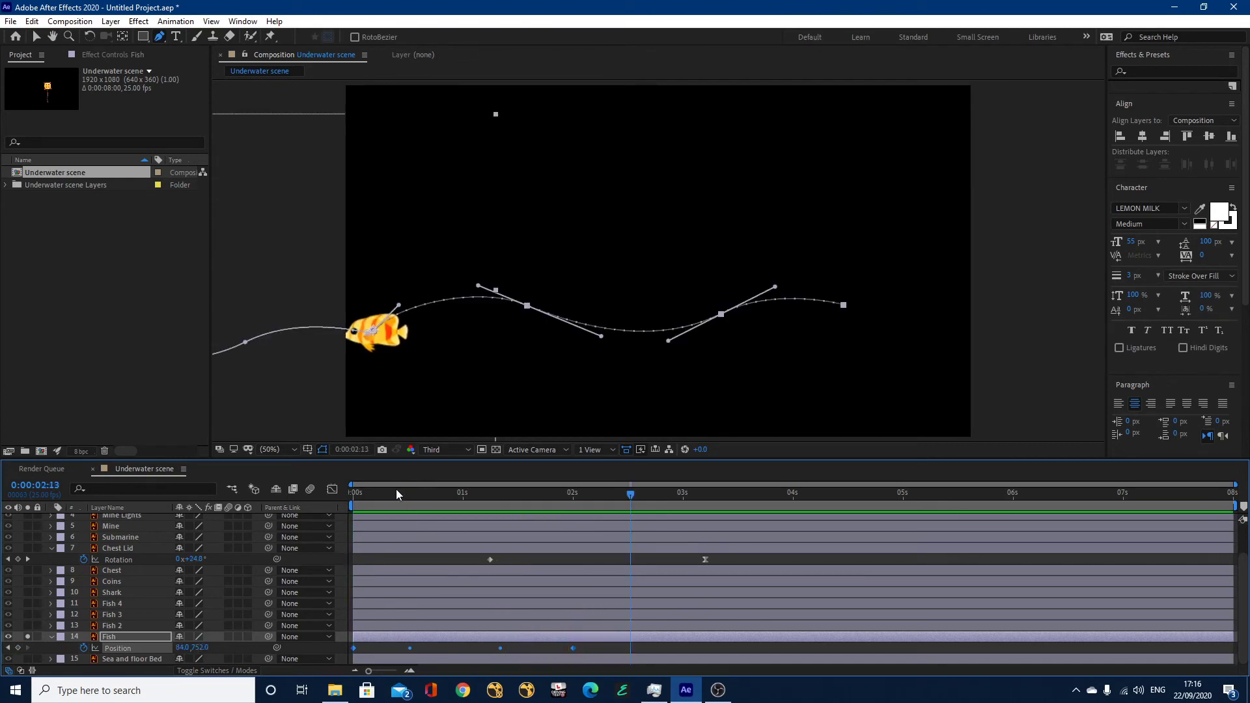
pyautogui.moveTo(395, 492); pyautogui.dragTo(342, 506)
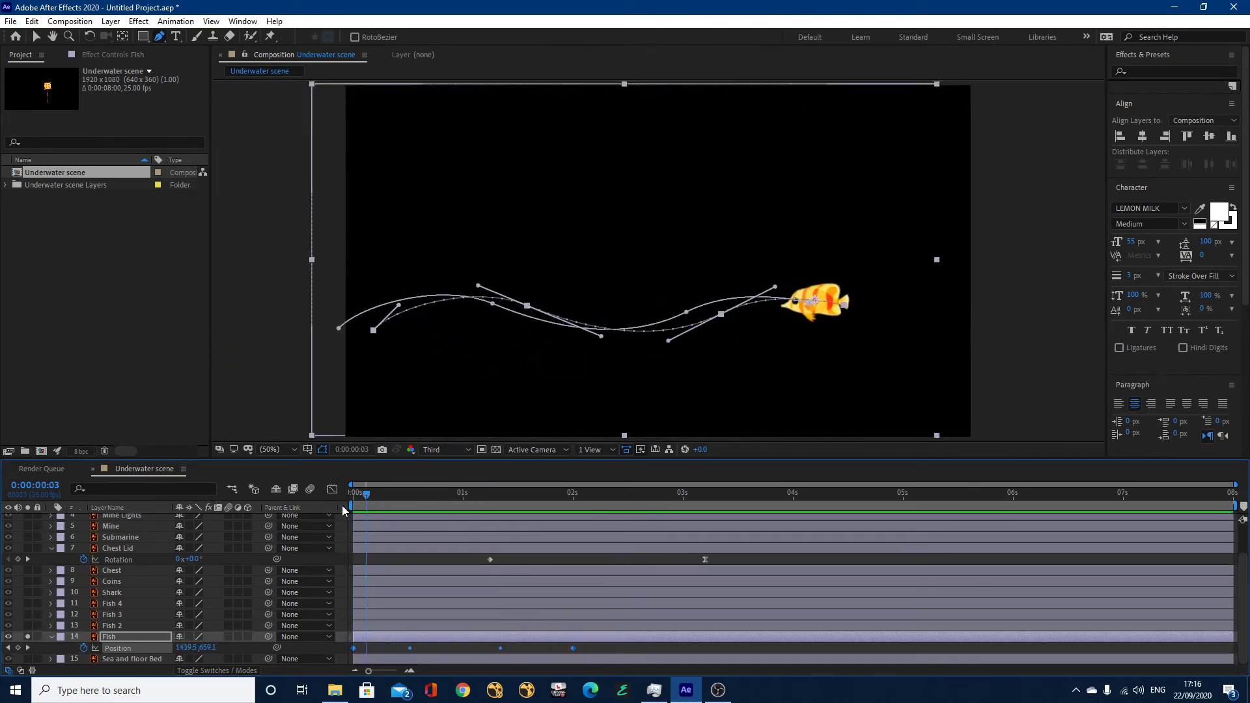
# Step: Delete Mask 1 from the Fish layer, then show its Position keyframes and scrub the opening frames to check the motion
pyautogui.click(124, 636)
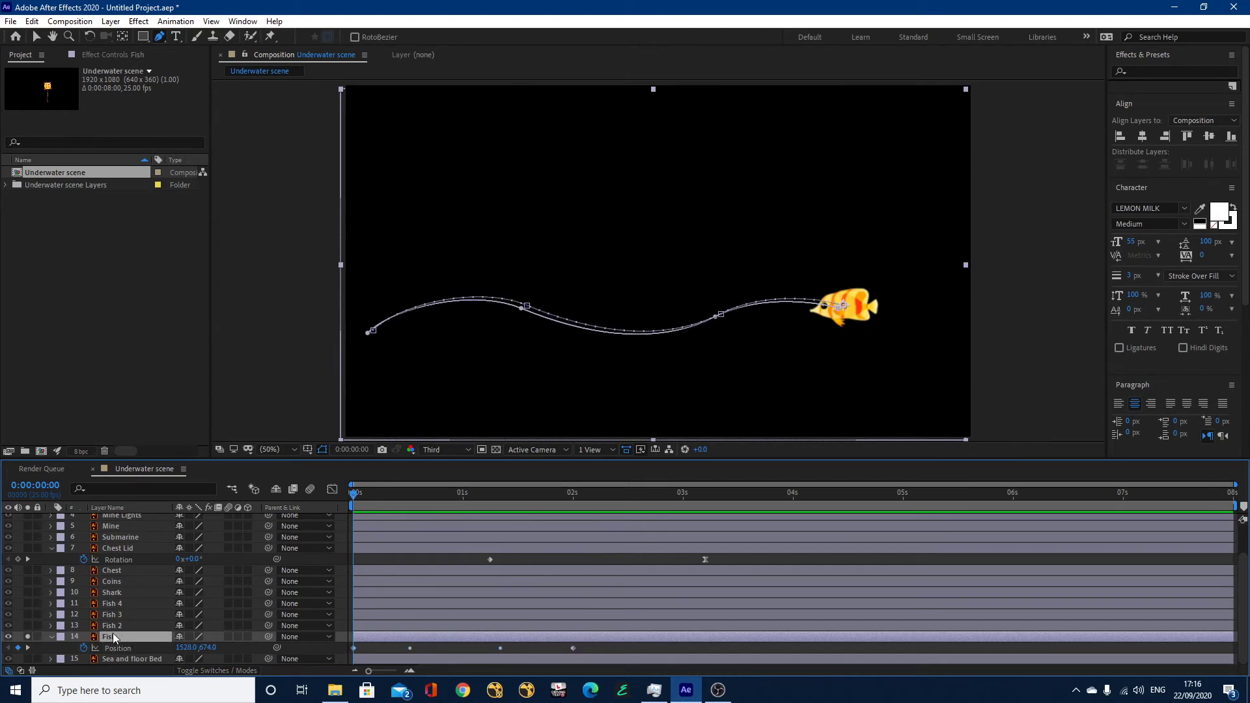
pyautogui.press('m')
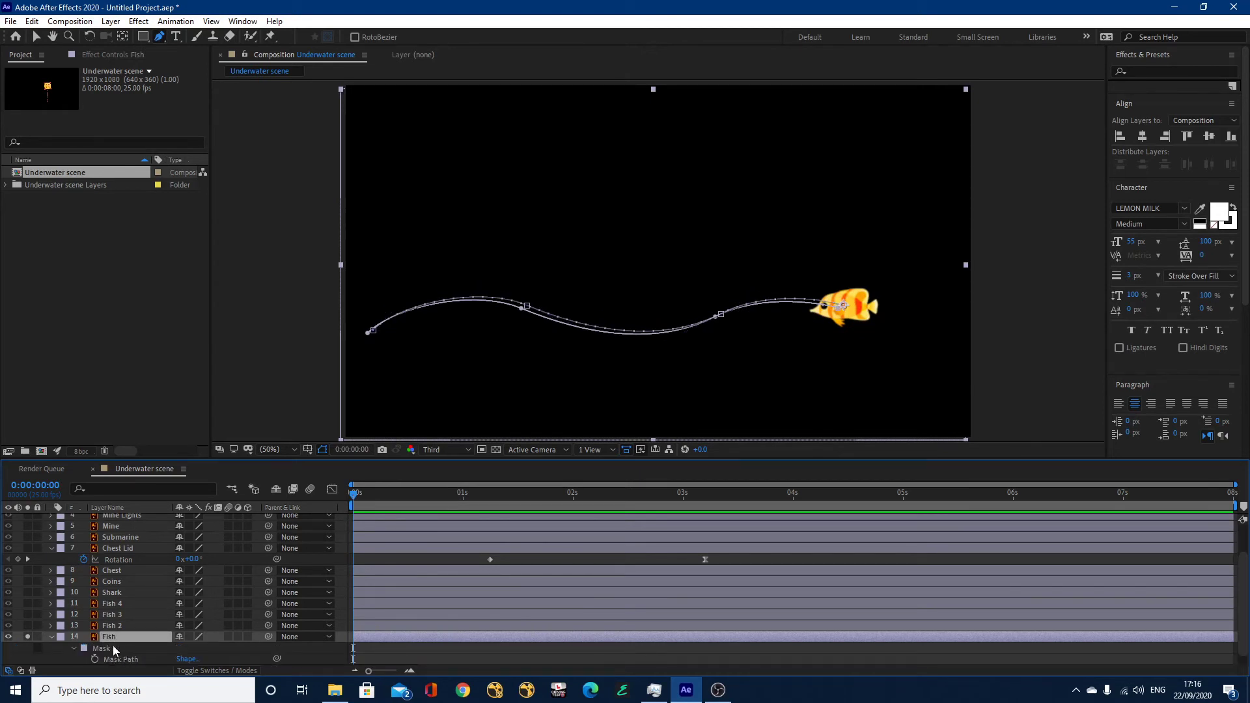
pyautogui.click(105, 650)
pyautogui.press('m')
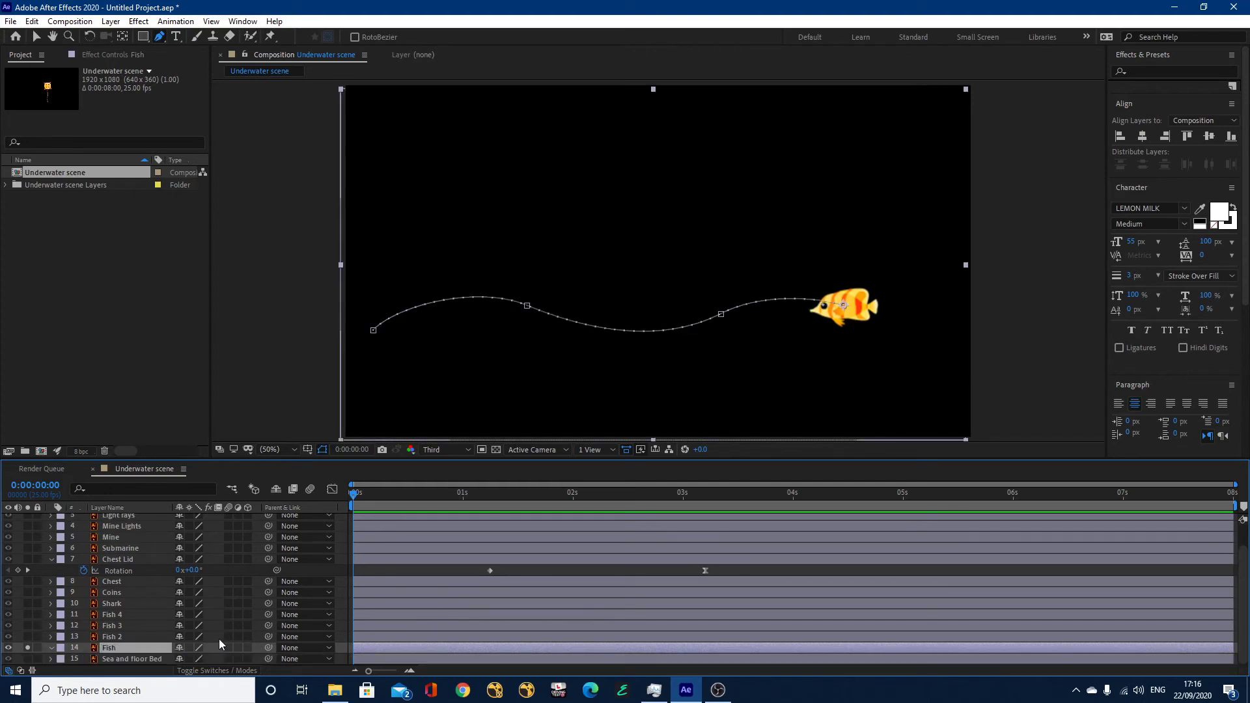
pyautogui.moveTo(354, 498); pyautogui.dragTo(369, 497)
pyautogui.press('p')
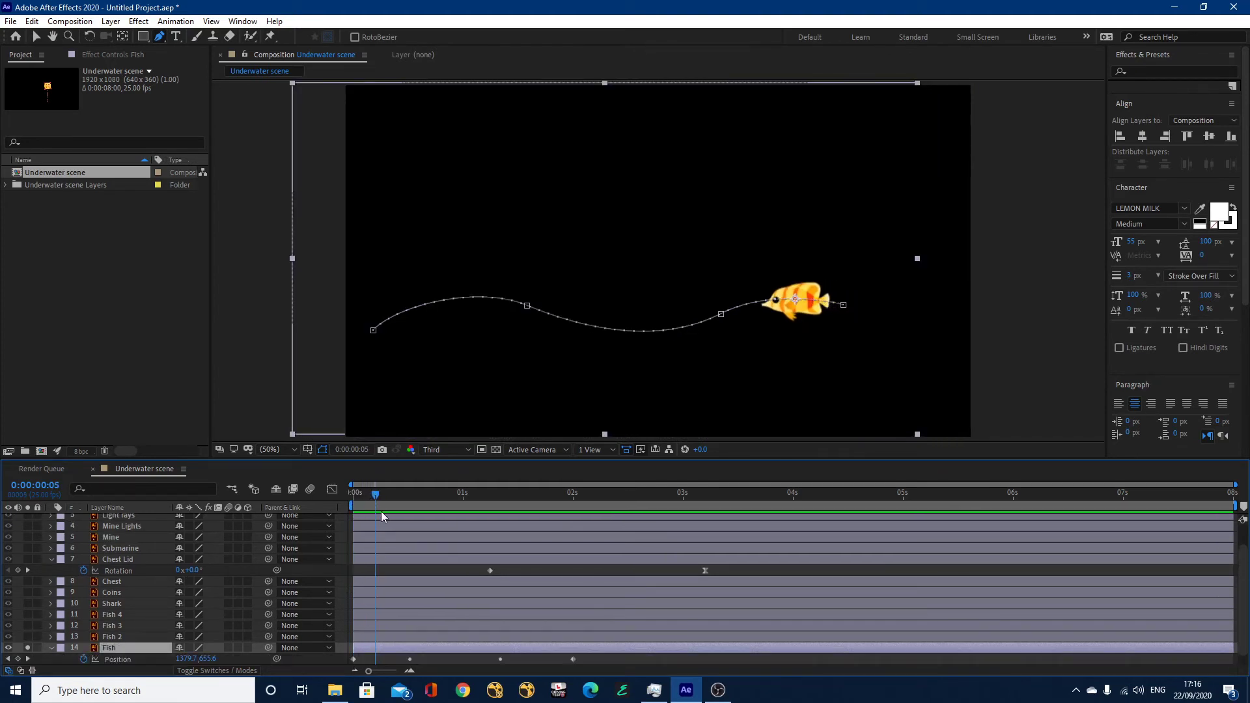
pyautogui.click(351, 494)
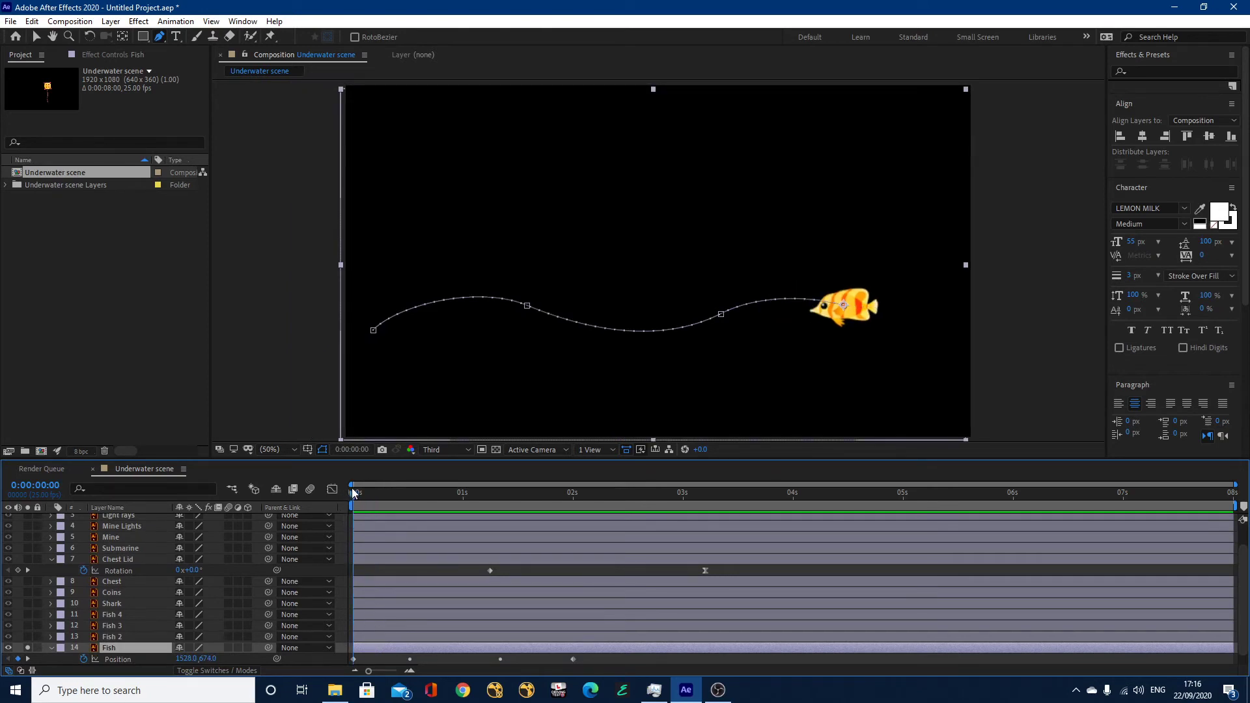
pyautogui.moveTo(353, 492); pyautogui.dragTo(315, 514)
# Step: Solo the Fish 2 layer instead of Fish and move its anchor point to the middle of the fish
pyautogui.click(29, 638)
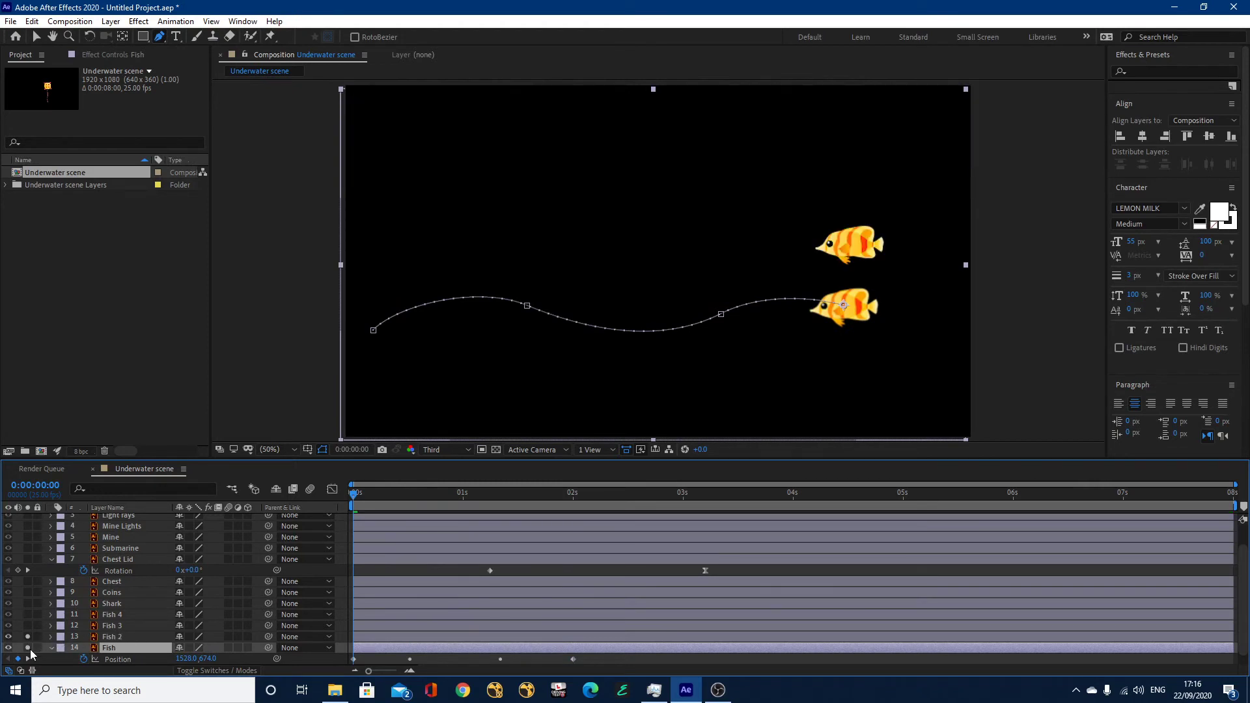
pyautogui.click(30, 649)
pyautogui.click(120, 635)
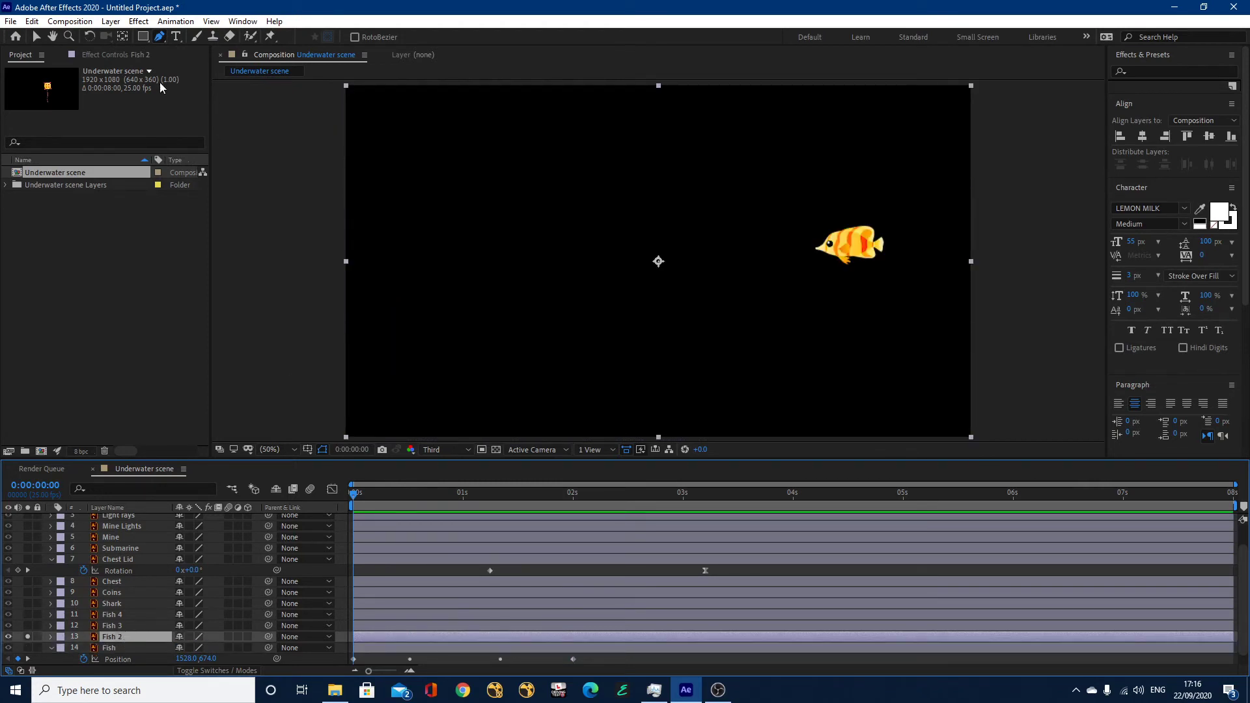
pyautogui.click(122, 36)
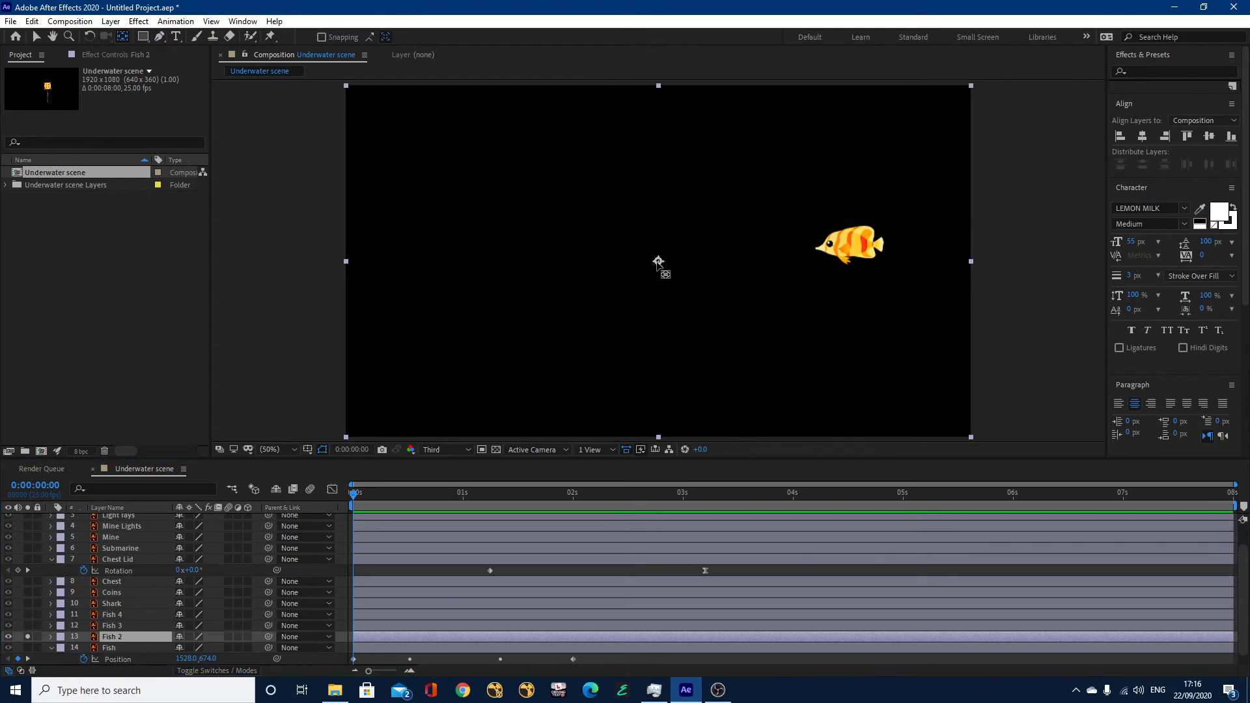
pyautogui.moveTo(658, 261); pyautogui.dragTo(676, 263)
pyautogui.hotkey('ctrl', 'alt', 'Home')
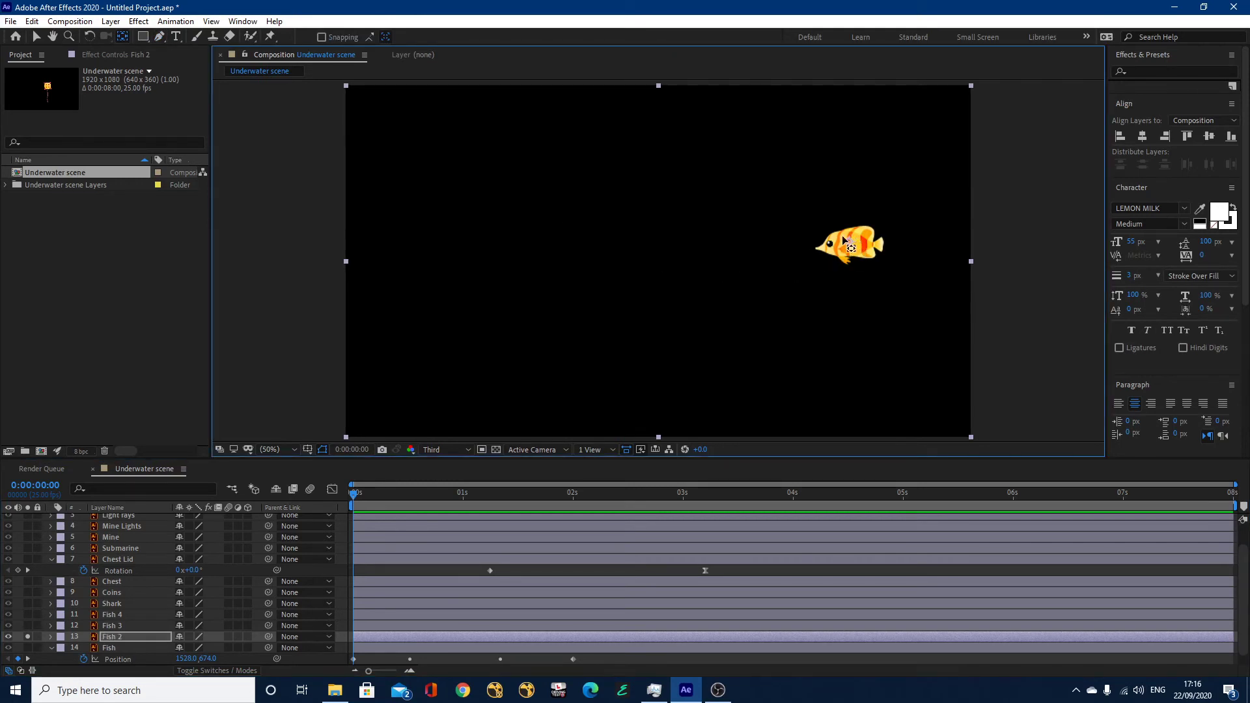
# Step: Draw an open wavy four-point mask path on the Fish 2 layer with the Pen tool, running leftward from the fish's middle
pyautogui.click(159, 36)
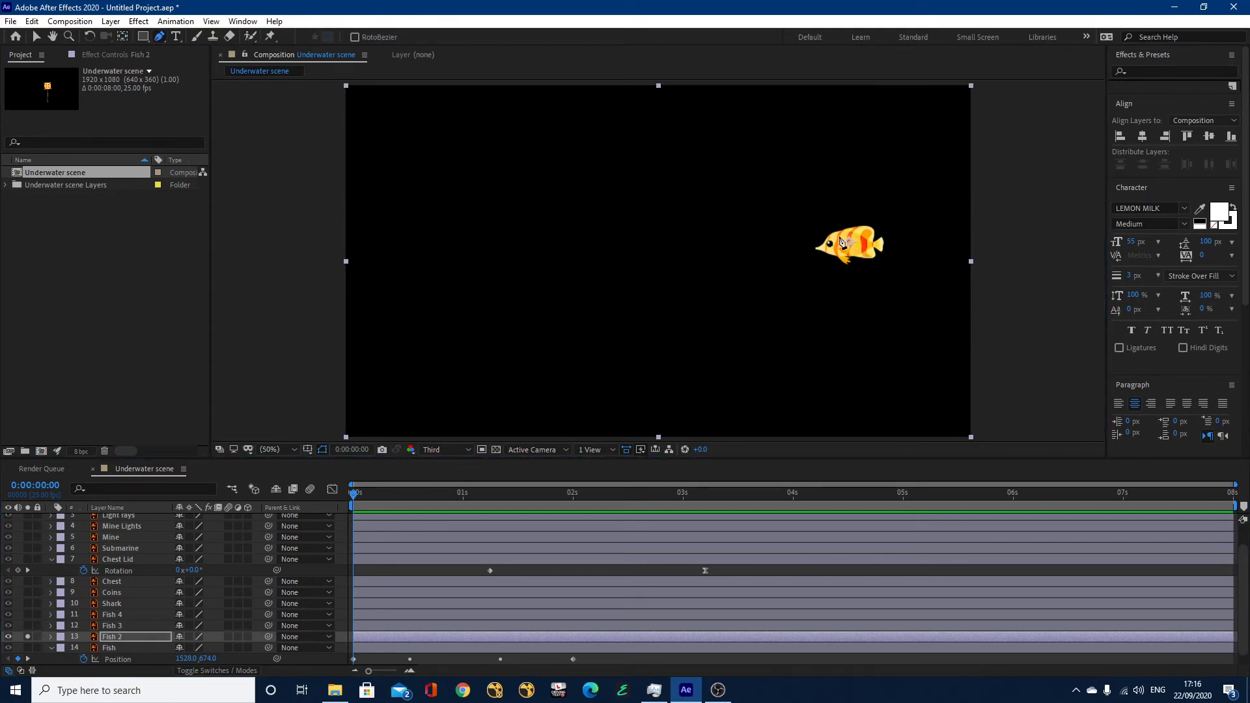
pyautogui.click(852, 248)
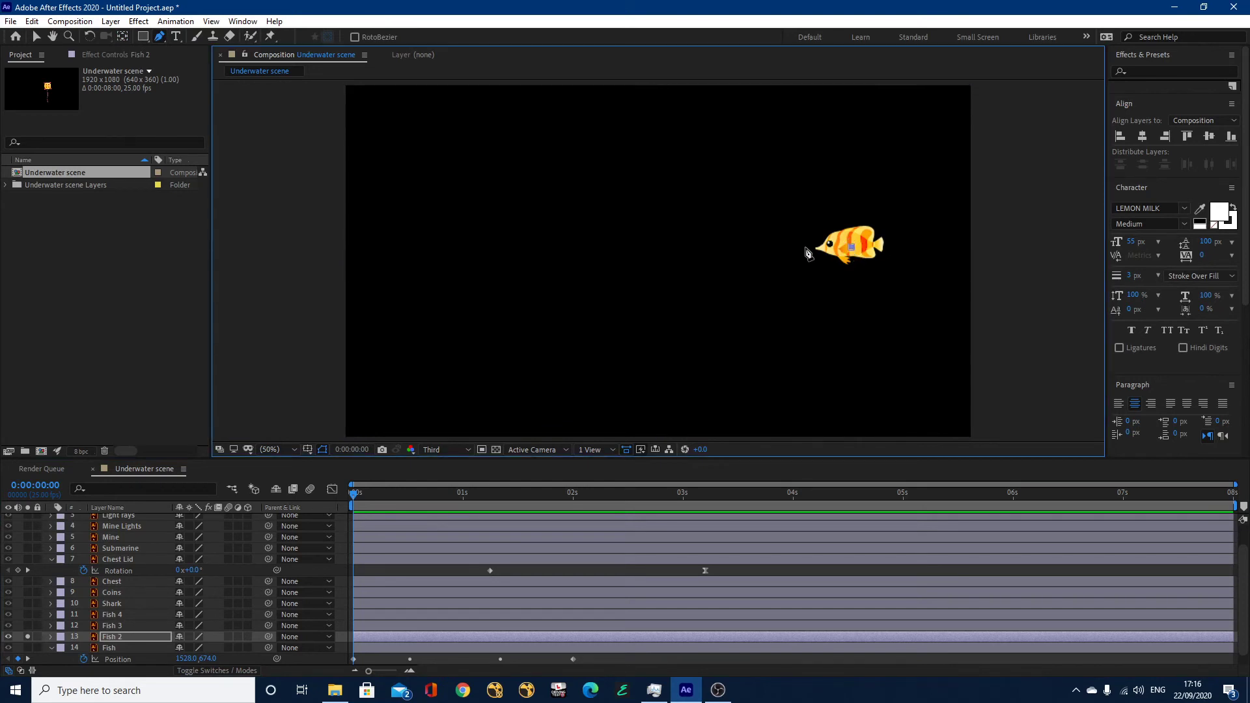
pyautogui.moveTo(732, 241); pyautogui.dragTo(664, 213)
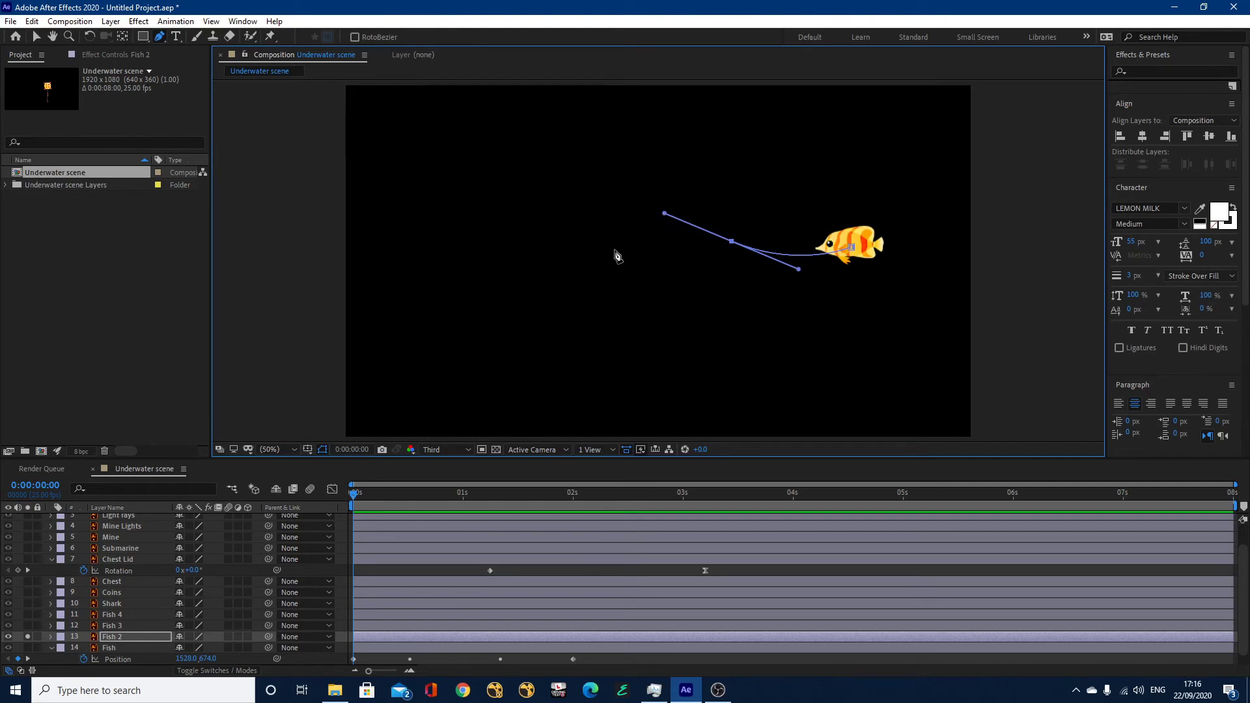
pyautogui.moveTo(600, 251); pyautogui.dragTo(582, 260)
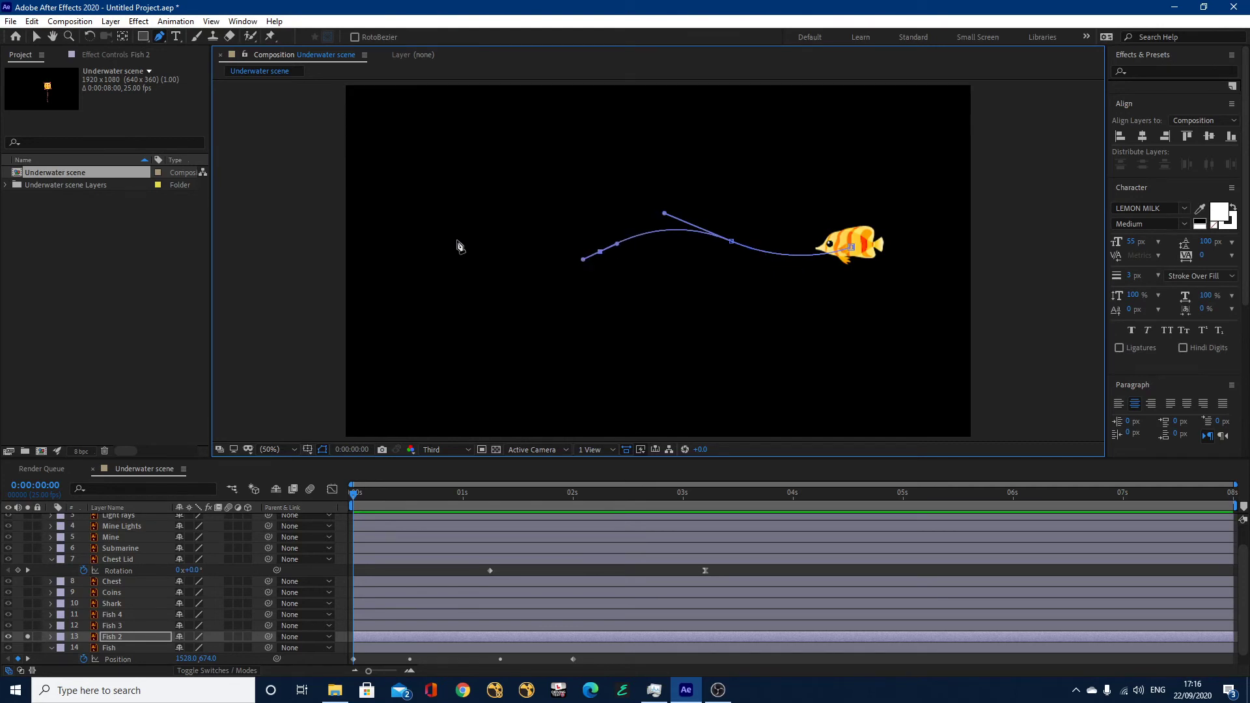
pyautogui.moveTo(452, 233); pyautogui.dragTo(404, 203)
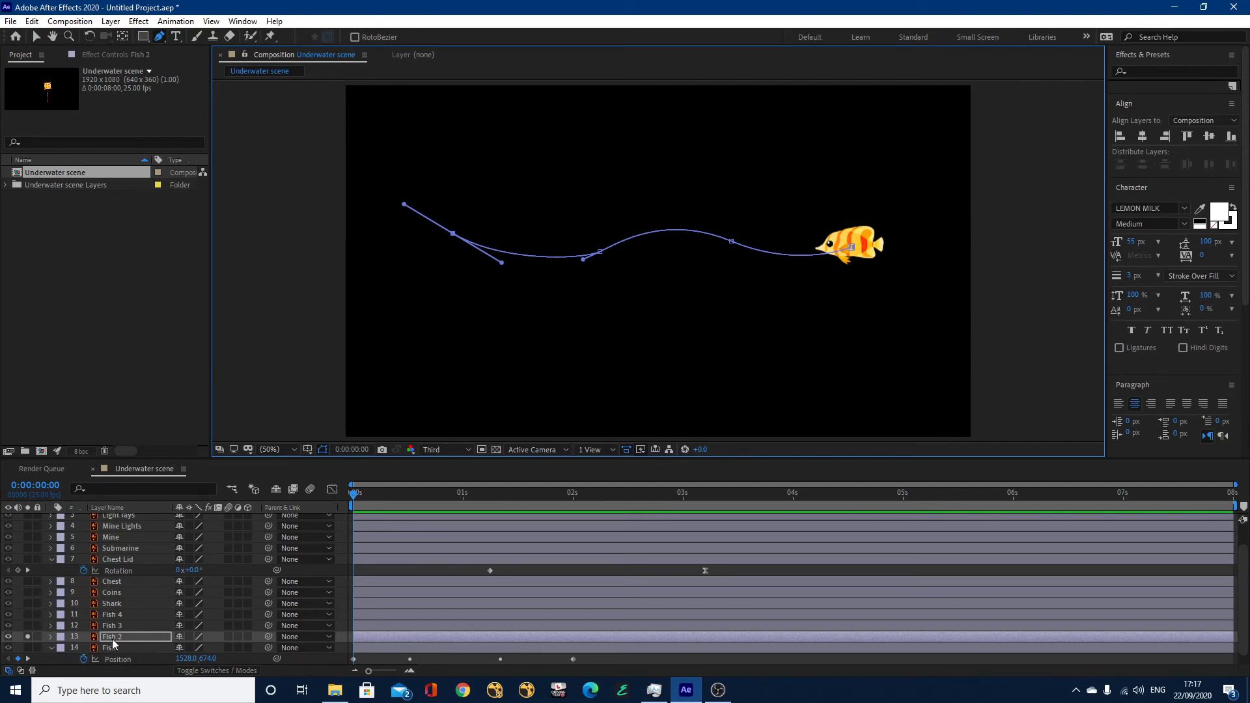
# Step: Copy the Fish 2 layer's Mask Path and paste it into the layer's Position property at the first frame
pyautogui.press('m')
pyautogui.scroll(-1, 127, 630)
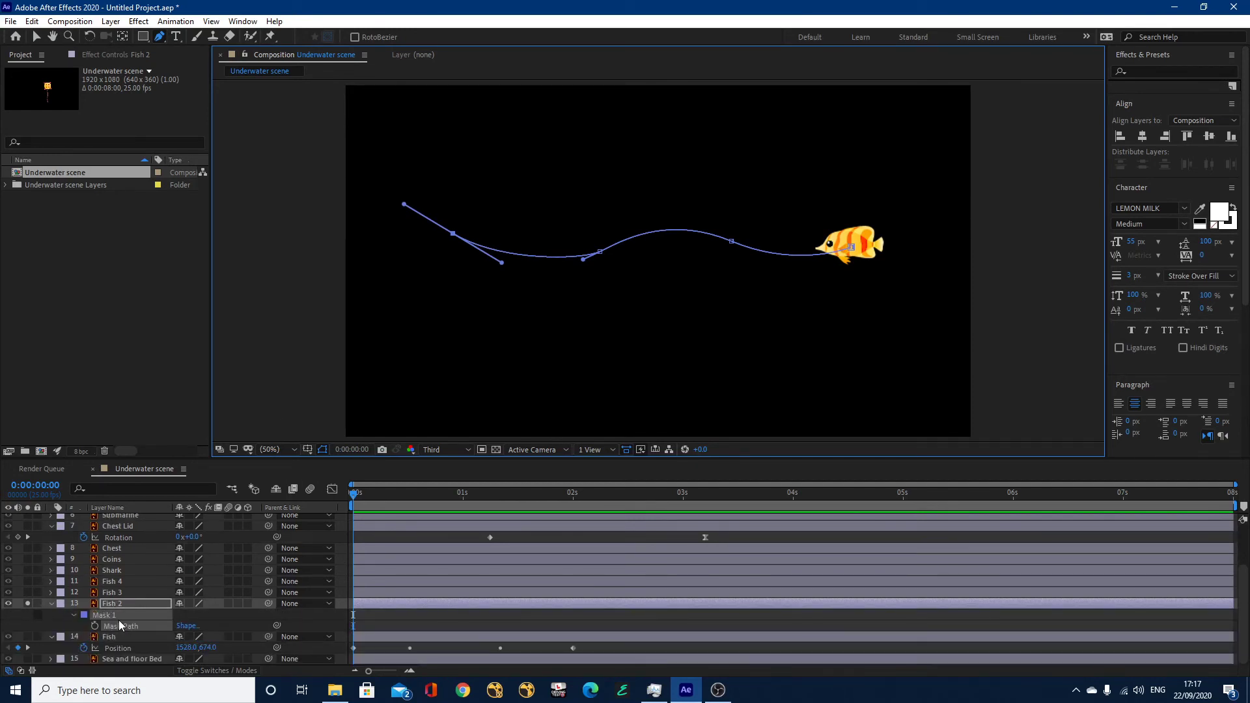
pyautogui.click(211, 614)
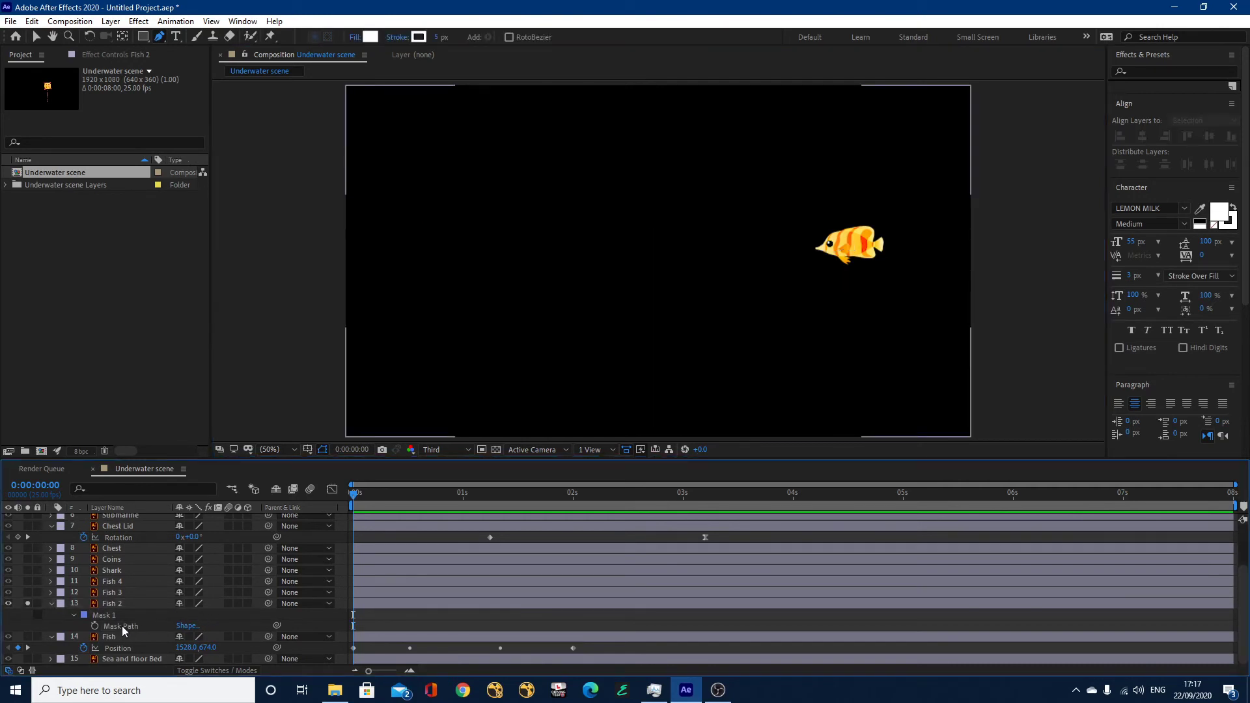
pyautogui.click(123, 626)
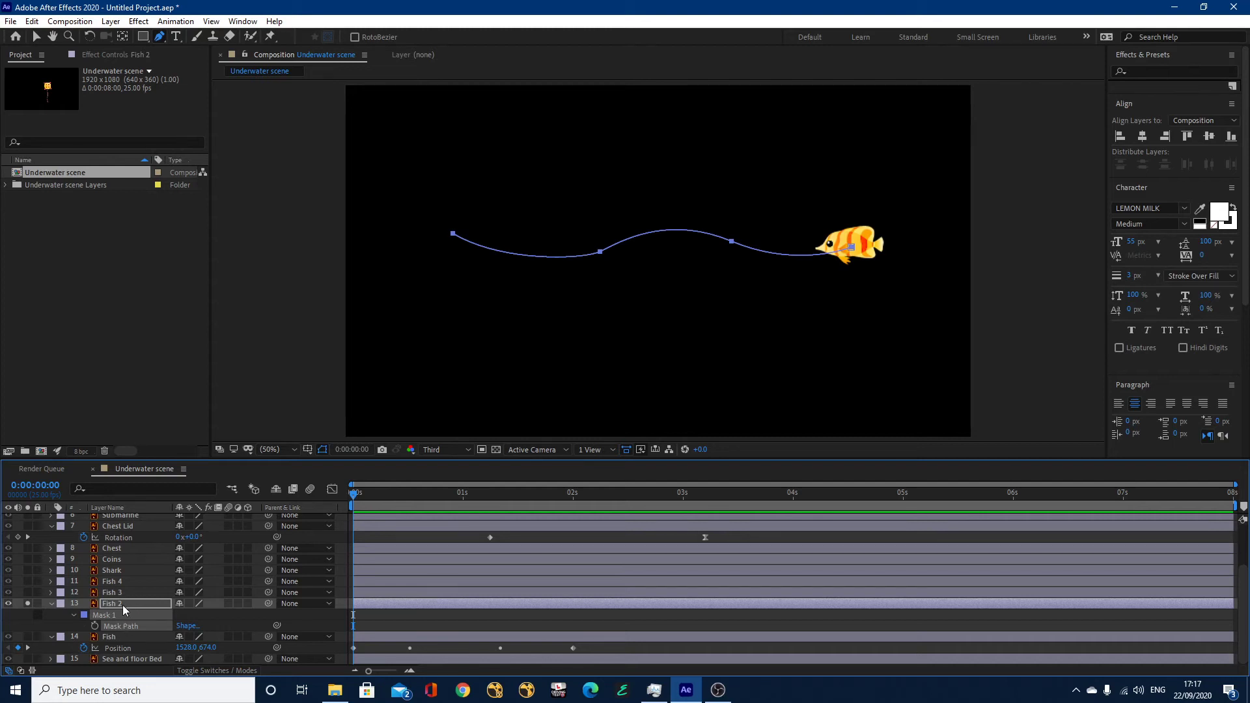
pyautogui.click(122, 605)
pyautogui.press('p')
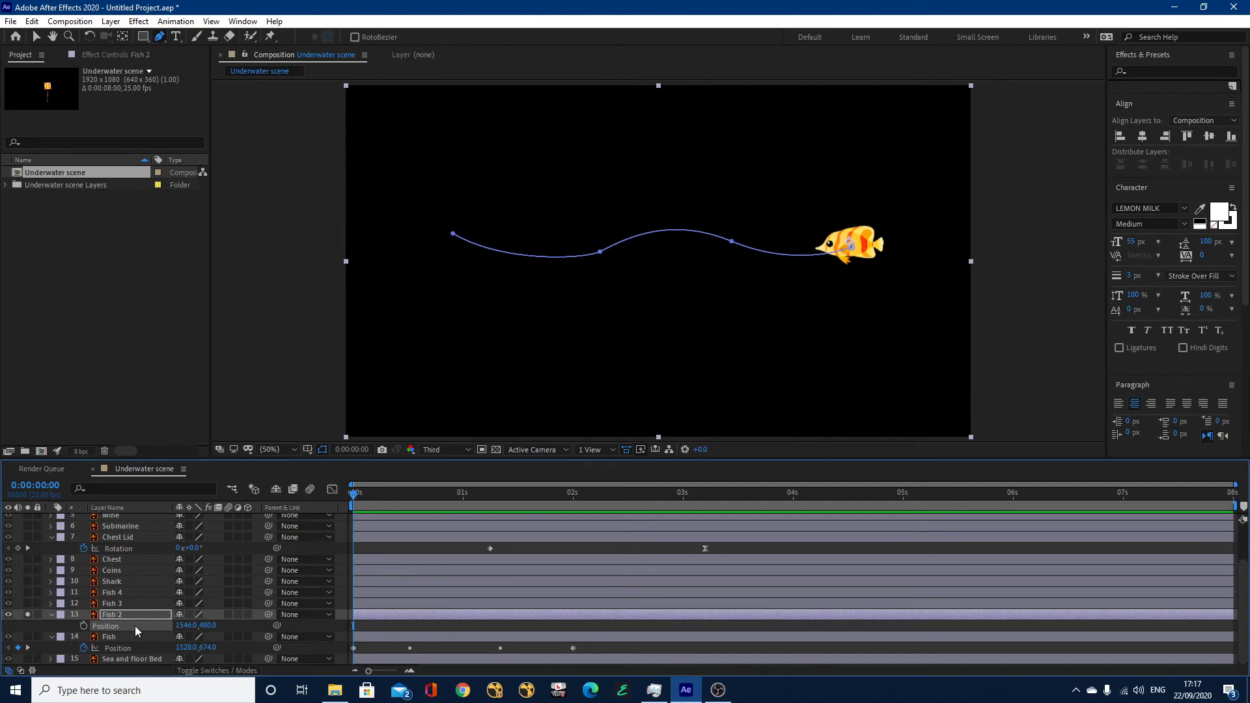
pyautogui.click(134, 626)
pyautogui.hotkey('ctrl', 'v')
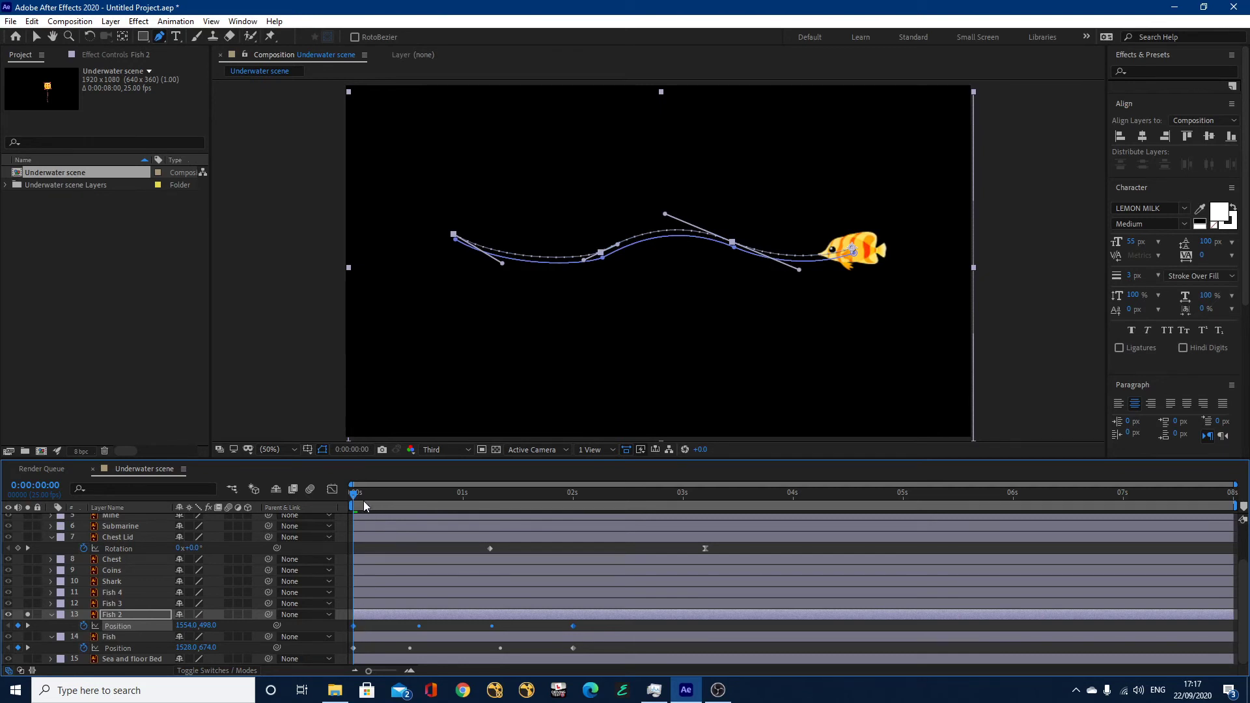
# Step: Scrub the opening frames to check the motion and delete Mask 1 from the Fish 2 layer
pyautogui.moveTo(363, 502); pyautogui.dragTo(325, 519)
pyautogui.click(122, 616)
pyautogui.press('m')
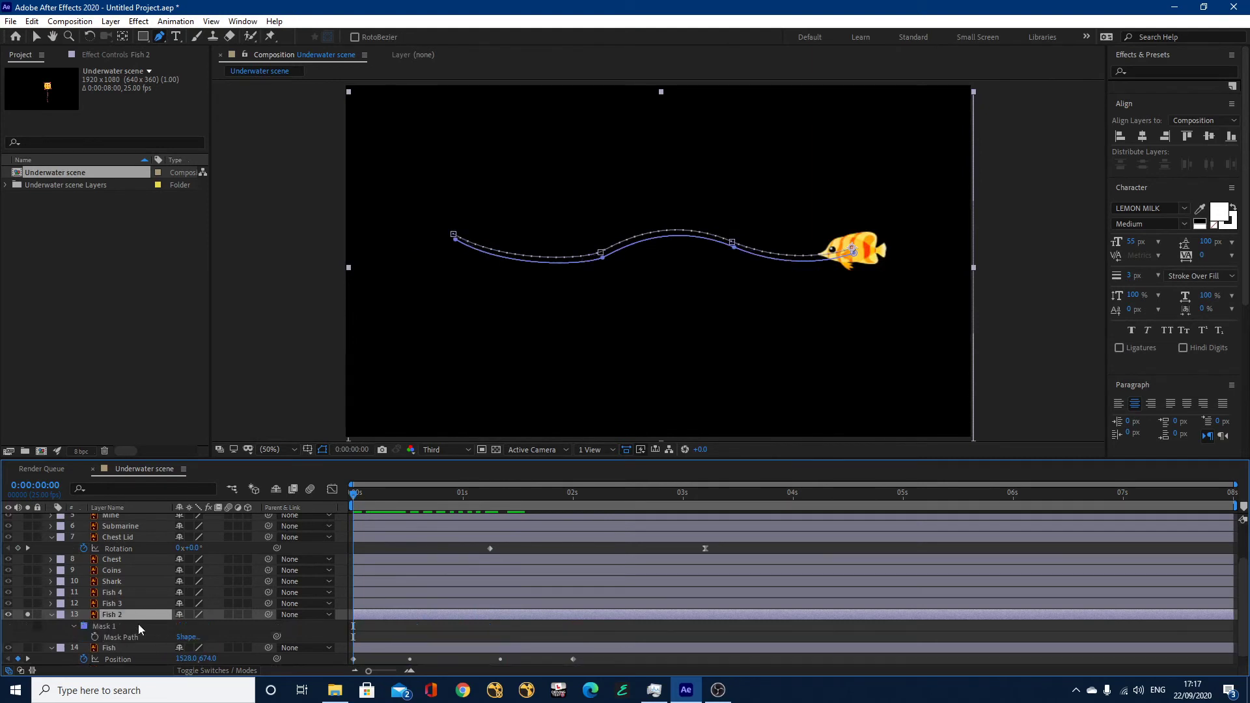
pyautogui.click(104, 628)
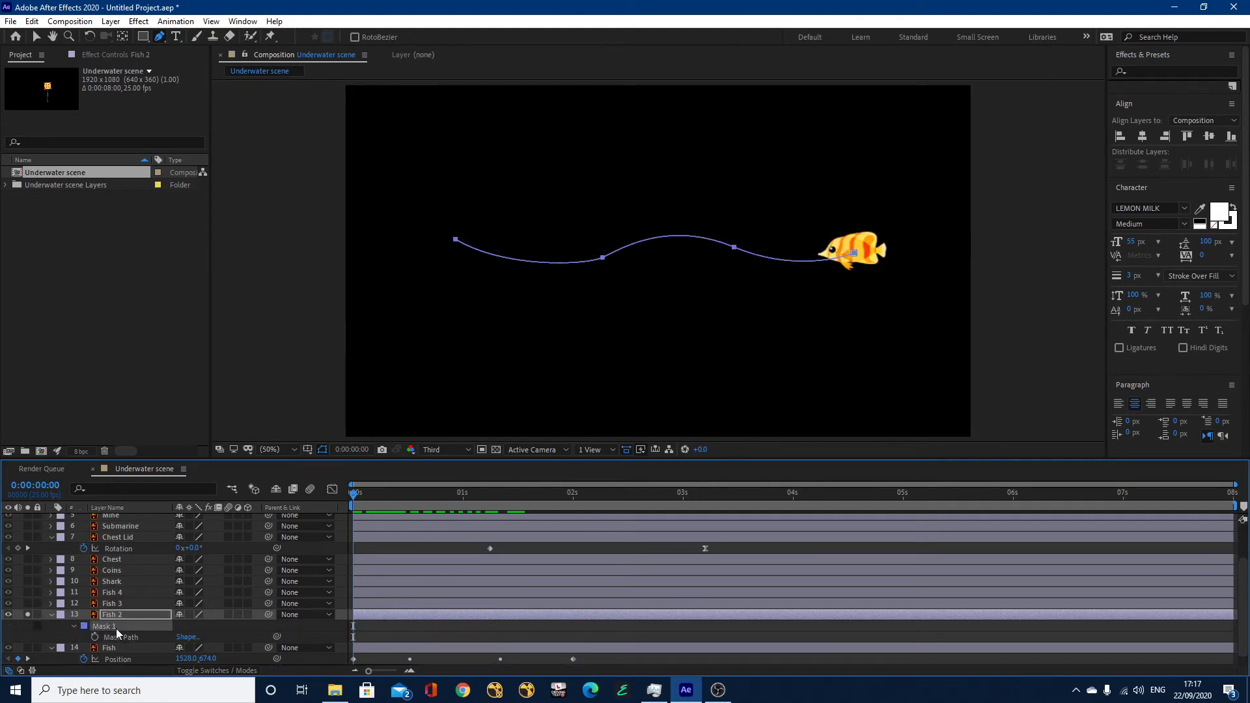
pyautogui.press('m')
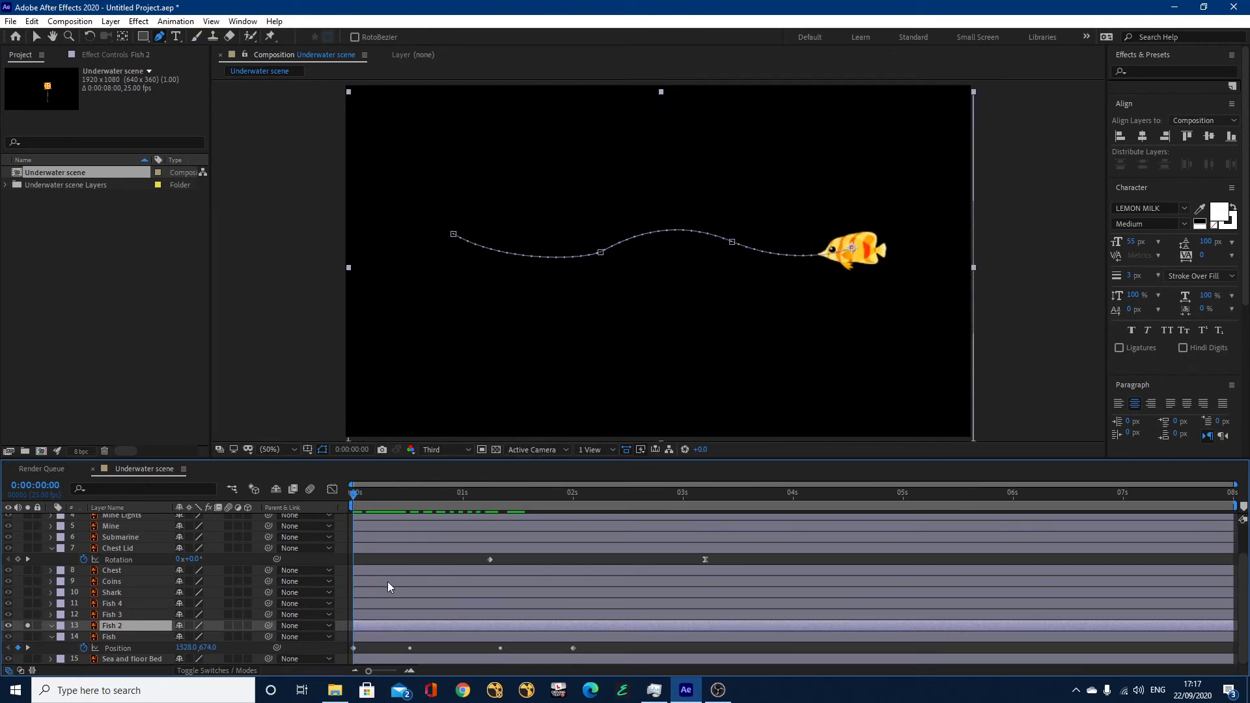
# Step: Show the Fish 2 layer's Position keyframes and stretch them proportionally so the last one sits at 8 seconds
pyautogui.press('p')
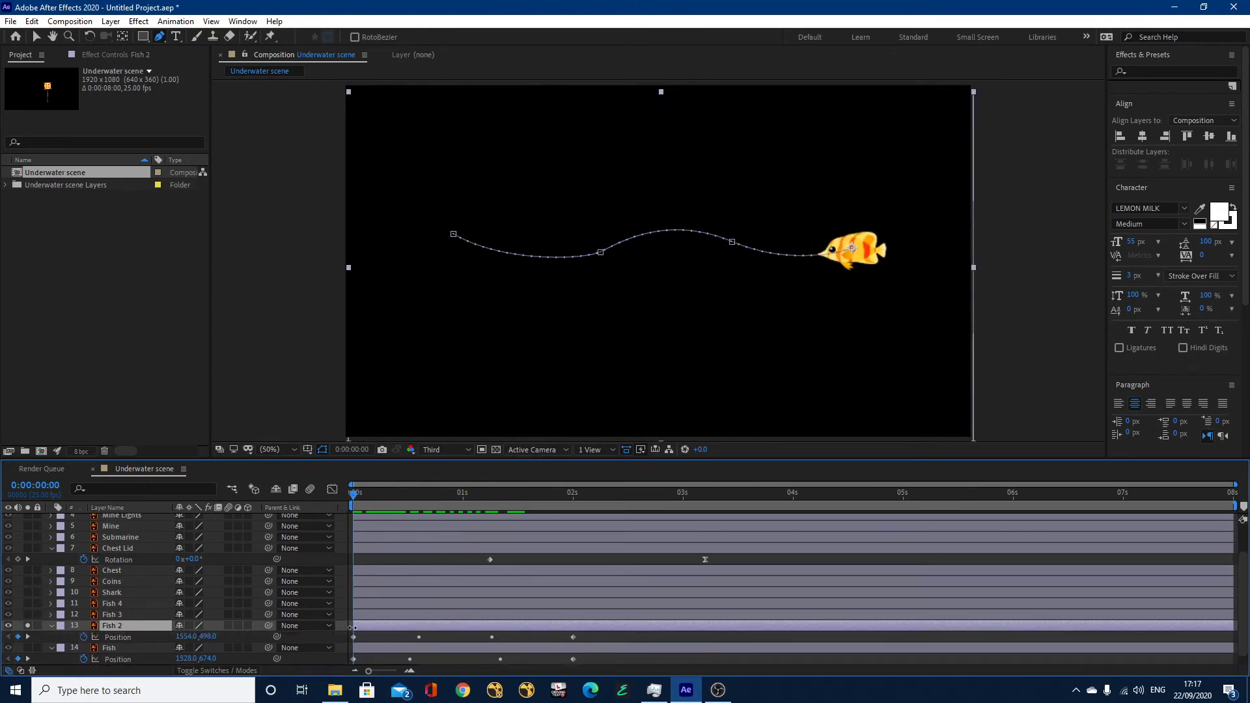
pyautogui.click(604, 636)
pyautogui.moveTo(591, 636)
pyautogui.mouseDown()
pyautogui.moveTo(388, 632)
pyautogui.moveTo(338, 612)
pyautogui.mouseUp()
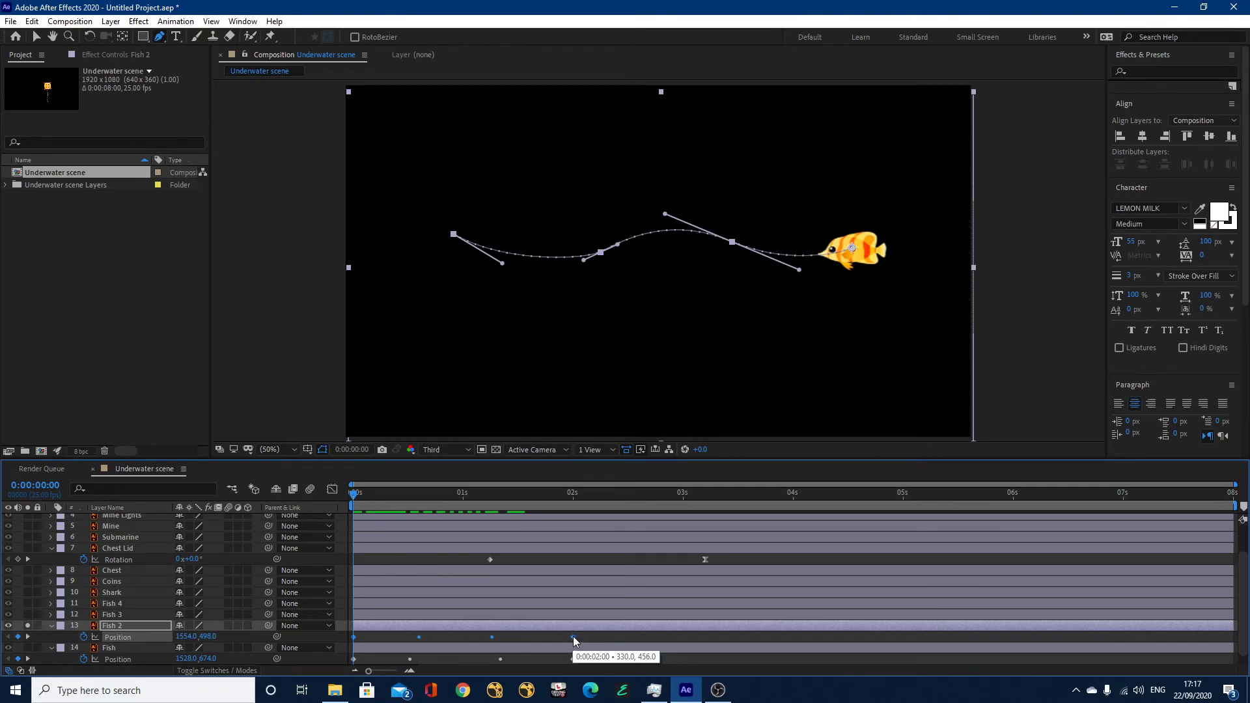
pyautogui.moveTo(574, 638); pyautogui.dragTo(317, 640)
pyautogui.moveTo(675, 640); pyautogui.dragTo(375, 643)
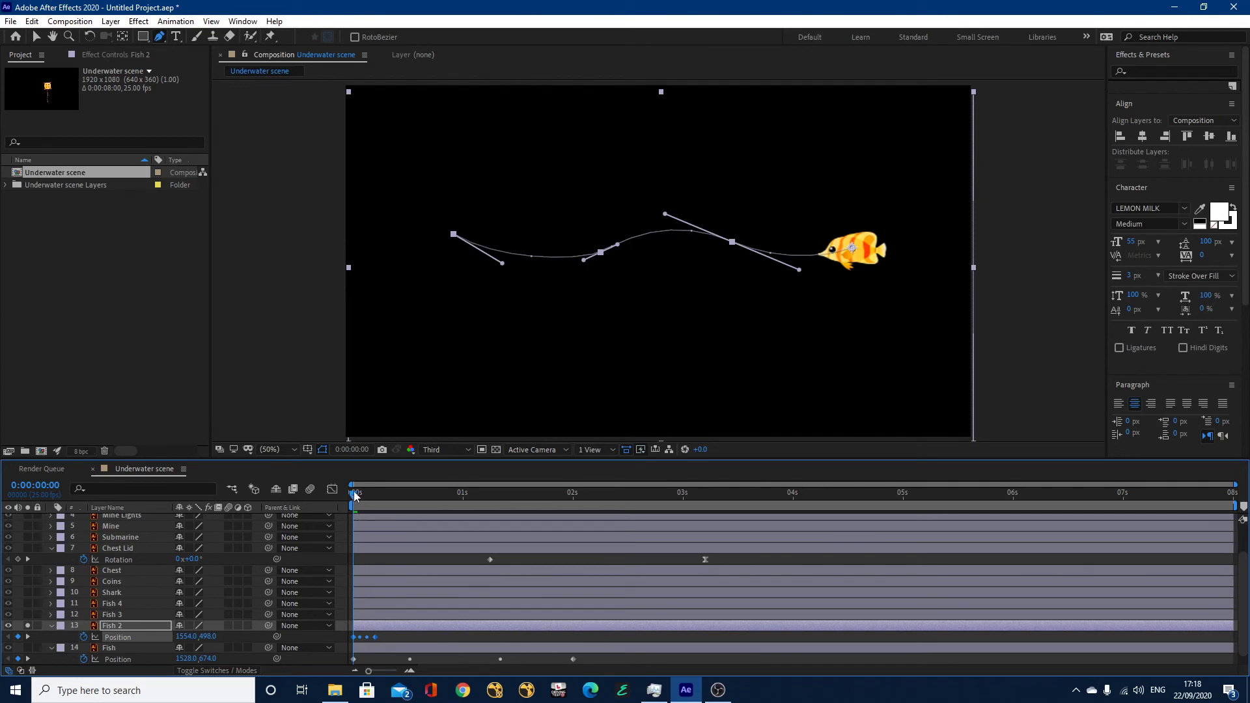
pyautogui.moveTo(351, 493)
pyautogui.mouseDown()
pyautogui.moveTo(366, 496)
pyautogui.moveTo(338, 497)
pyautogui.mouseUp()
pyautogui.moveTo(375, 638); pyautogui.dragTo(1211, 657)
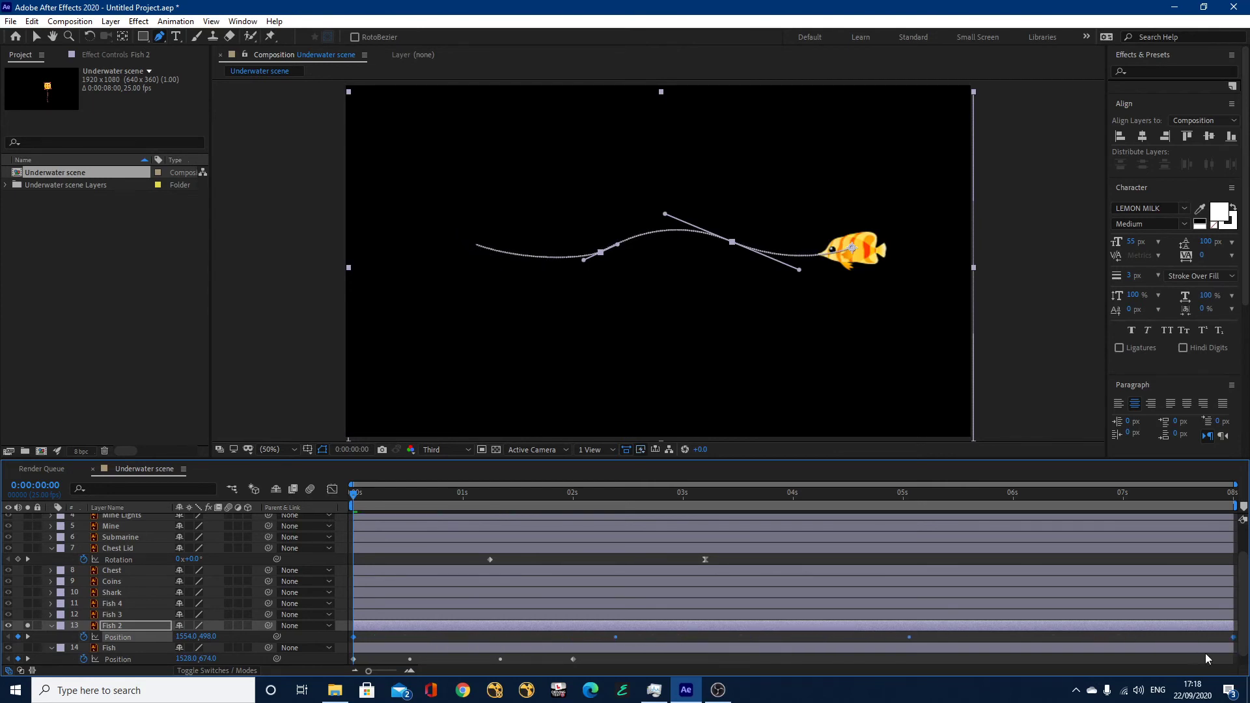
# Step: Preview Fish 2's movement and compress its Position keyframes proportionally so the last one sits at about 5 seconds
pyautogui.press('space')
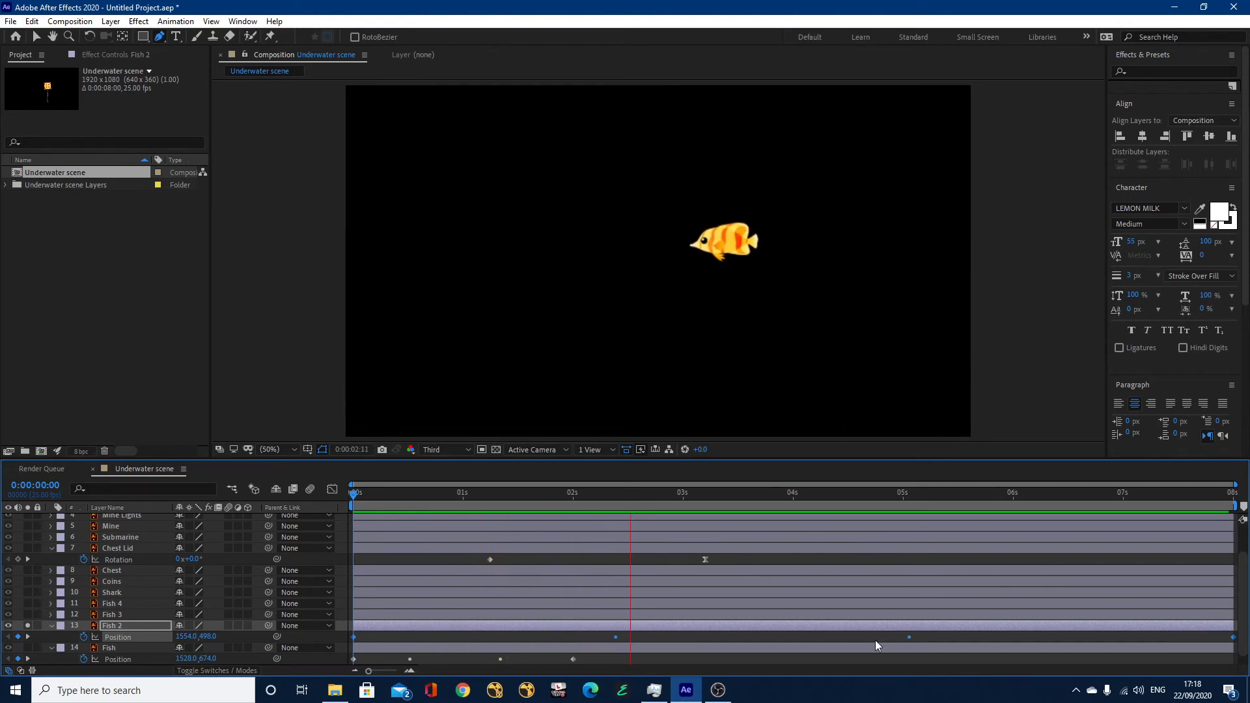
pyautogui.press('space')
pyautogui.moveTo(1237, 641)
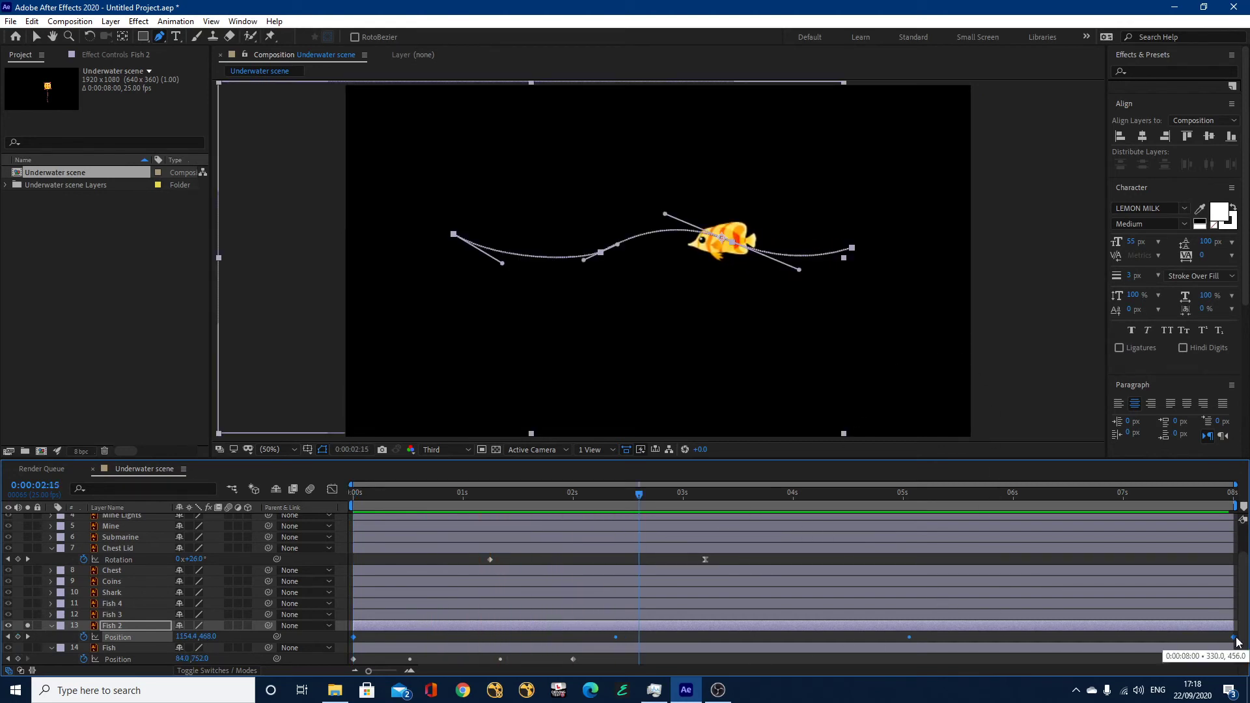
pyautogui.moveTo(1237, 641); pyautogui.dragTo(901, 642)
pyautogui.click(507, 644)
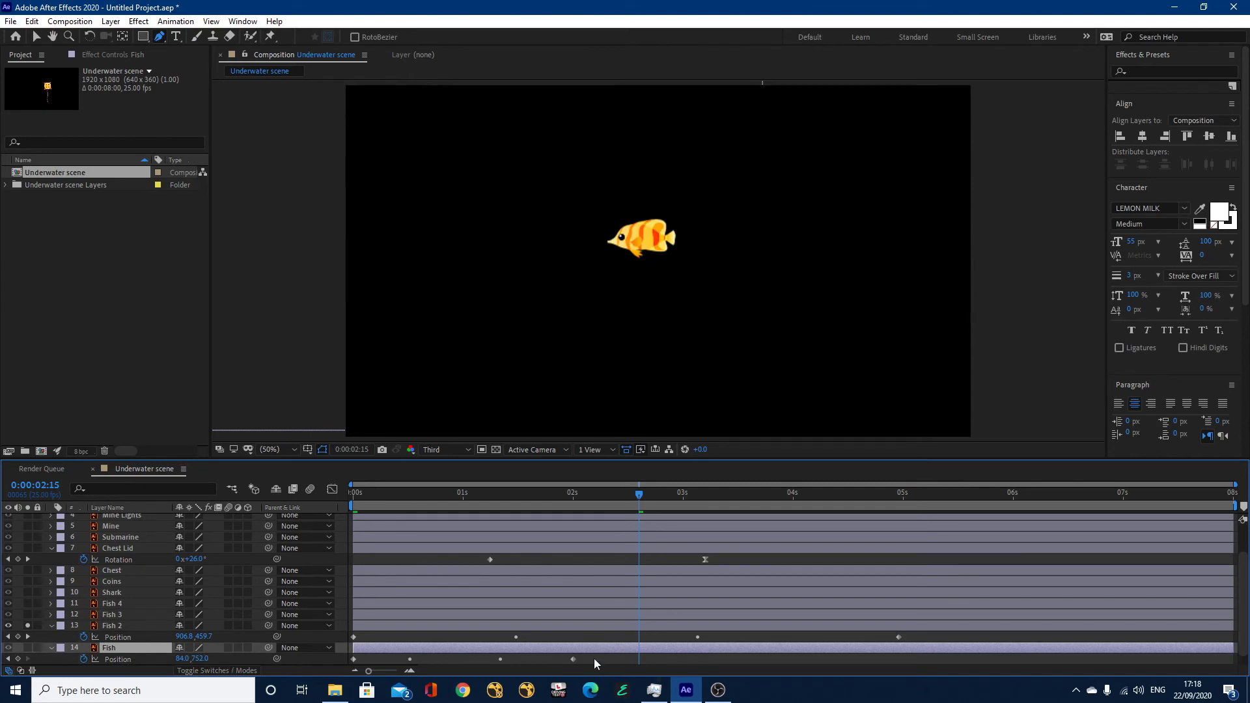
# Step: Stretch the Fish layer's Position keyframes proportionally so the last one lines up with Fish 2's at about 5 seconds
pyautogui.click(343, 657)
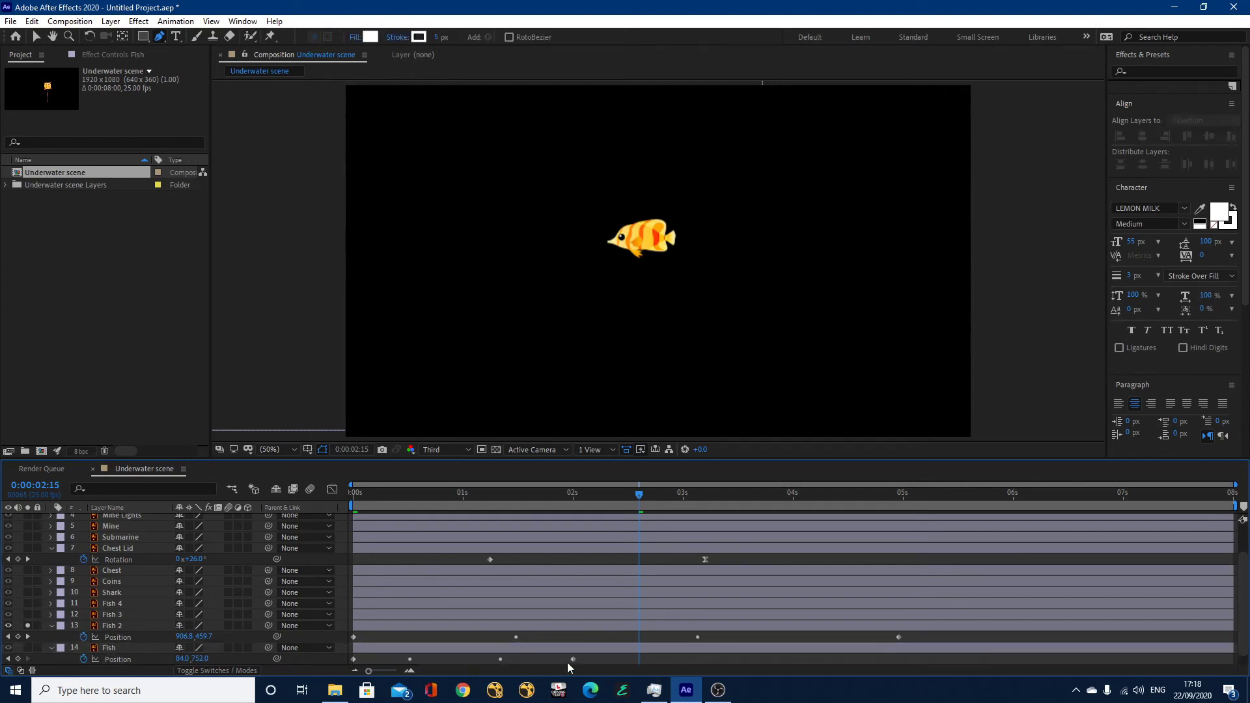
pyautogui.moveTo(591, 656); pyautogui.dragTo(347, 665)
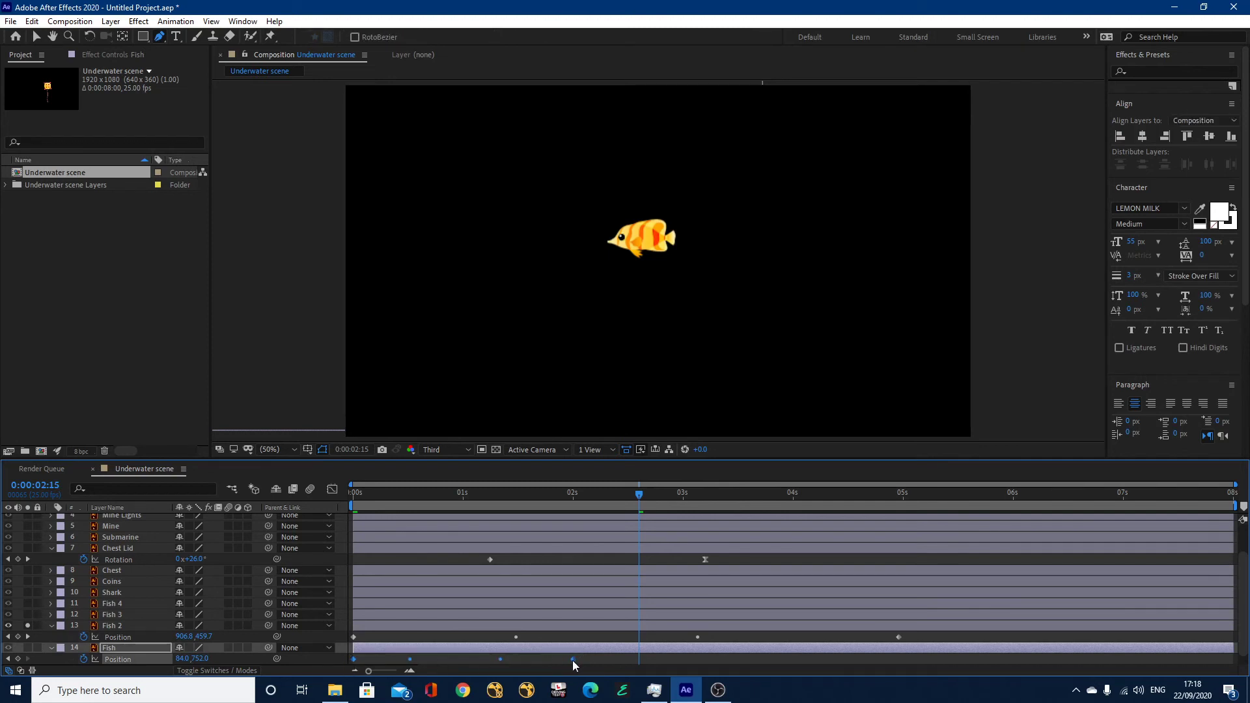
pyautogui.moveTo(572, 660); pyautogui.dragTo(803, 658)
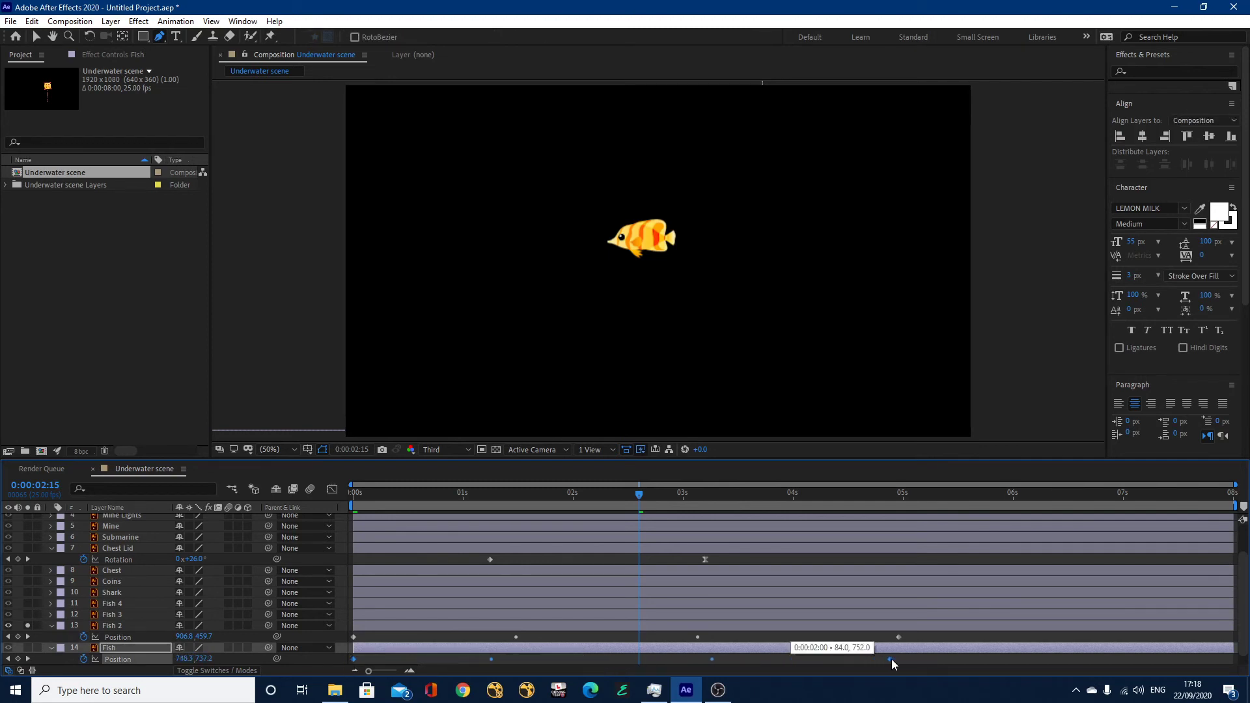
pyautogui.moveTo(896, 659); pyautogui.dragTo(896, 658)
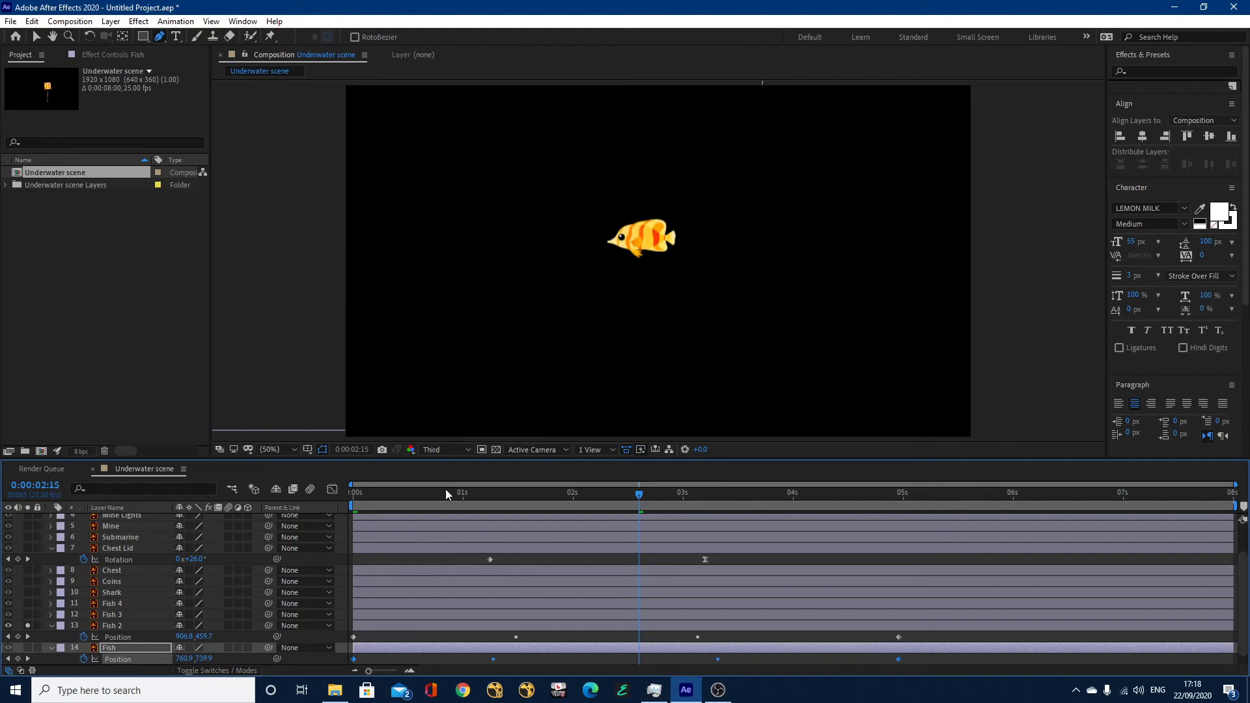
# Step: Return to the first frame, turn off solo for the Fish 2 layer and preview the full scene
pyautogui.moveTo(433, 492); pyautogui.dragTo(337, 502)
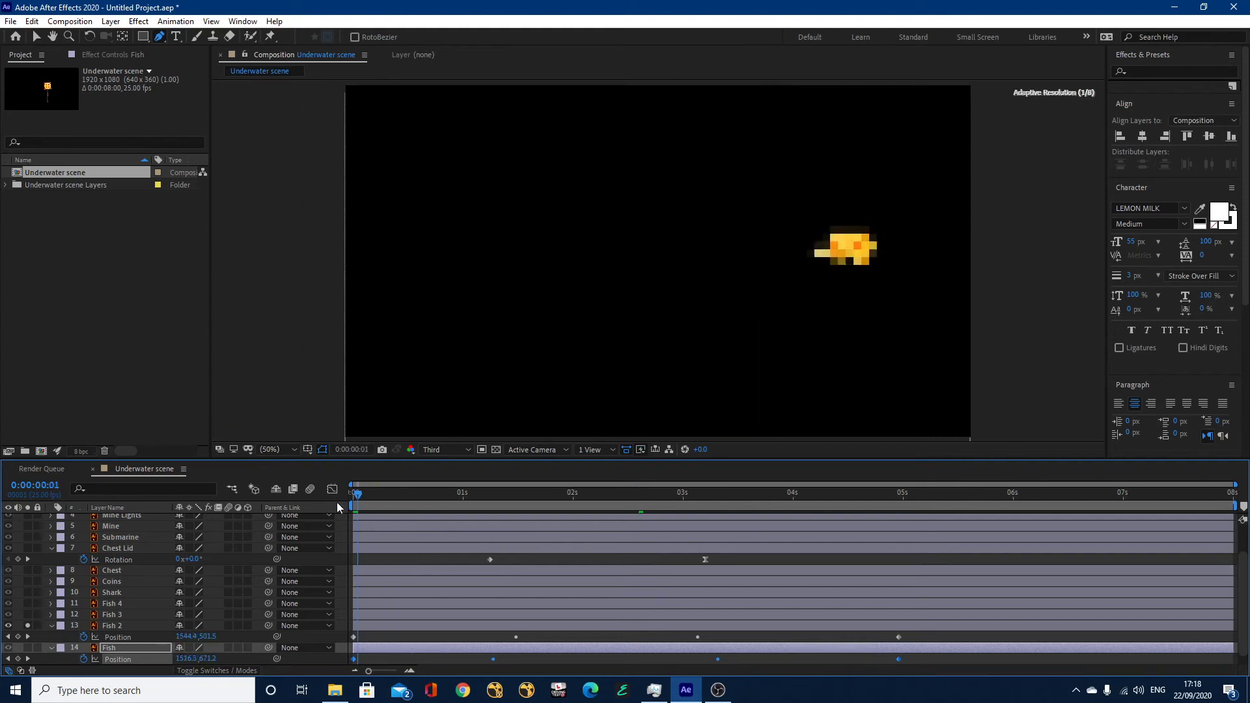
pyautogui.click(27, 625)
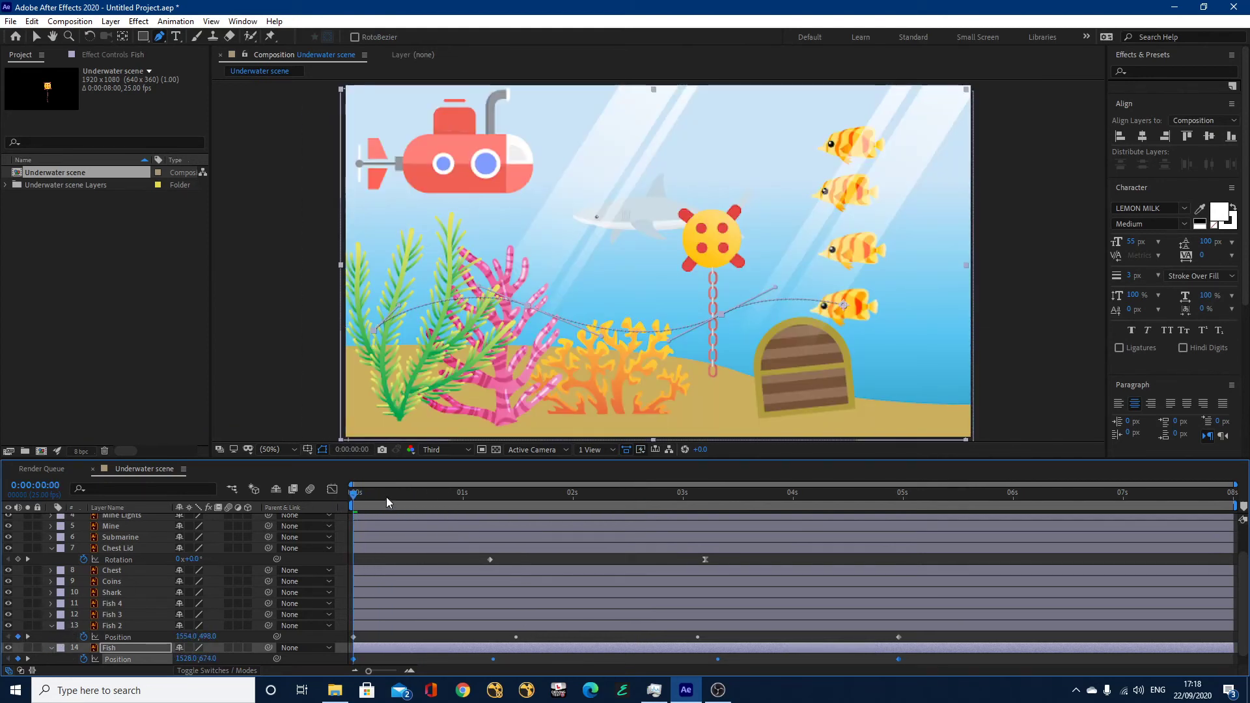
pyautogui.press('space')
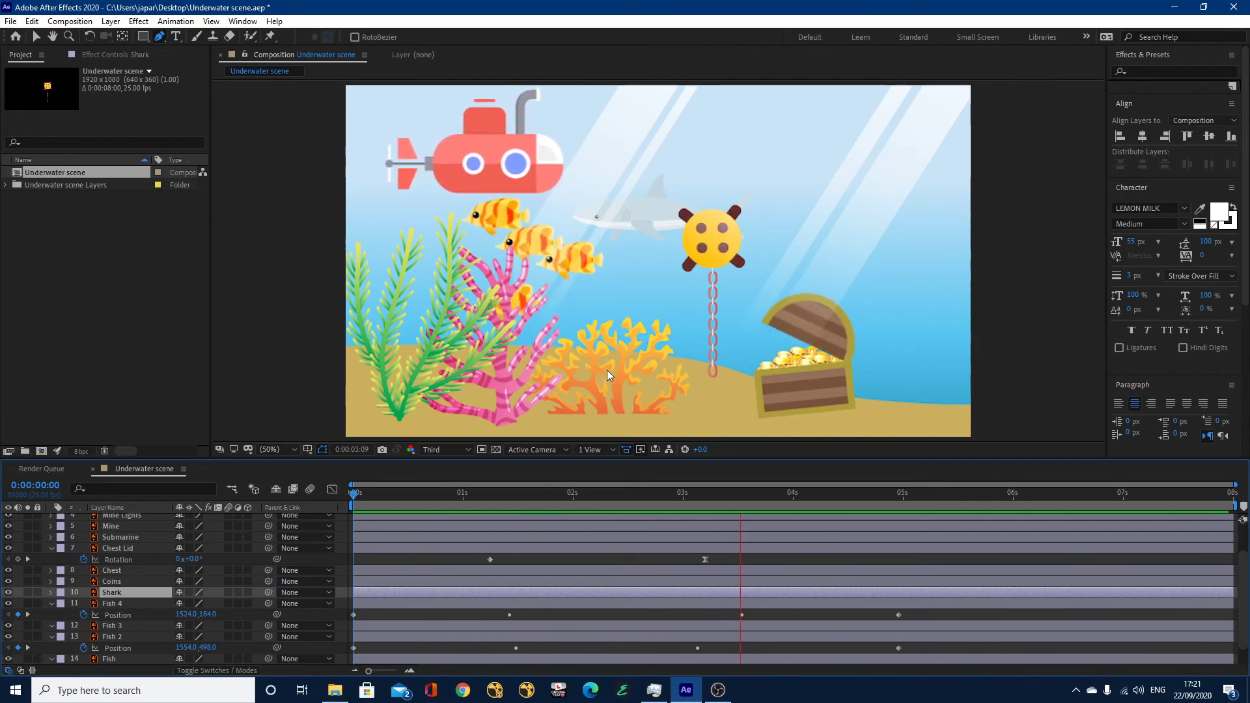
pyautogui.press('space')
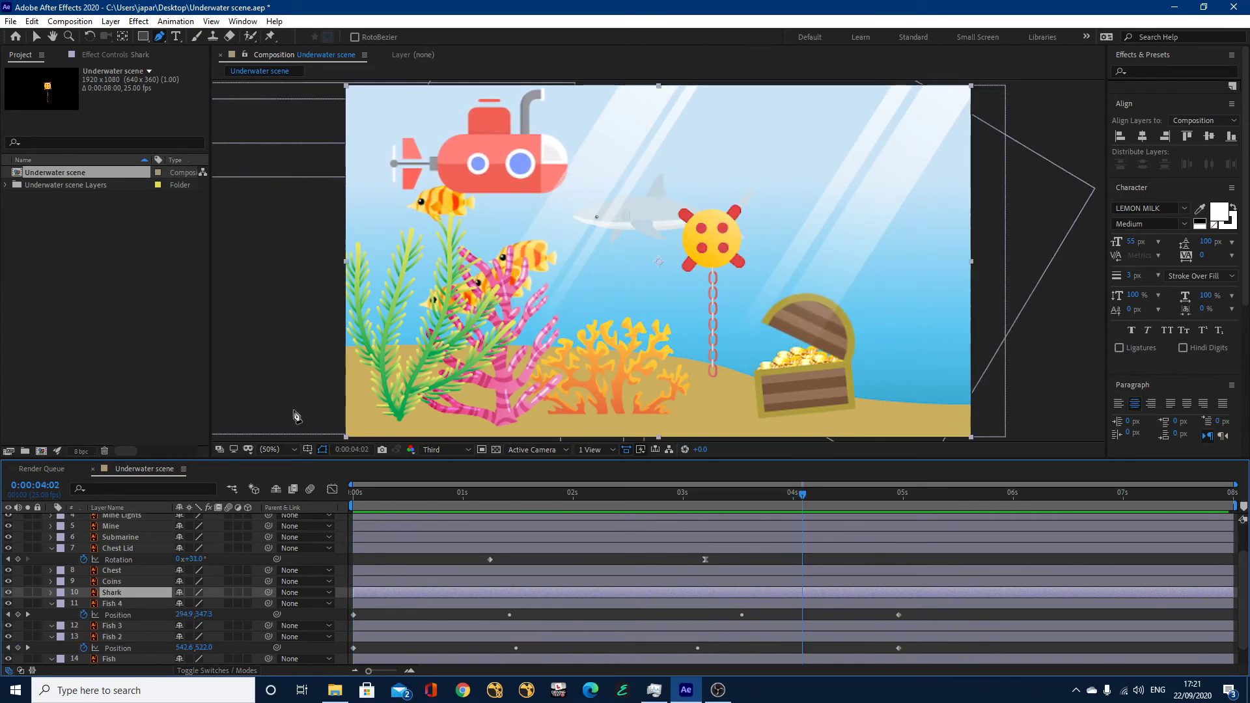
# Step: Move the shark off the scene's right edge to about 2204, 572 and add a starting Position keyframe at the first frame
pyautogui.click(37, 38)
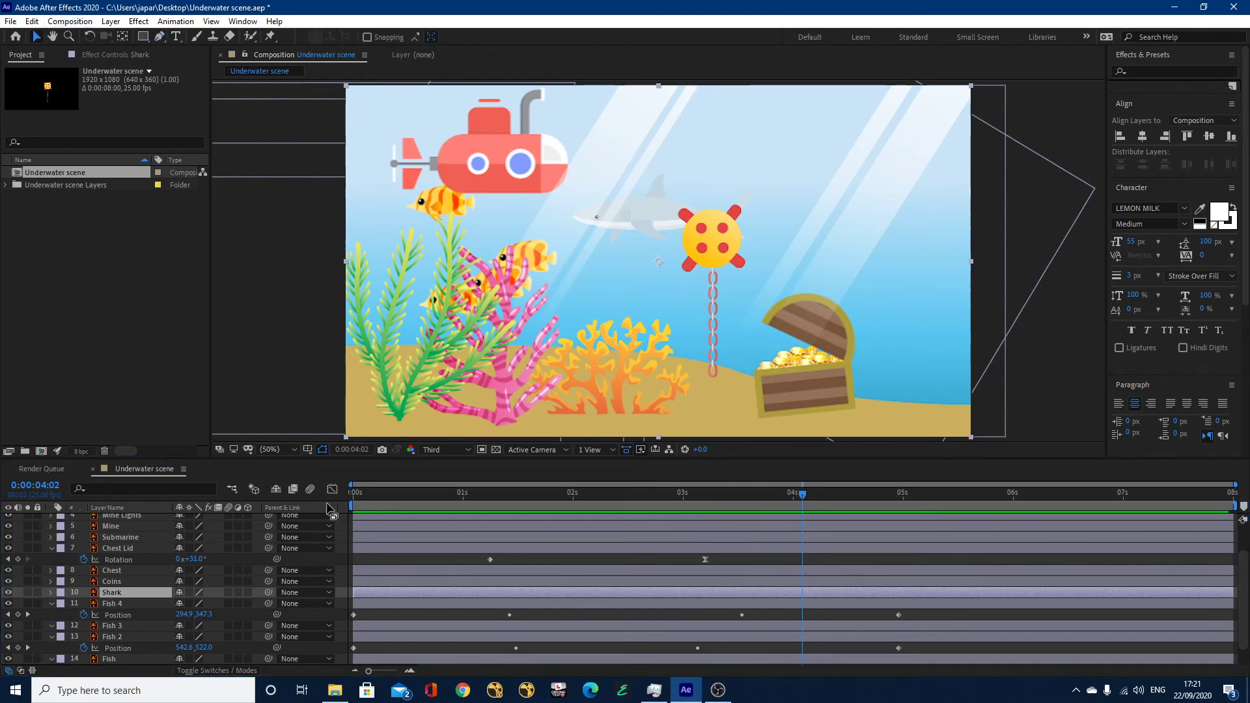
pyautogui.moveTo(618, 221); pyautogui.dragTo(1018, 241)
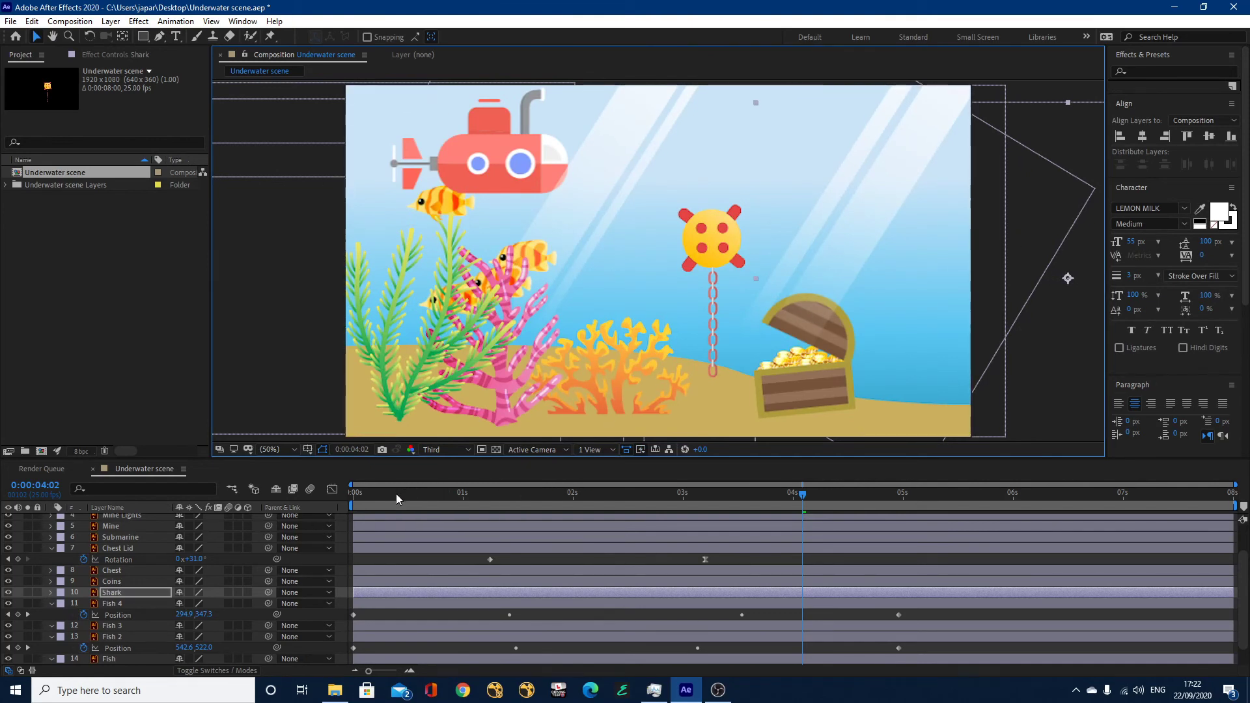
pyautogui.moveTo(396, 494); pyautogui.dragTo(322, 502)
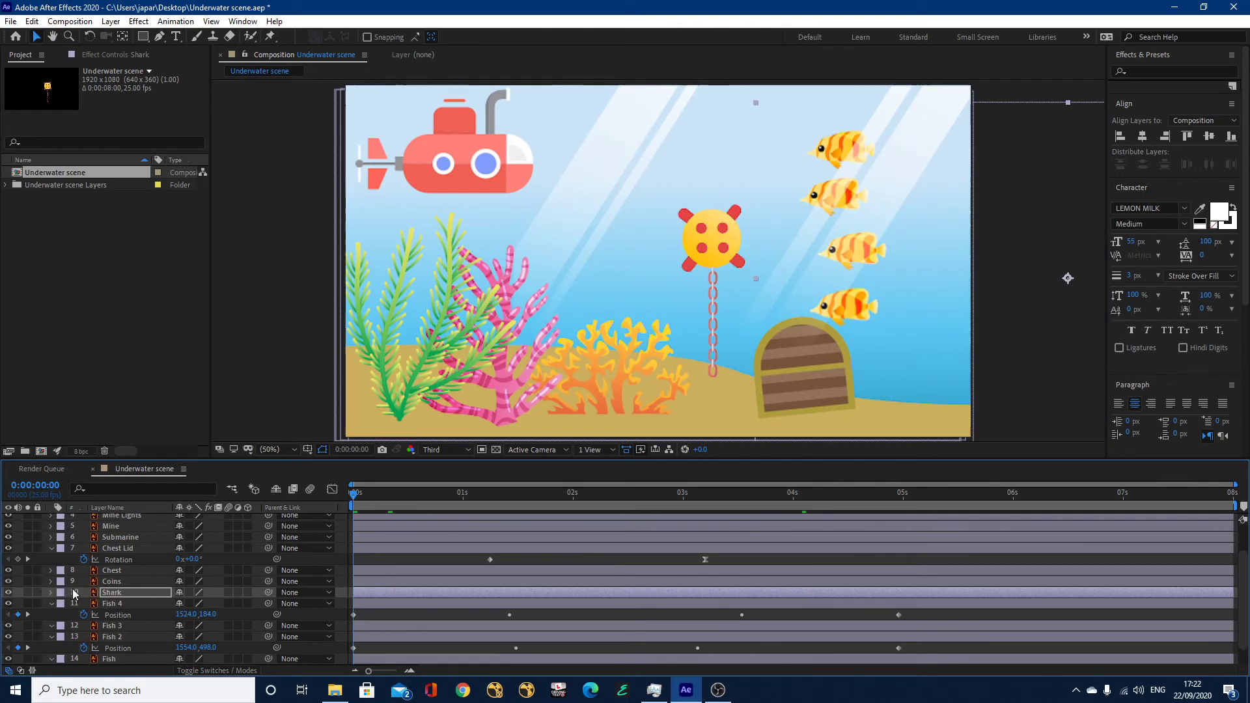
pyautogui.press('p')
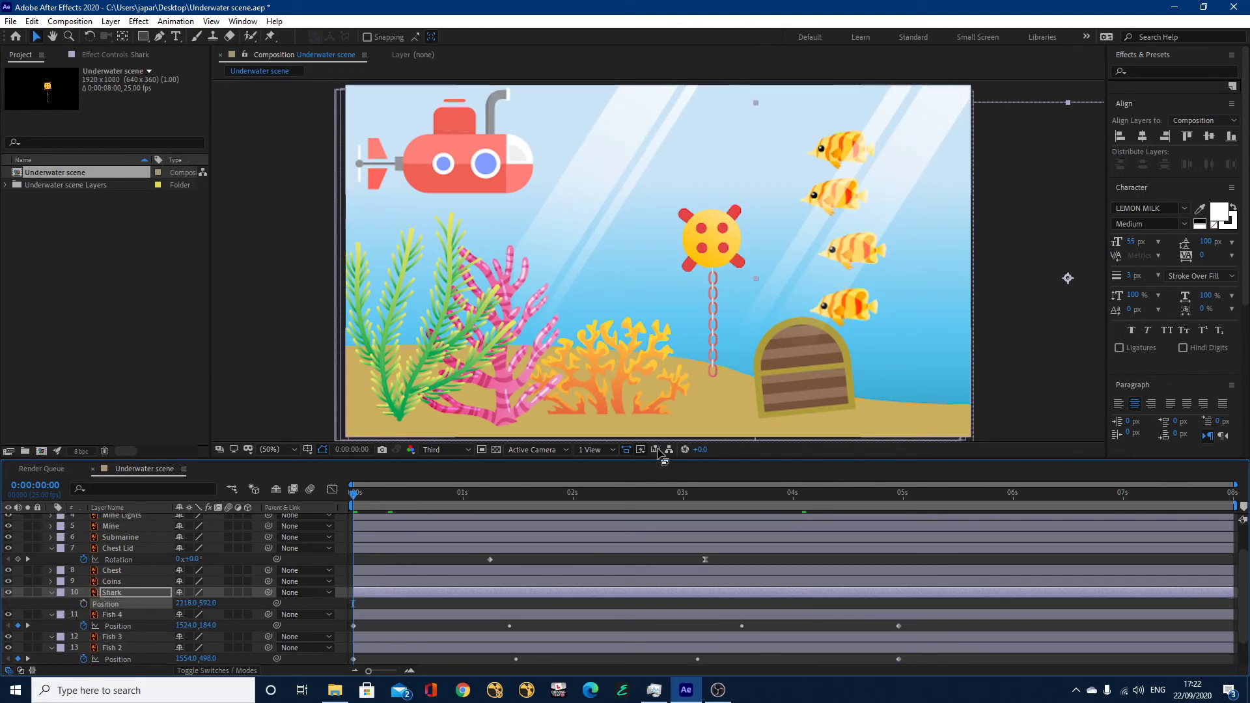
pyautogui.moveTo(1042, 289)
pyautogui.mouseDown()
pyautogui.moveTo(1006, 284)
pyautogui.moveTo(1030, 285)
pyautogui.mouseUp()
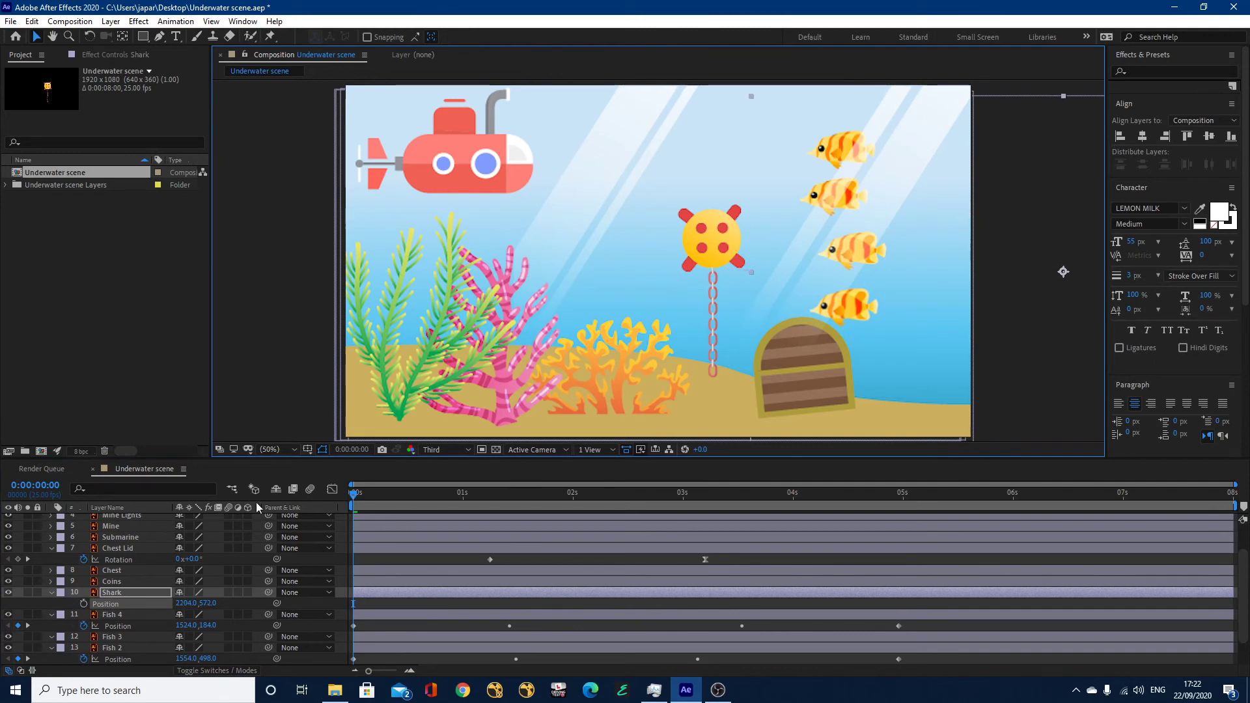
pyautogui.click(82, 603)
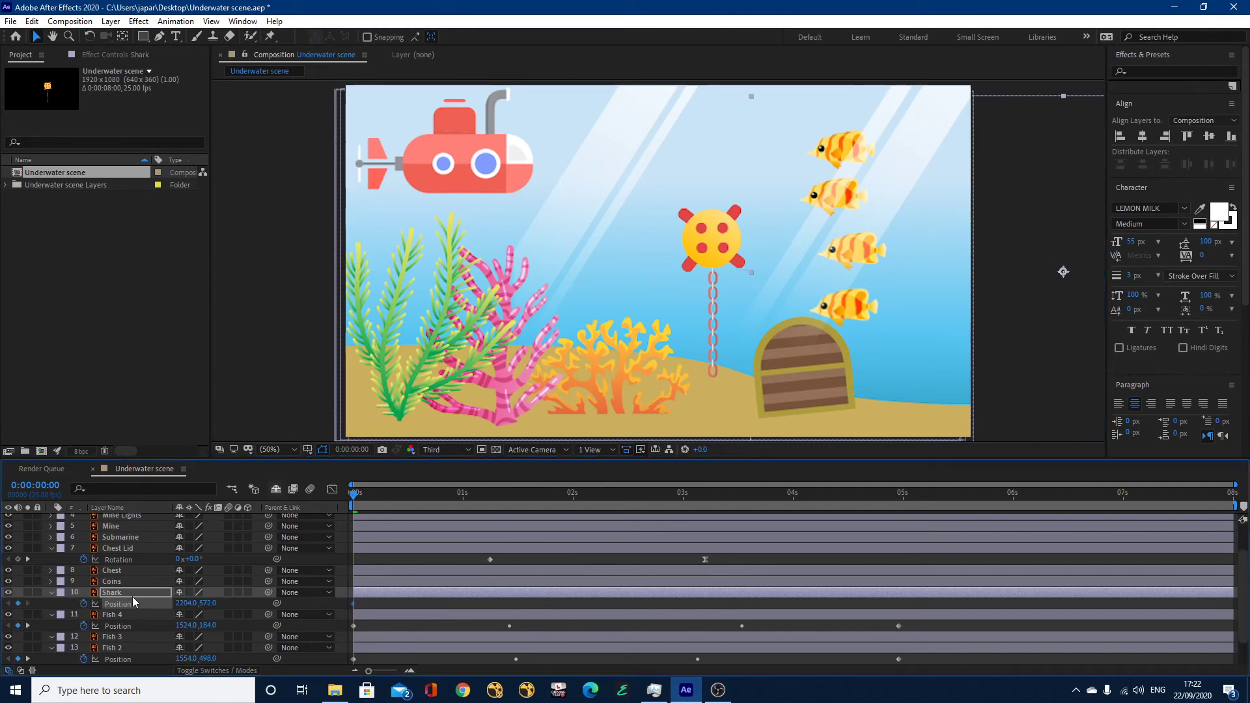
# Step: At 0:00:04:24, move the shark back into the scene to about 1448, 612, and preview the animation from the start
pyautogui.click(901, 500)
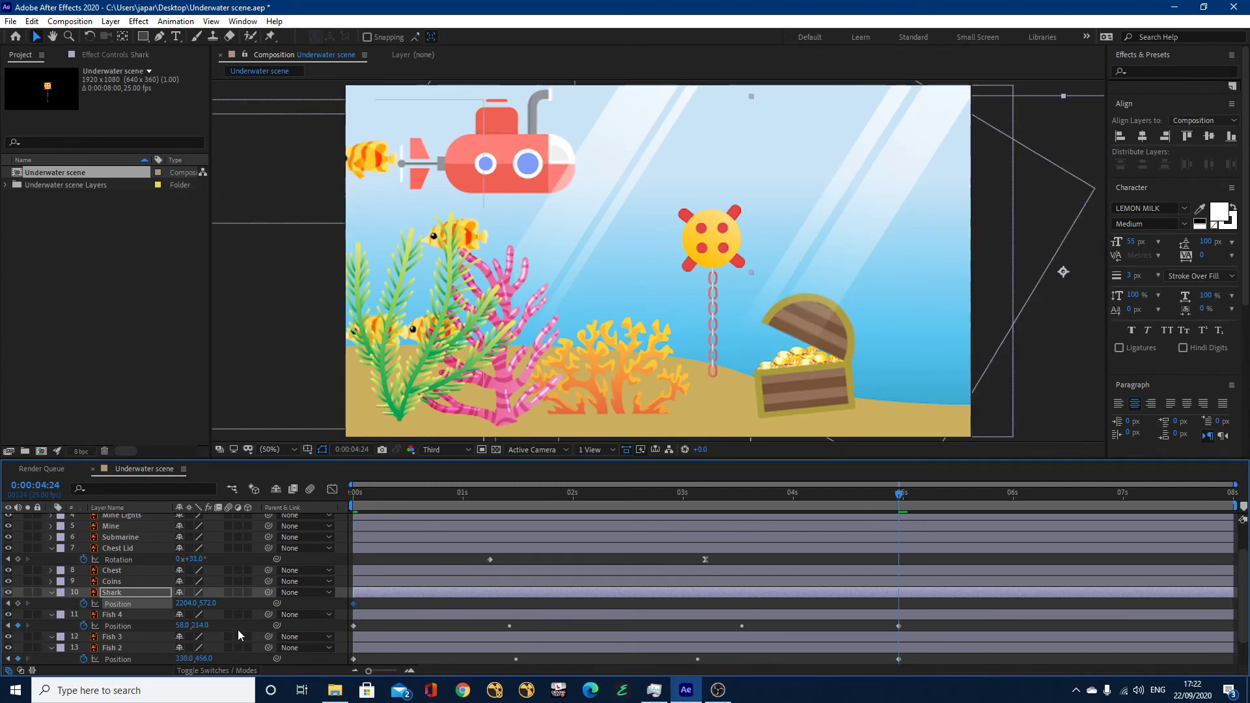
pyautogui.moveTo(1041, 262); pyautogui.dragTo(794, 272)
pyautogui.moveTo(903, 496); pyautogui.dragTo(332, 514)
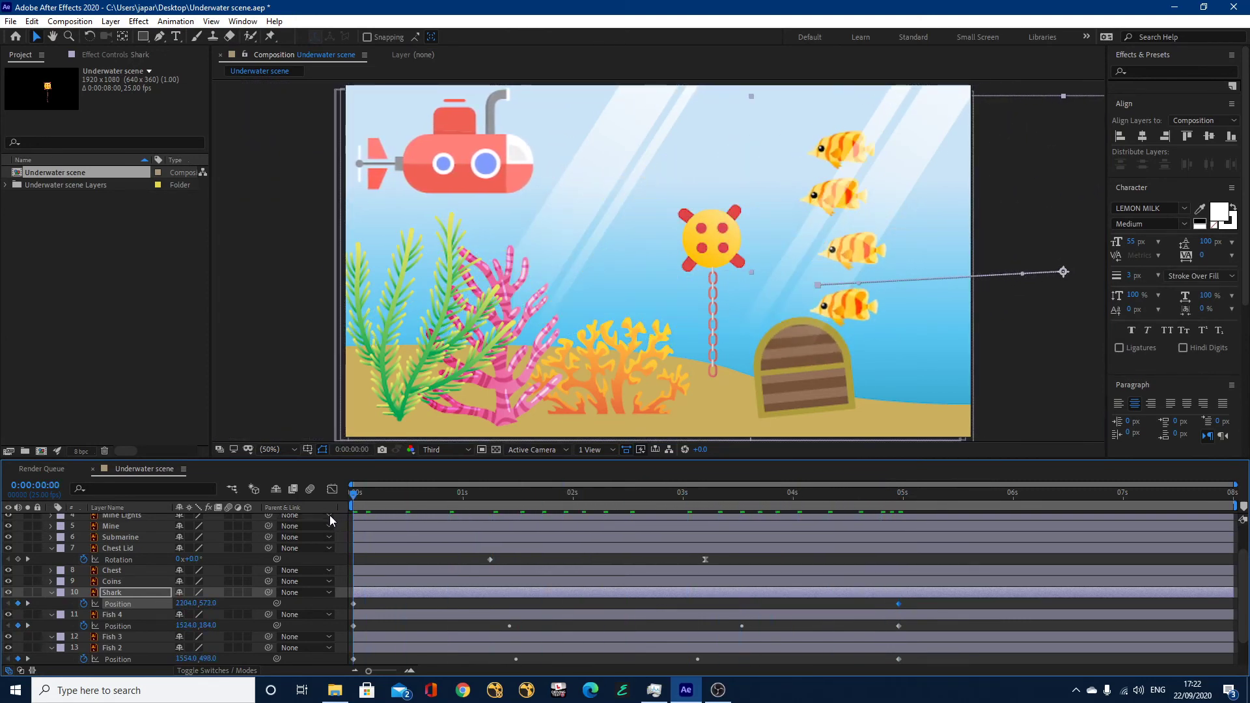
pyautogui.press('space')
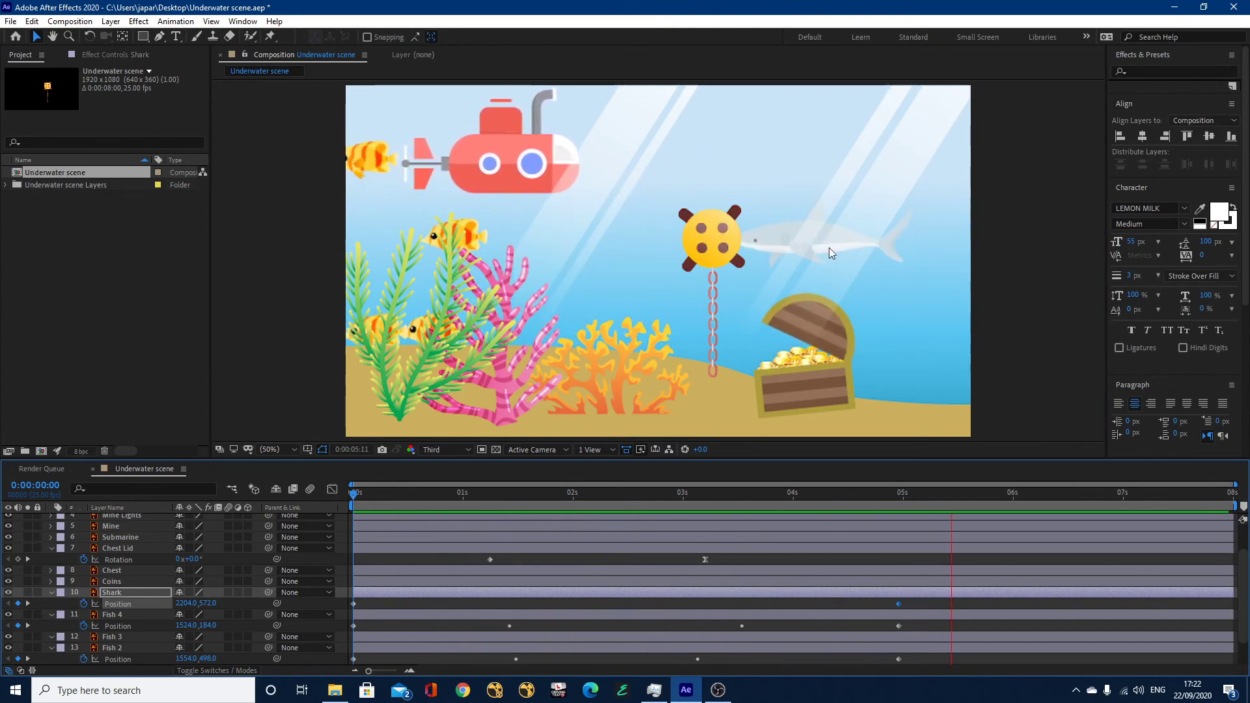
pyautogui.press('space')
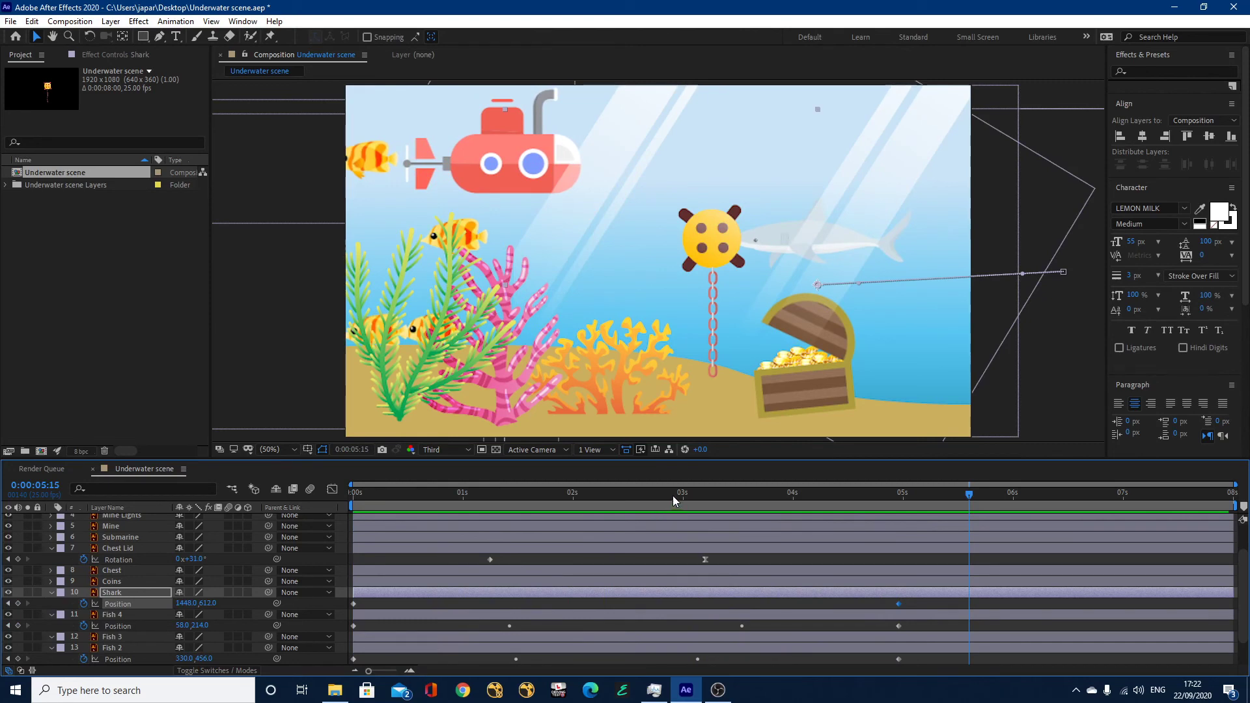
# Step: Return to the first frame and collapse the expanded properties of the Chest Lid, Shark, Fish 4, Fish 2 and Fish layers
pyautogui.moveTo(674, 500); pyautogui.dragTo(297, 493)
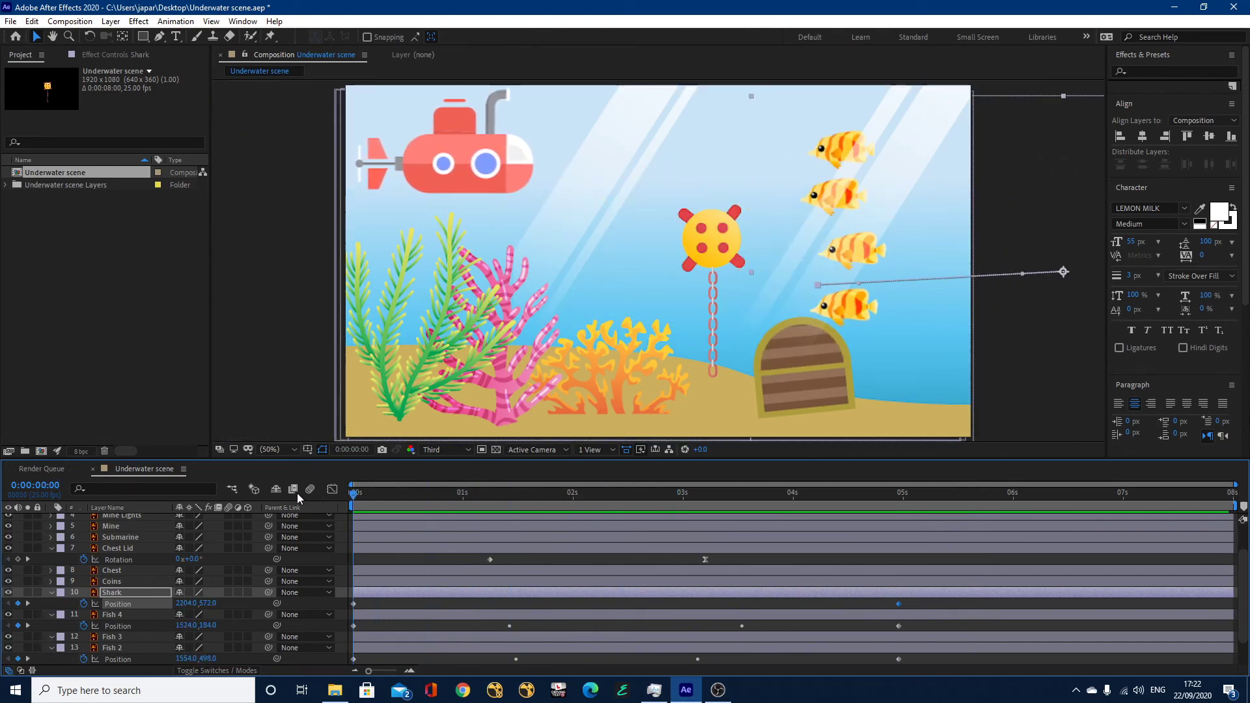
pyautogui.click(51, 548)
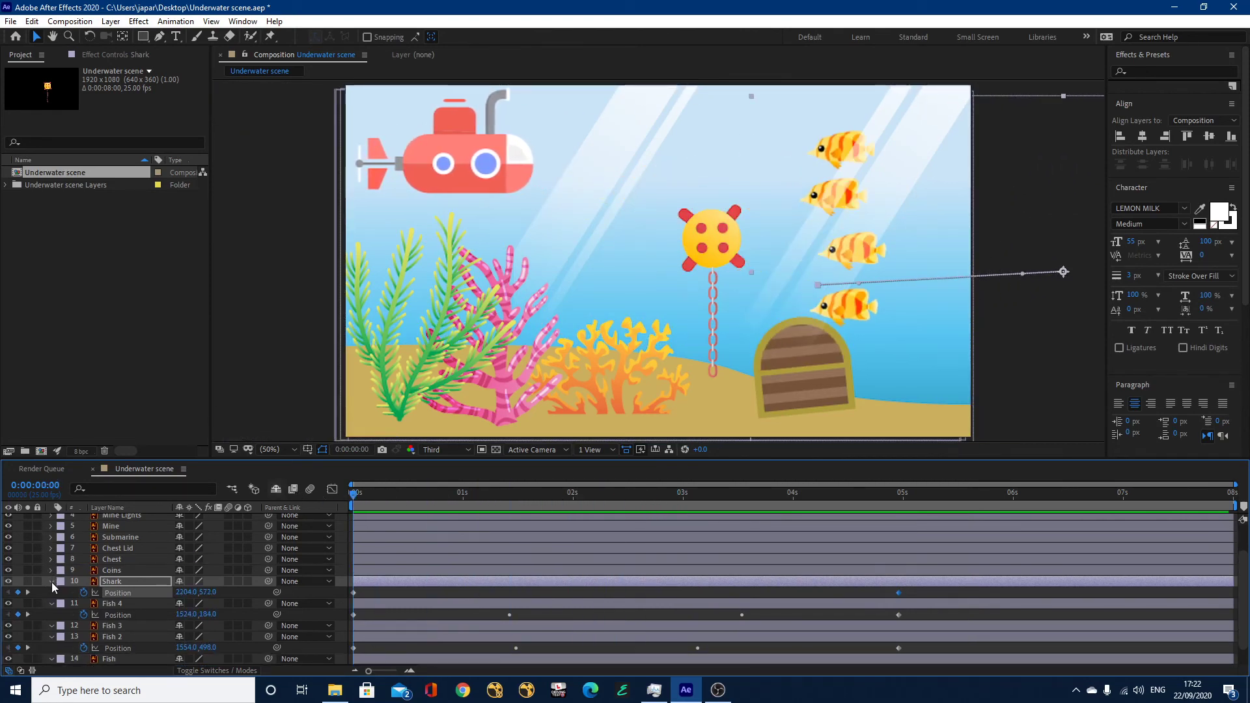
pyautogui.click(52, 582)
pyautogui.click(50, 593)
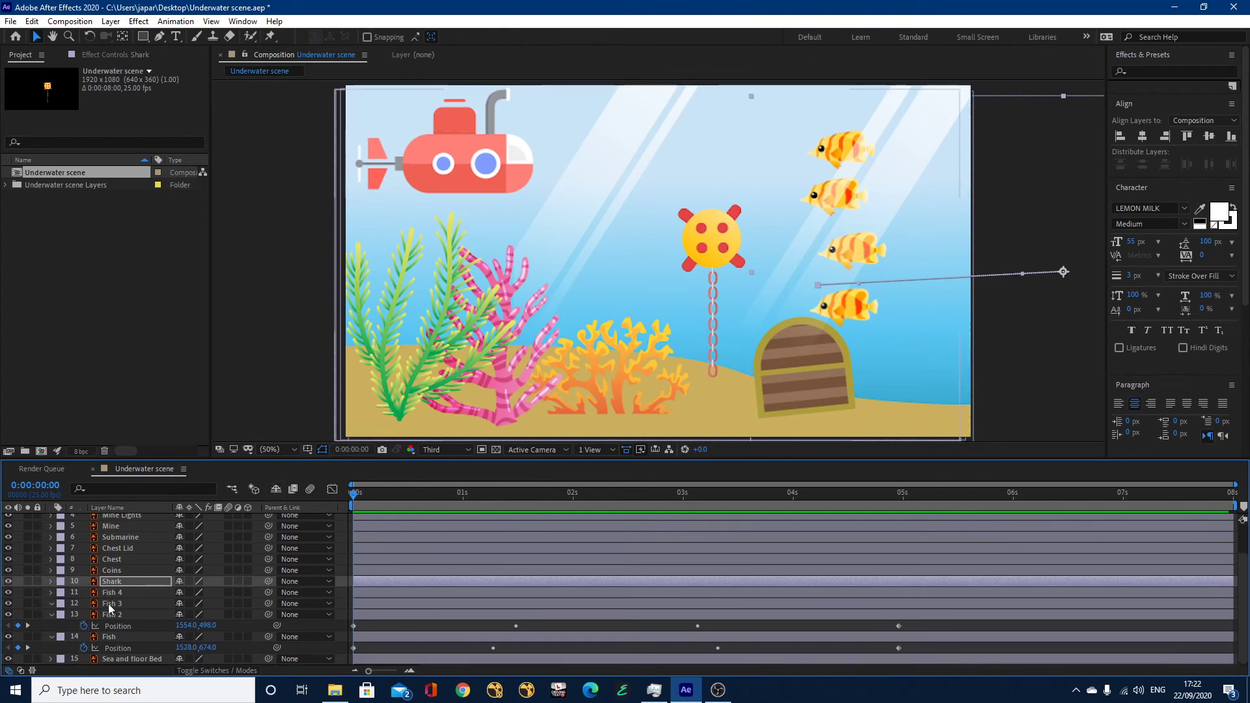
pyautogui.click(52, 615)
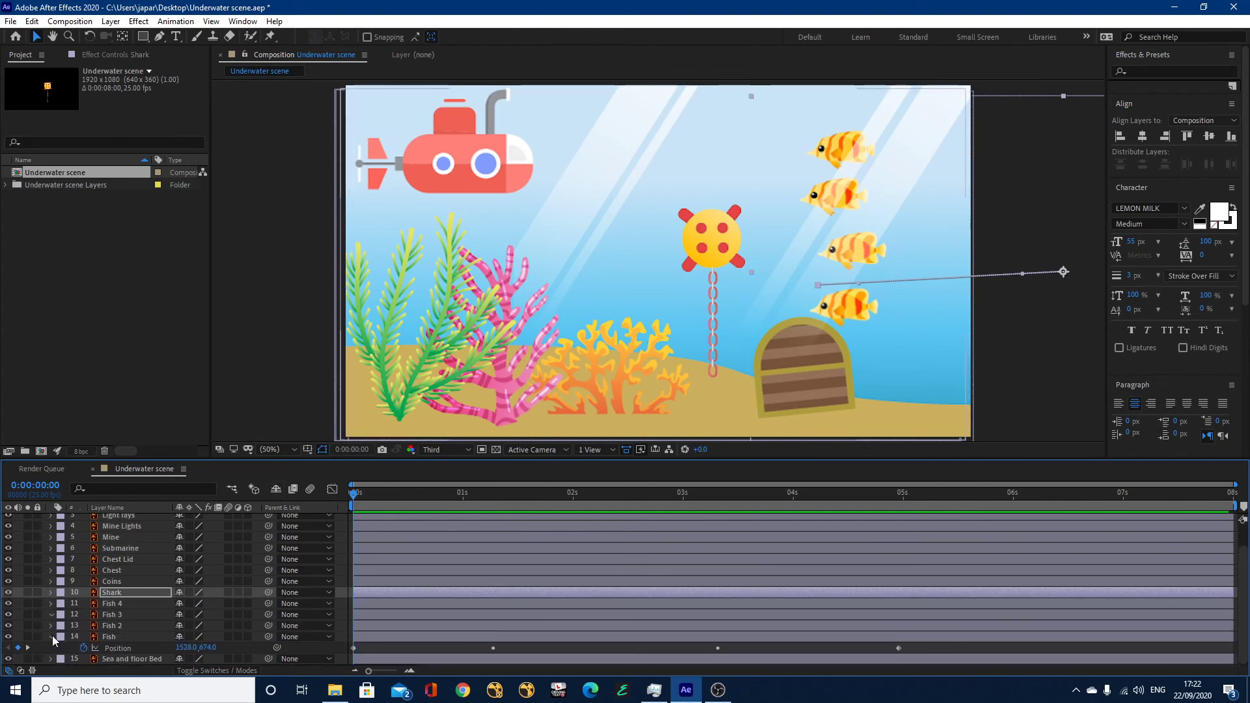
pyautogui.click(52, 636)
pyautogui.scroll(1, 137, 559)
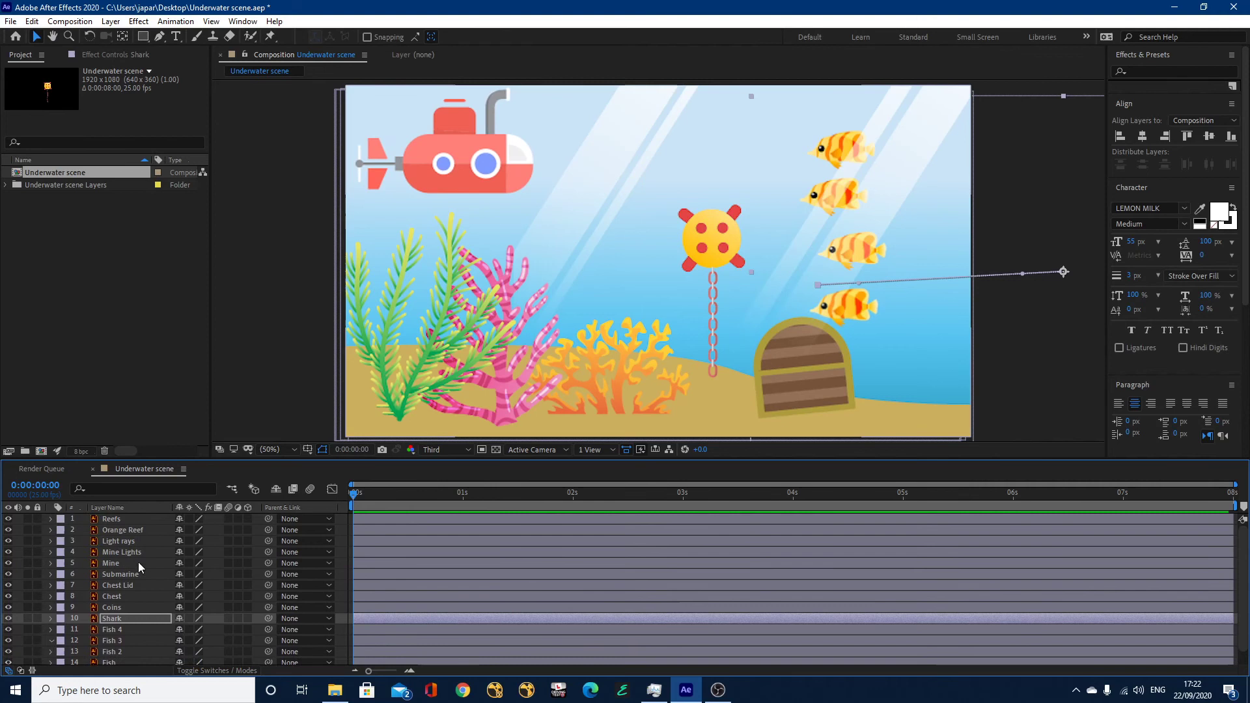
# Step: Select the Reefs layer and briefly hide and reshow it to check which artwork it contains
pyautogui.click(123, 520)
pyautogui.click(8, 520)
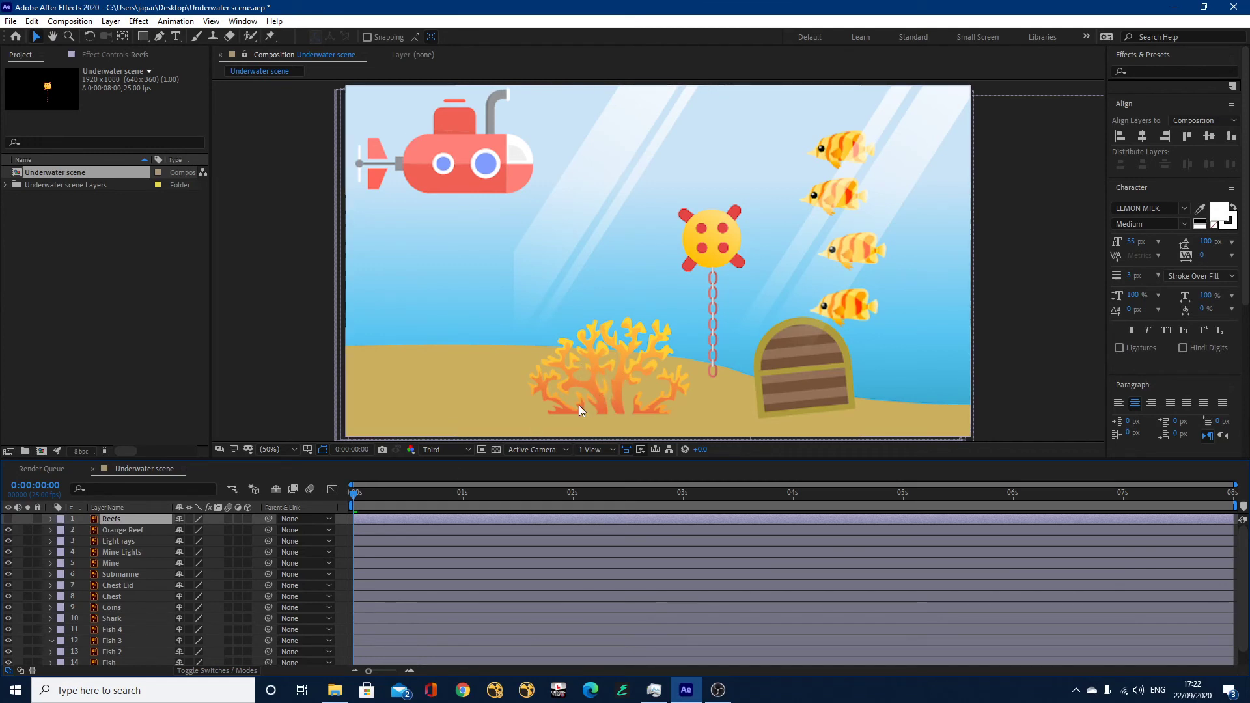
pyautogui.click(8, 519)
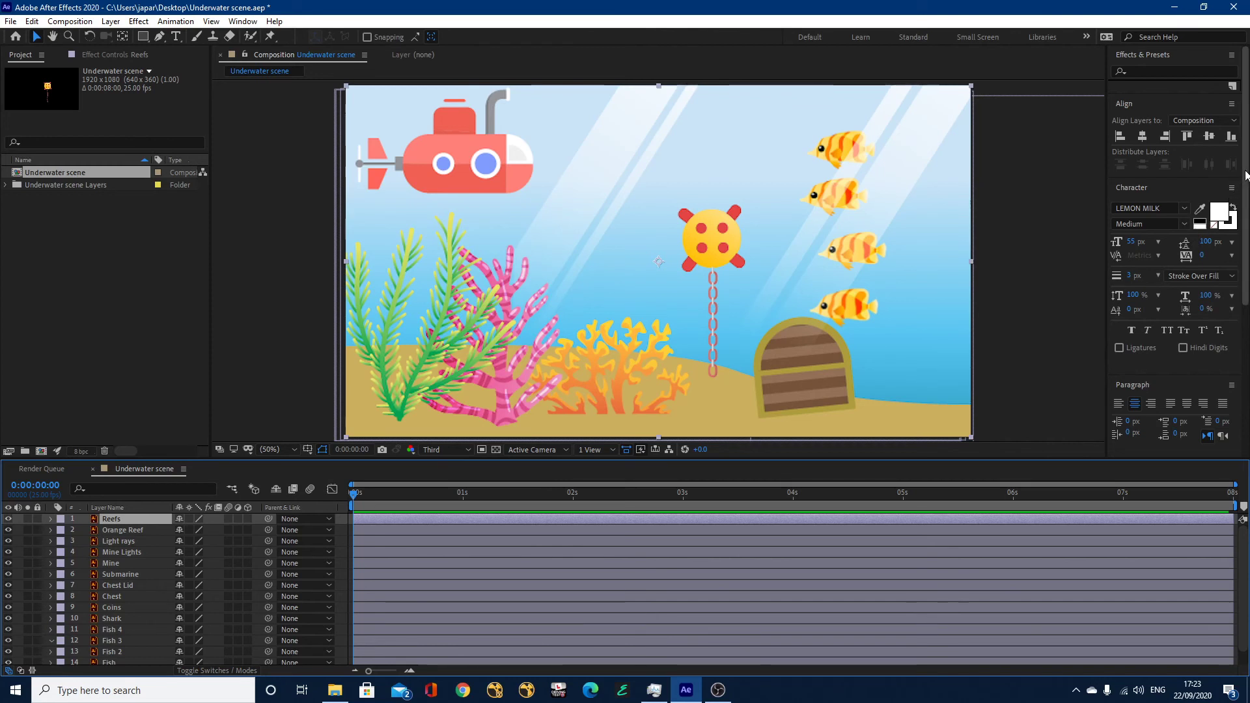
# Step: Bring up the effects and presets list and search it for "Turb"
pyautogui.scroll(-5, 1237, 169)
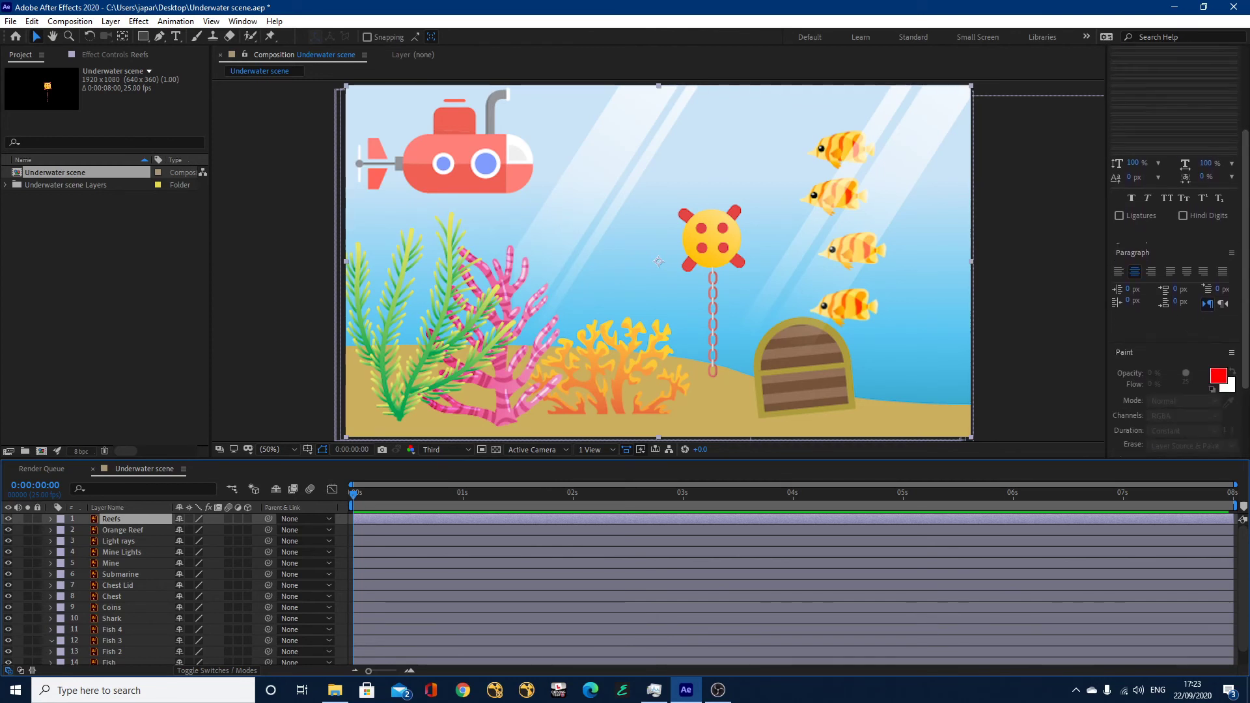
pyautogui.scroll(5, 1172, 196)
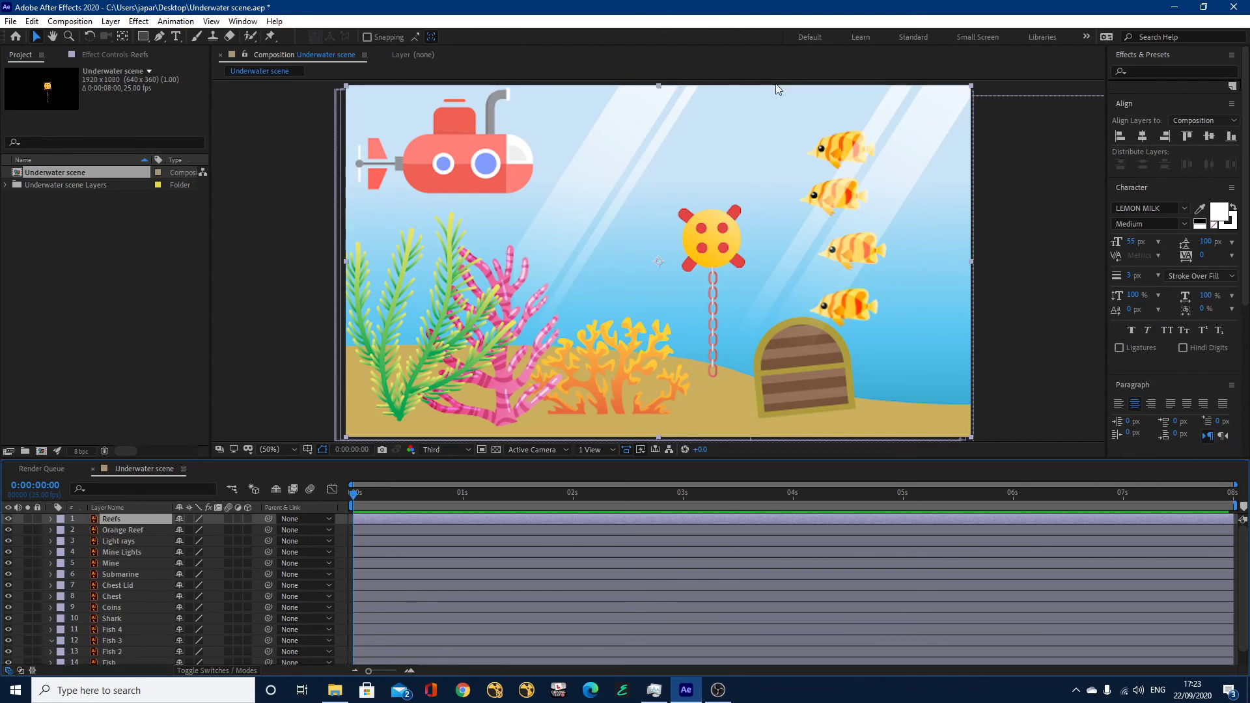
pyautogui.click(243, 21)
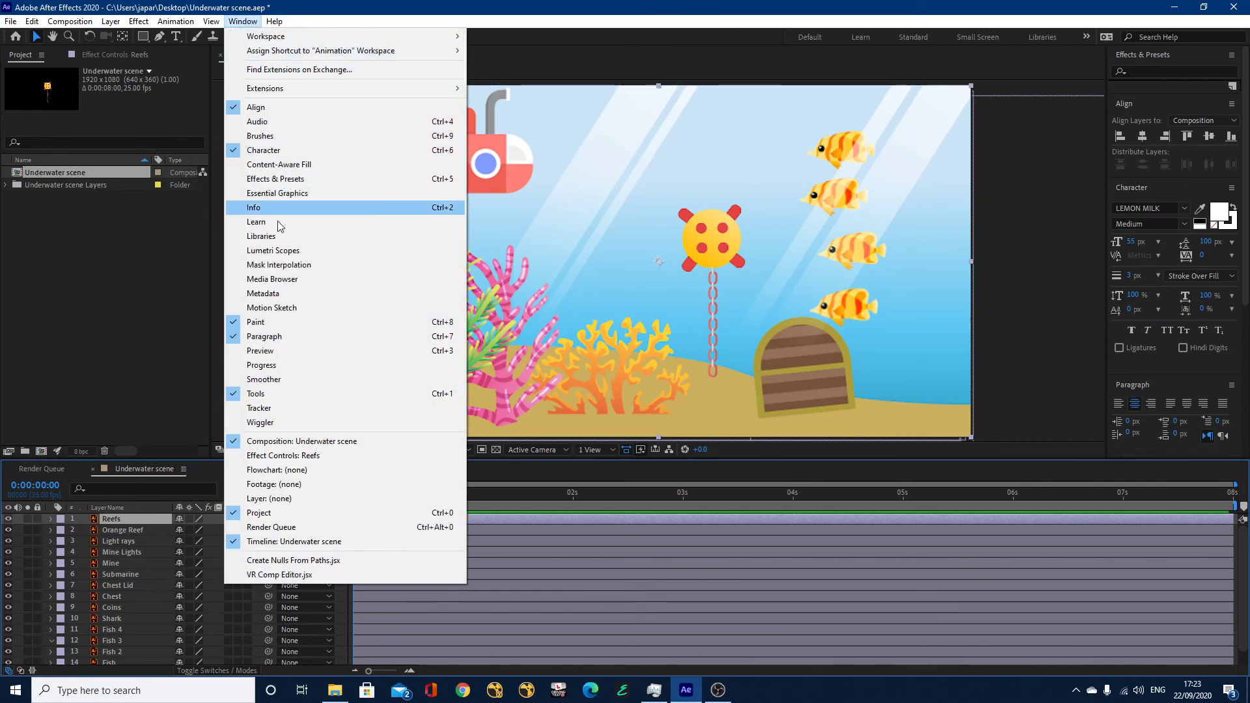
pyautogui.click(280, 178)
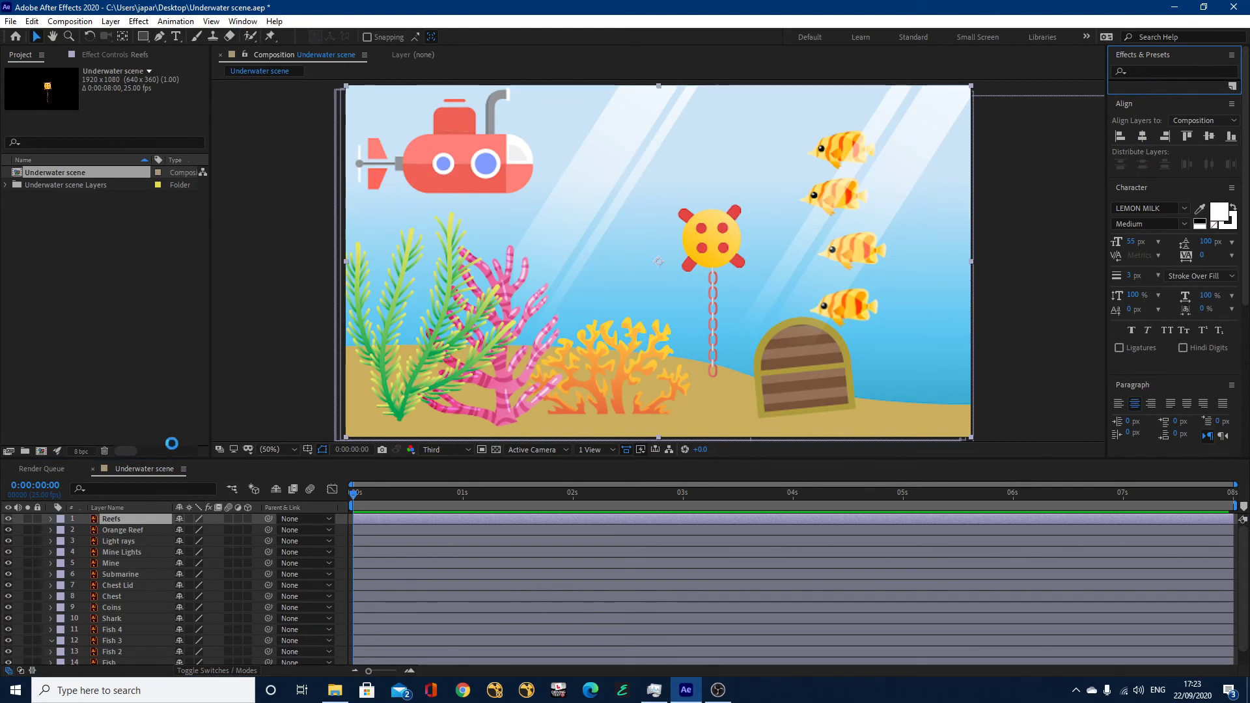
pyautogui.click(1145, 69)
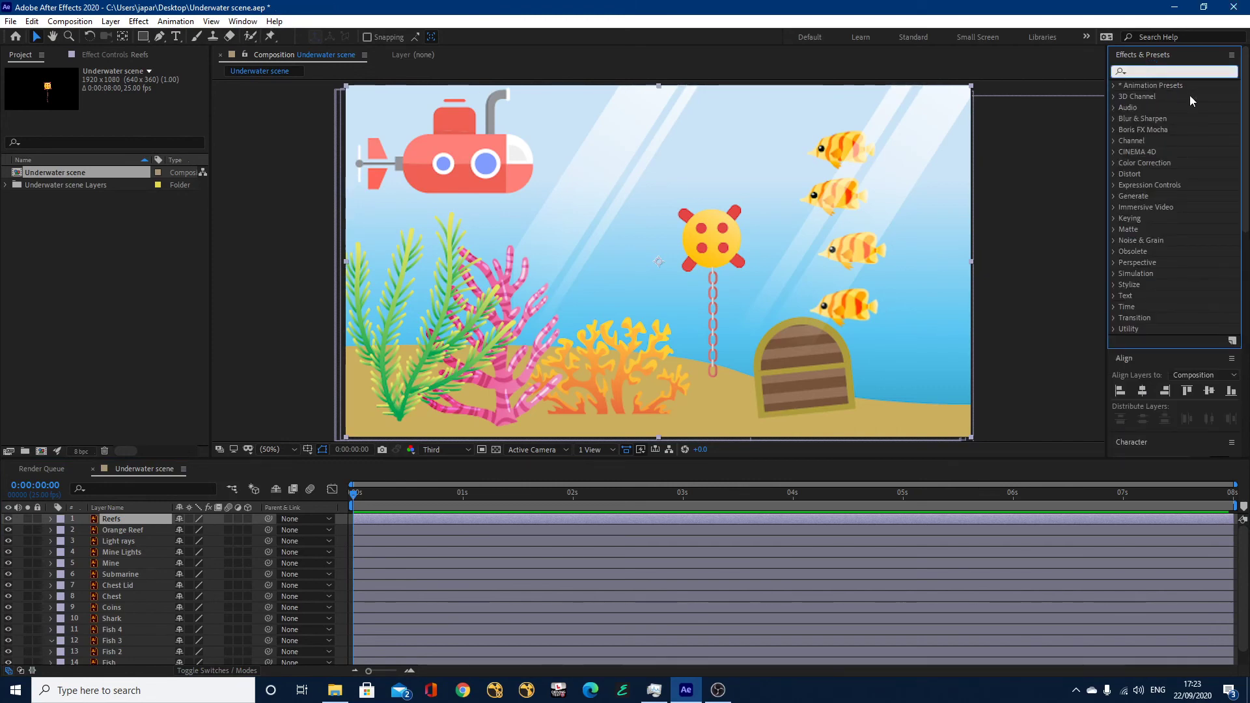
pyautogui.write('T')
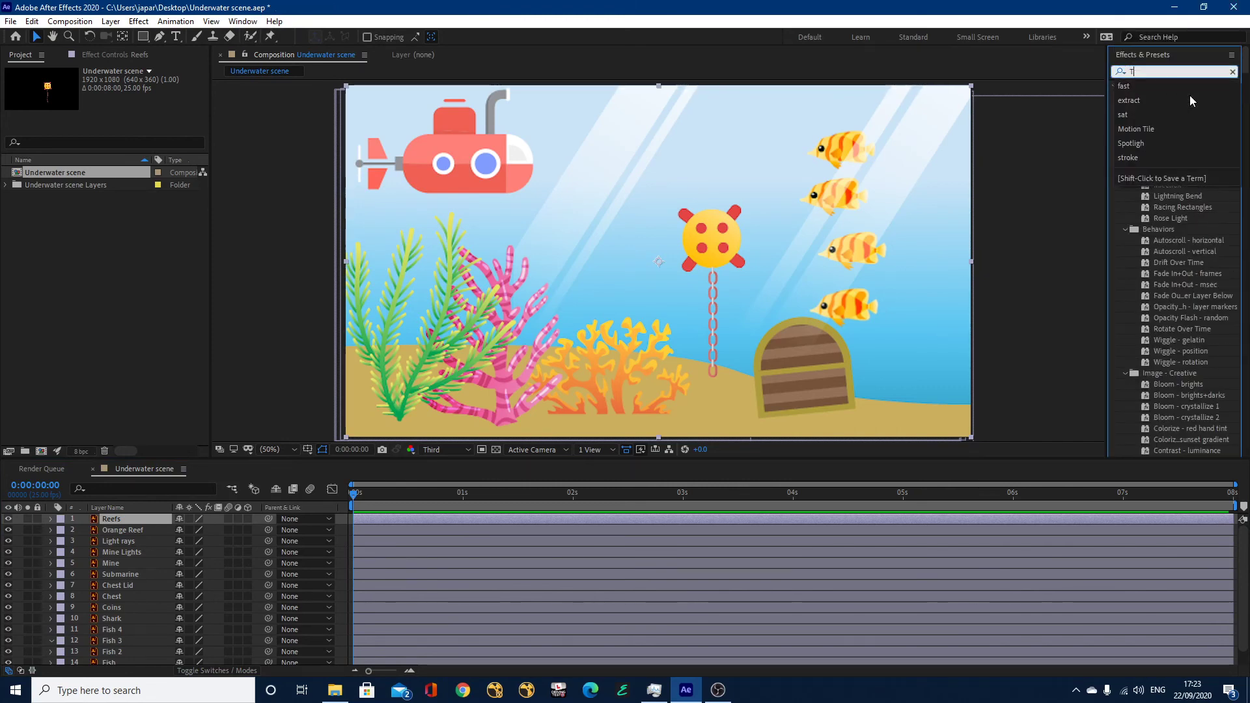
pyautogui.write('urb')
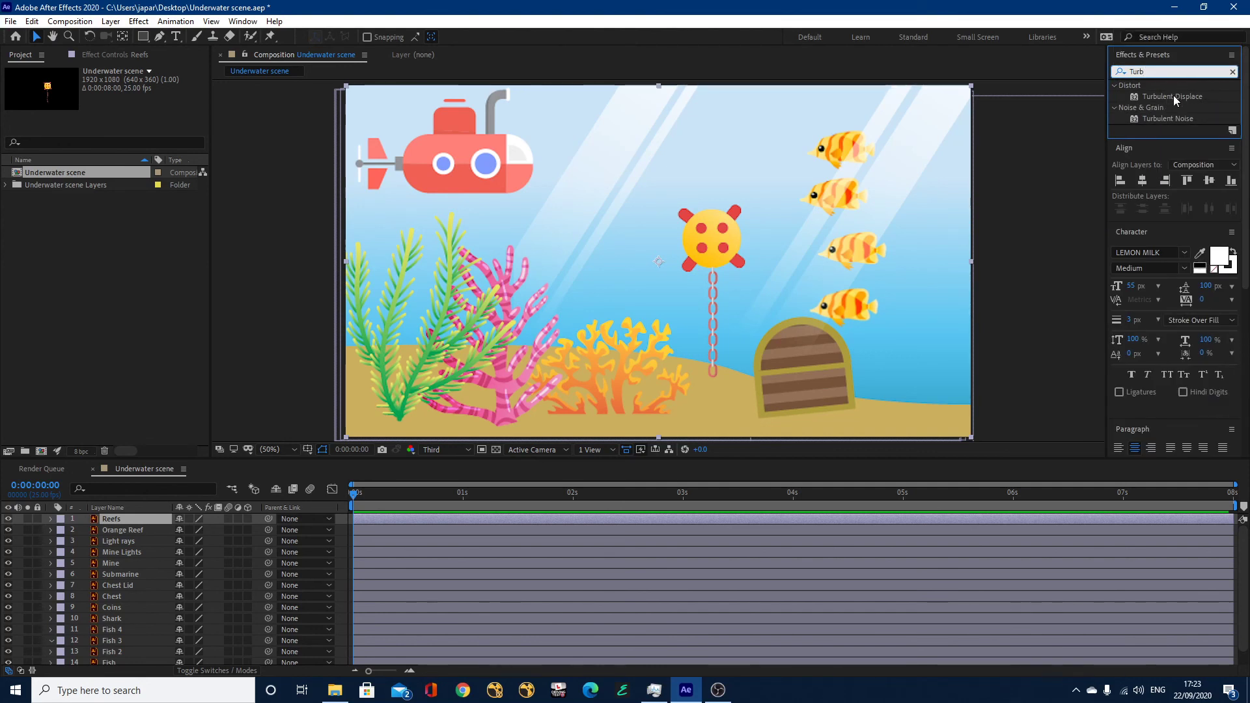
# Step: Apply the Turbulent Displace effect to the Reefs layer and show its effect settings
pyautogui.moveTo(1173, 95); pyautogui.dragTo(615, 509)
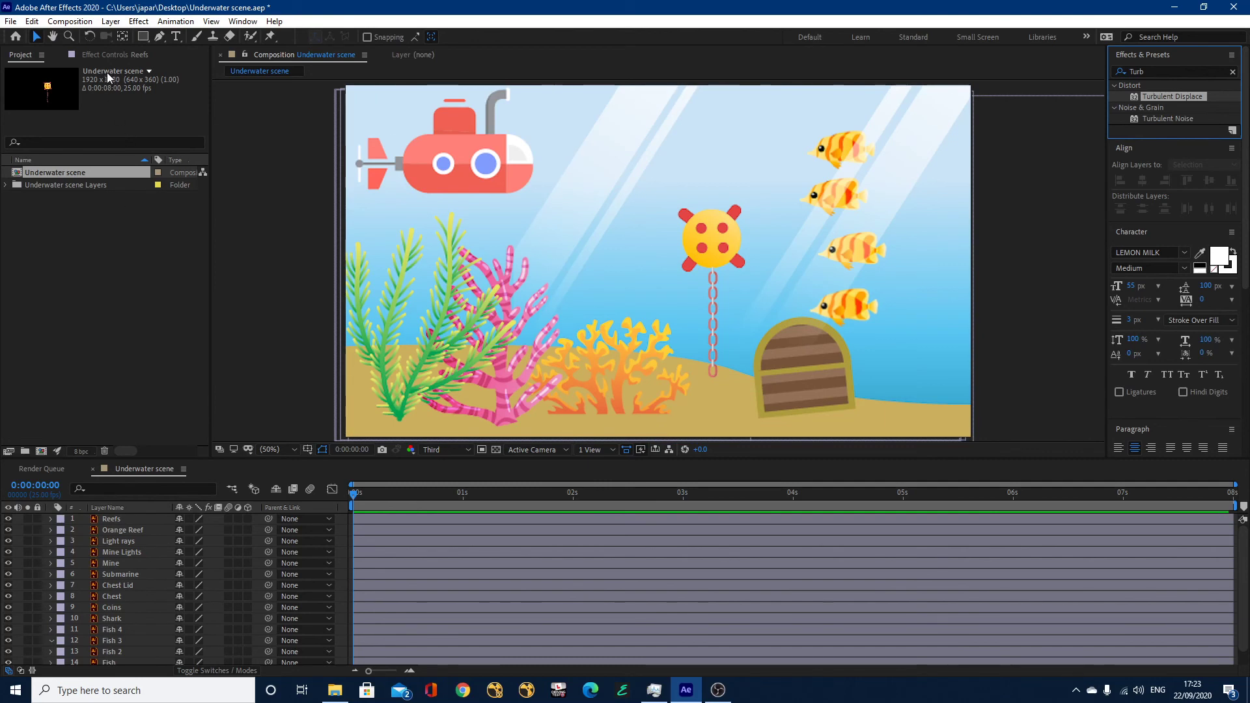
pyautogui.click(119, 56)
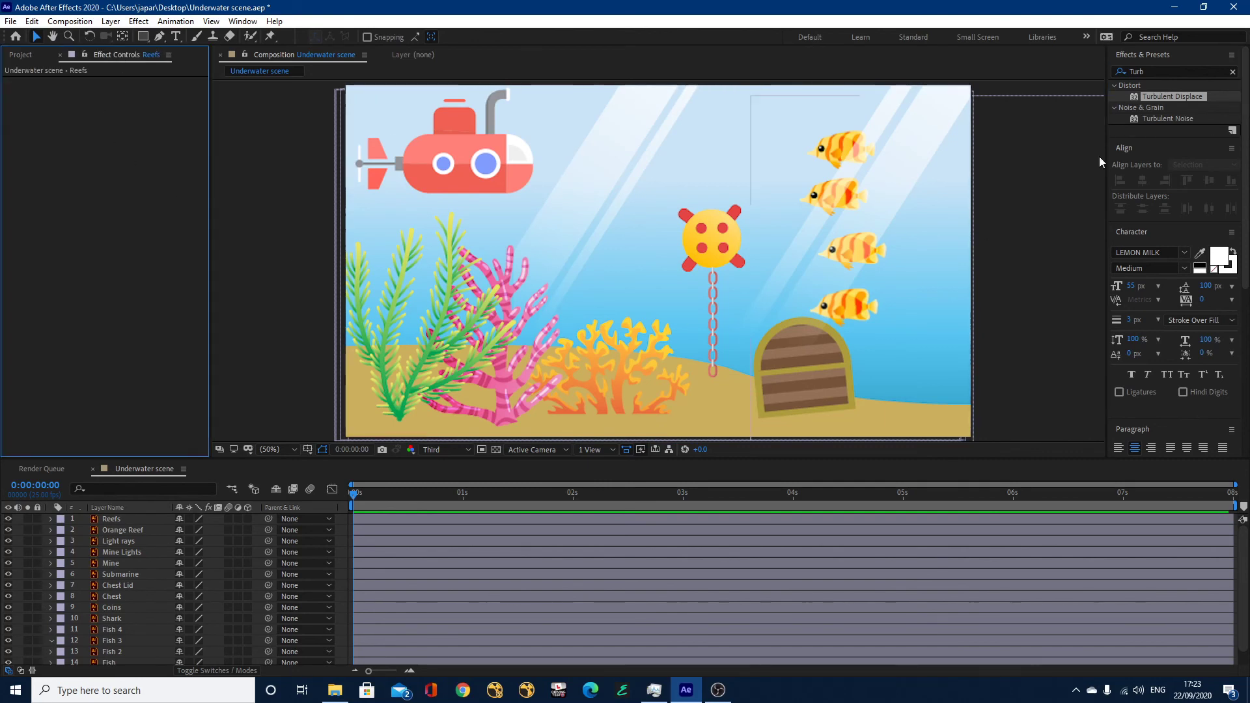
pyautogui.moveTo(1170, 96); pyautogui.dragTo(586, 517)
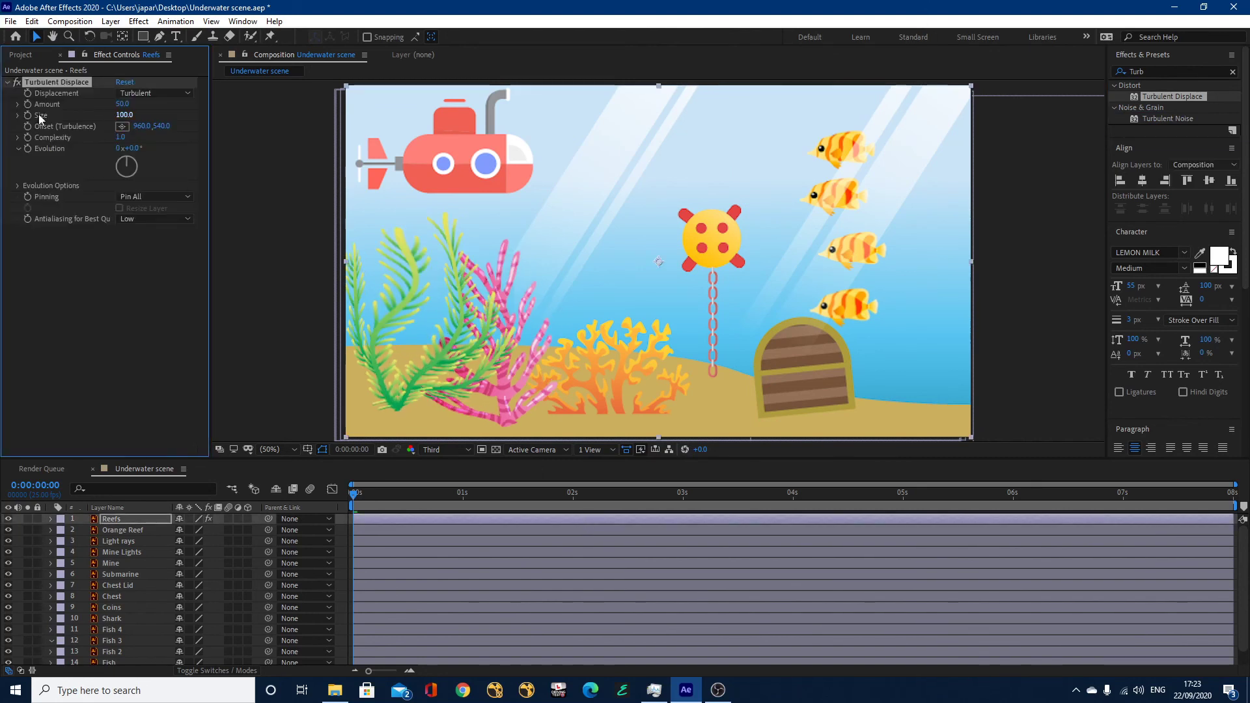
# Step: Toggle Turbulent Displace off and on repeatedly to compare the reefs with and without the distortion
pyautogui.click(17, 82)
pyautogui.click(17, 82)
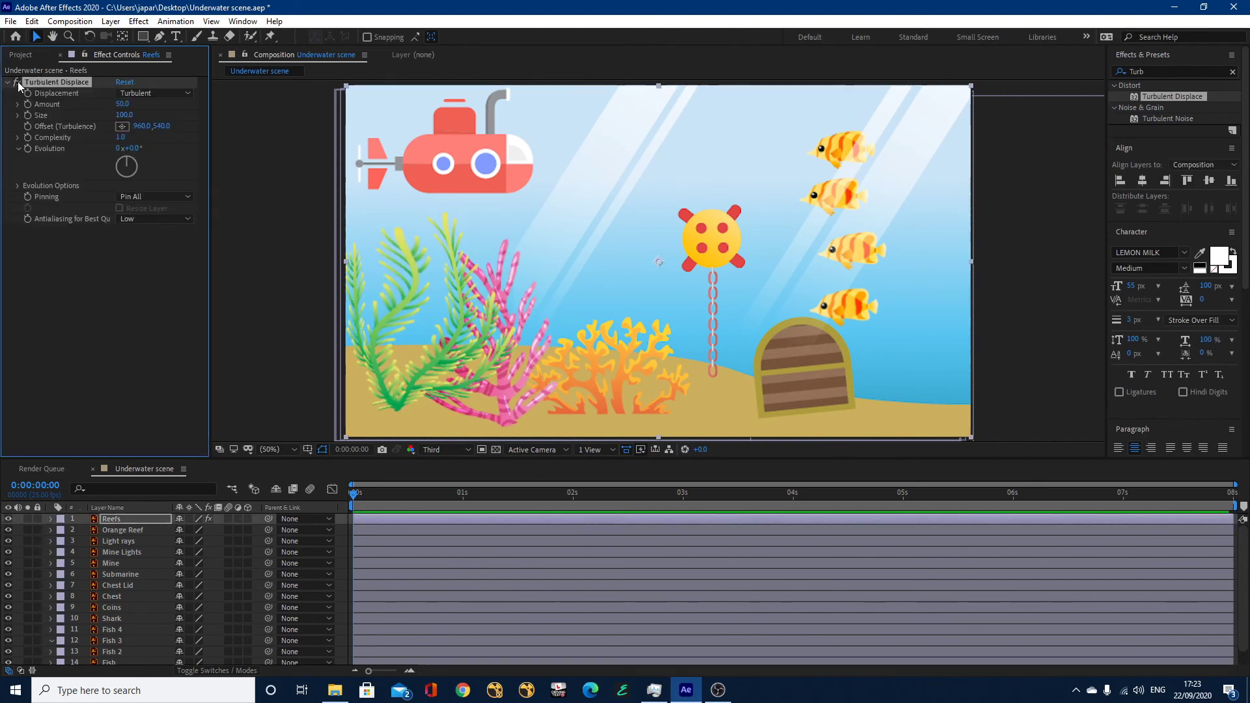
pyautogui.click(18, 81)
pyautogui.click(18, 81)
pyautogui.click(18, 81)
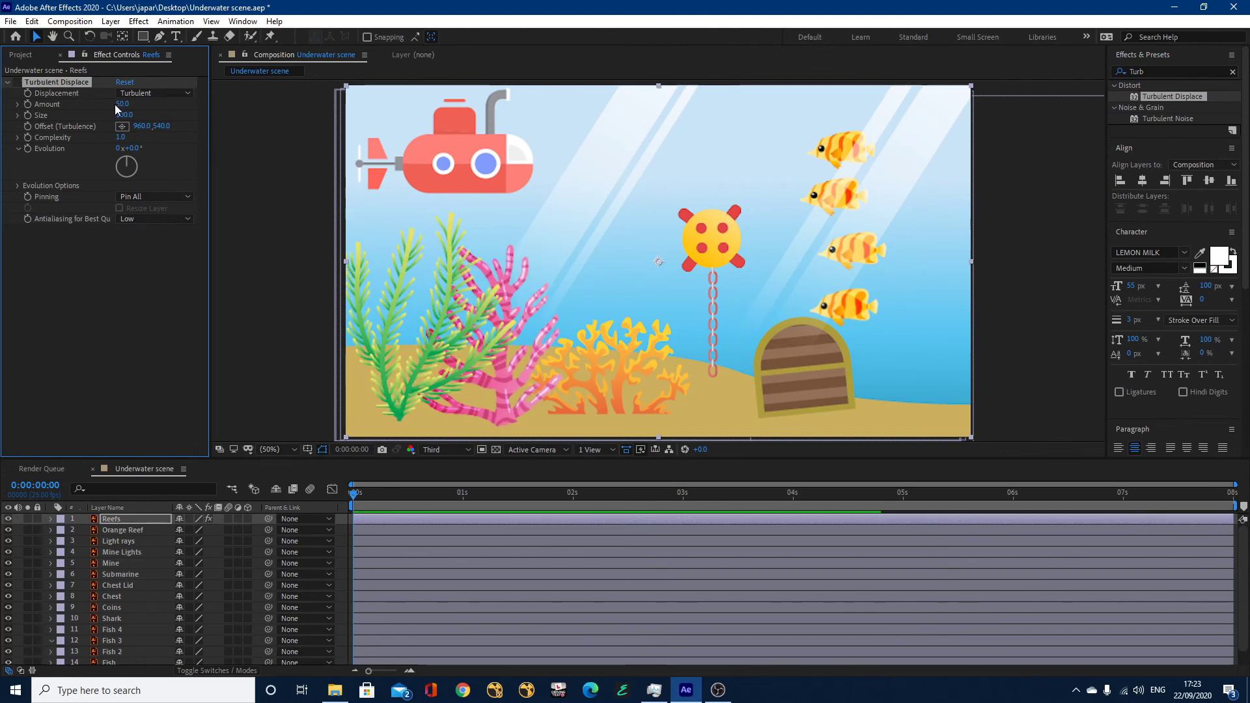
pyautogui.click(17, 82)
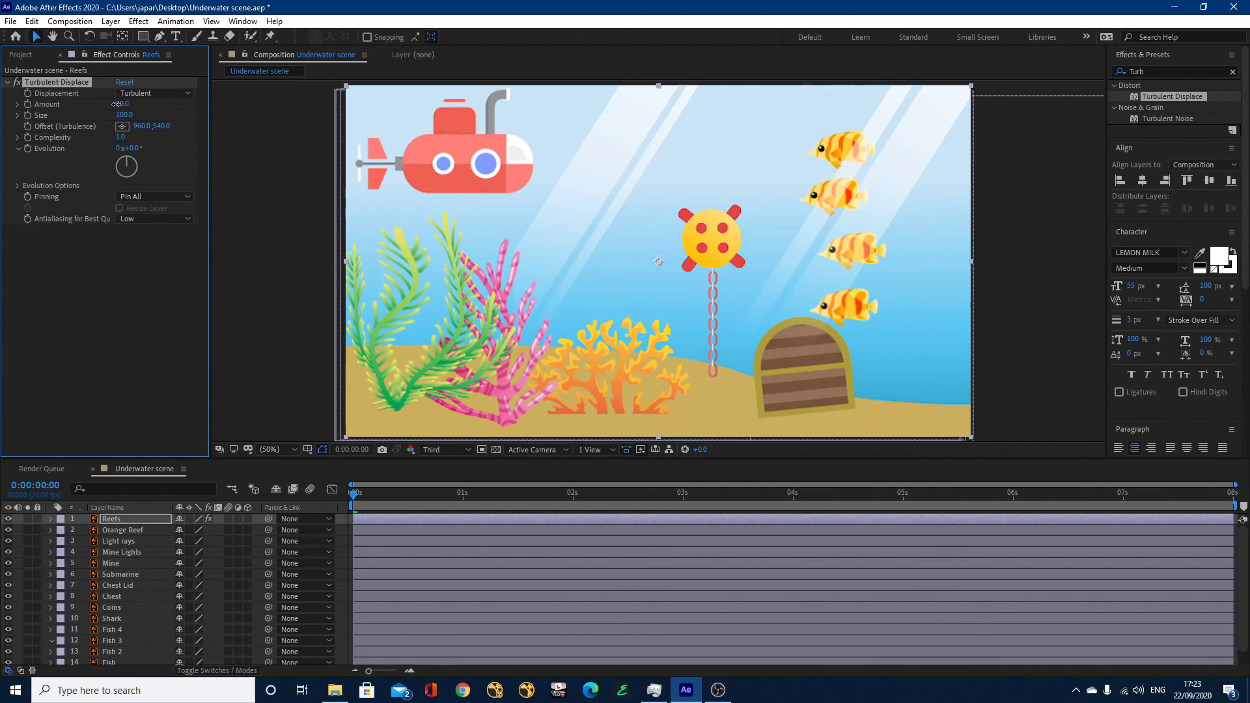
# Step: Set Turbulent Displace's Amount to 30 and Size to 40, and enable Evolution keyframing at the first frame
pyautogui.write('30')
pyautogui.press('Return')
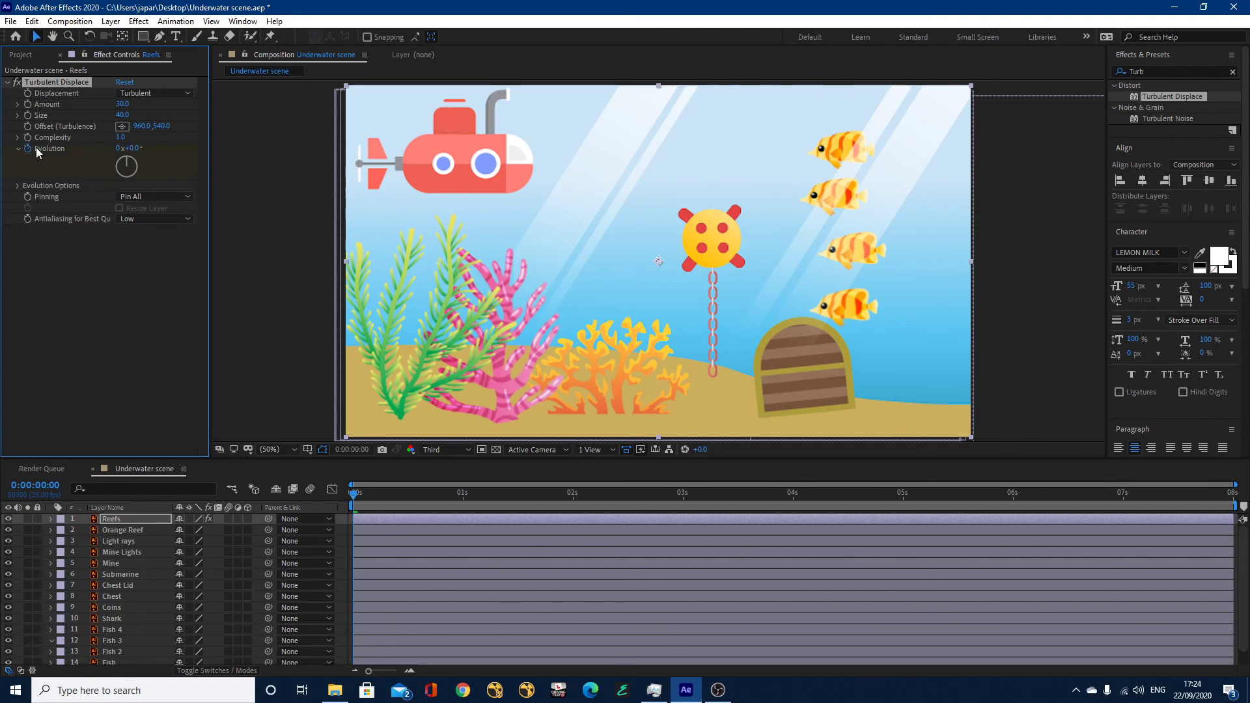
# Step: At 0:00:05:00, set the Reefs layer's Evolution to 1x+183° and reveal its keyframes in the timeline
pyautogui.click(904, 499)
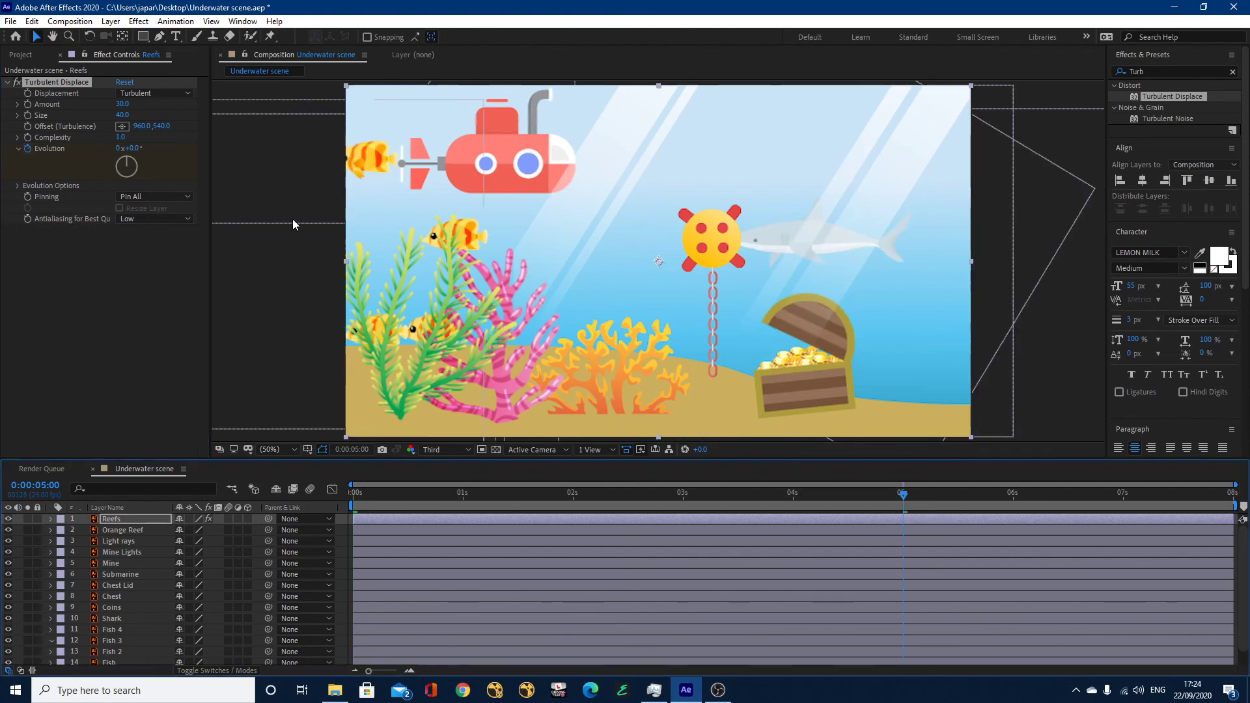
pyautogui.moveTo(134, 147); pyautogui.dragTo(498, 157)
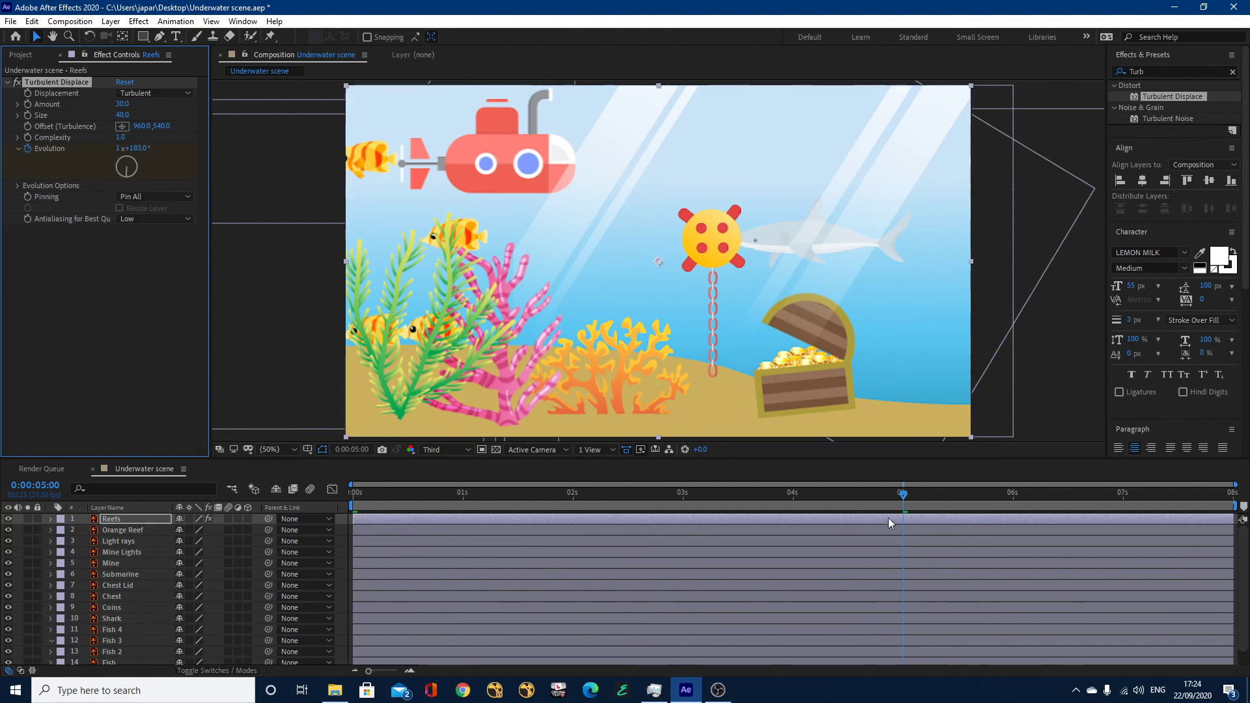
pyautogui.click(837, 518)
pyautogui.press('u')
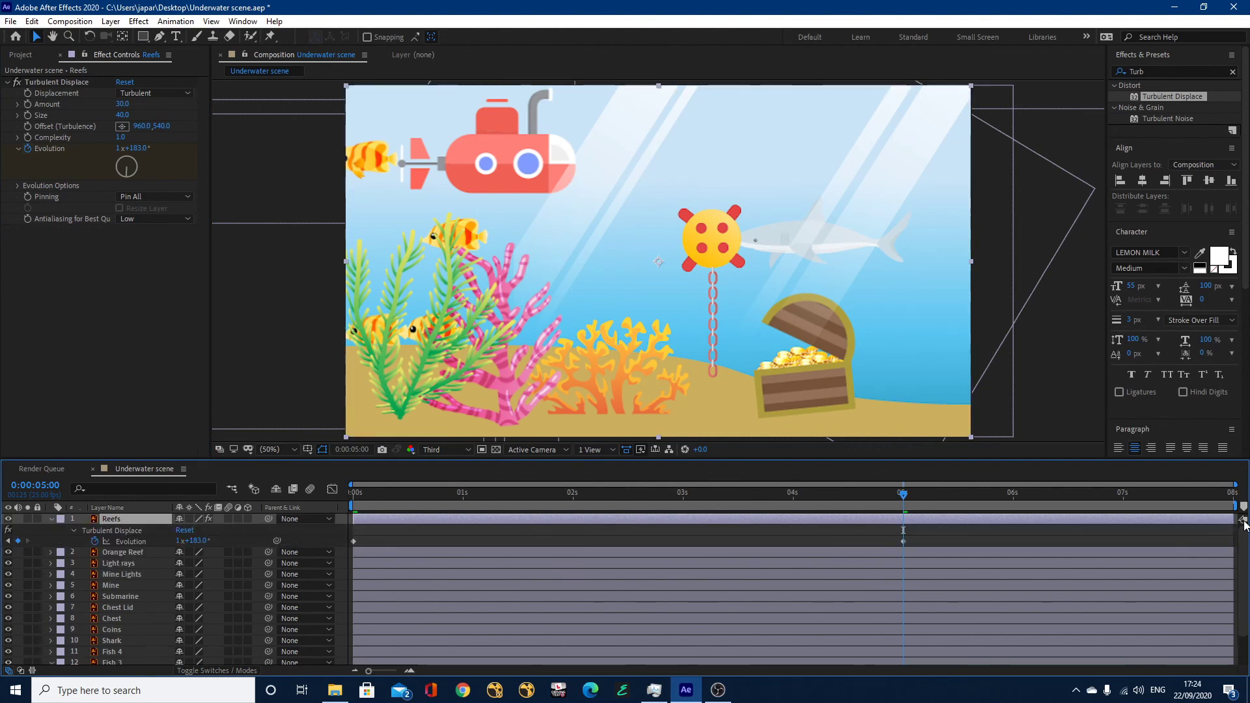
# Step: Shorten the work area to end at 5 seconds and preview the swaying reefs
pyautogui.moveTo(1239, 505); pyautogui.dragTo(906, 521)
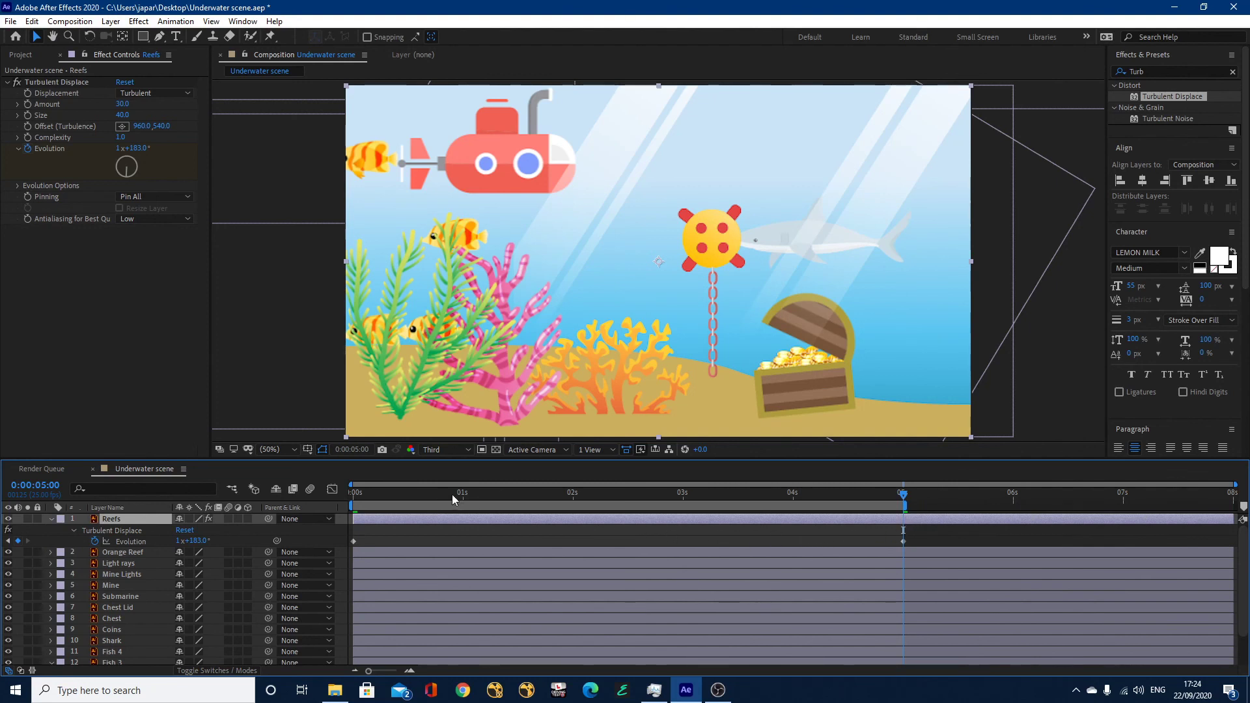
pyautogui.press('space')
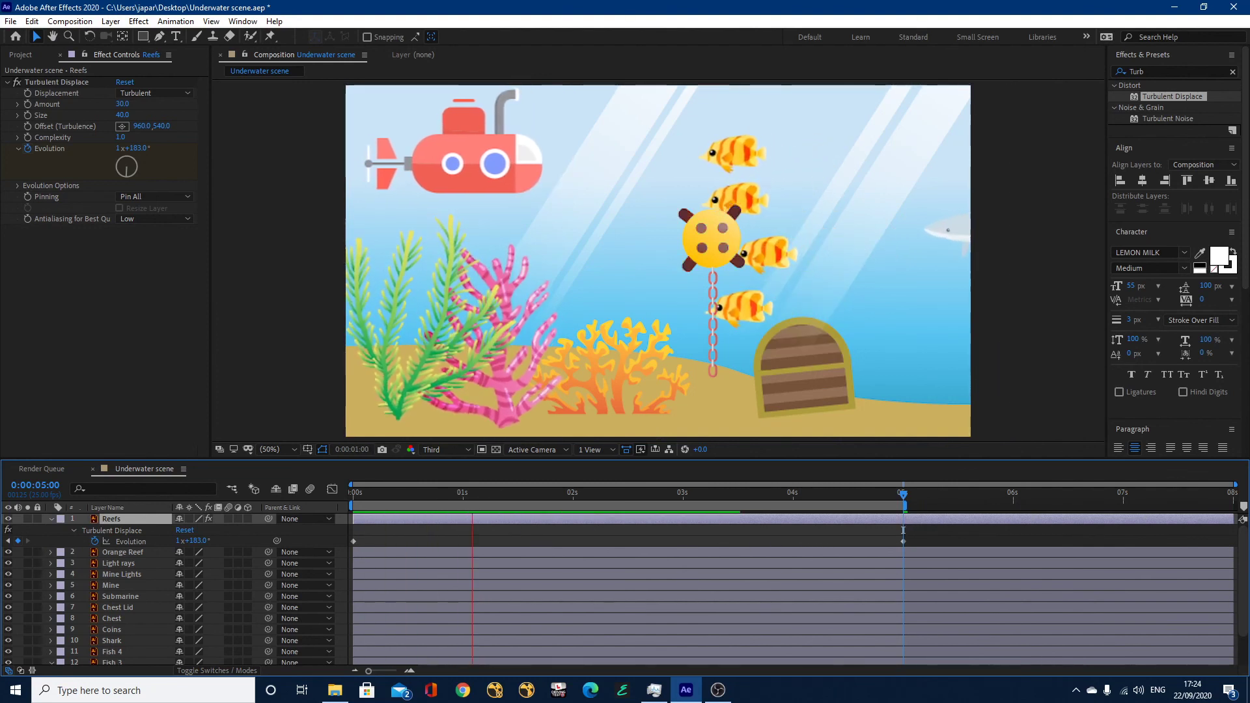